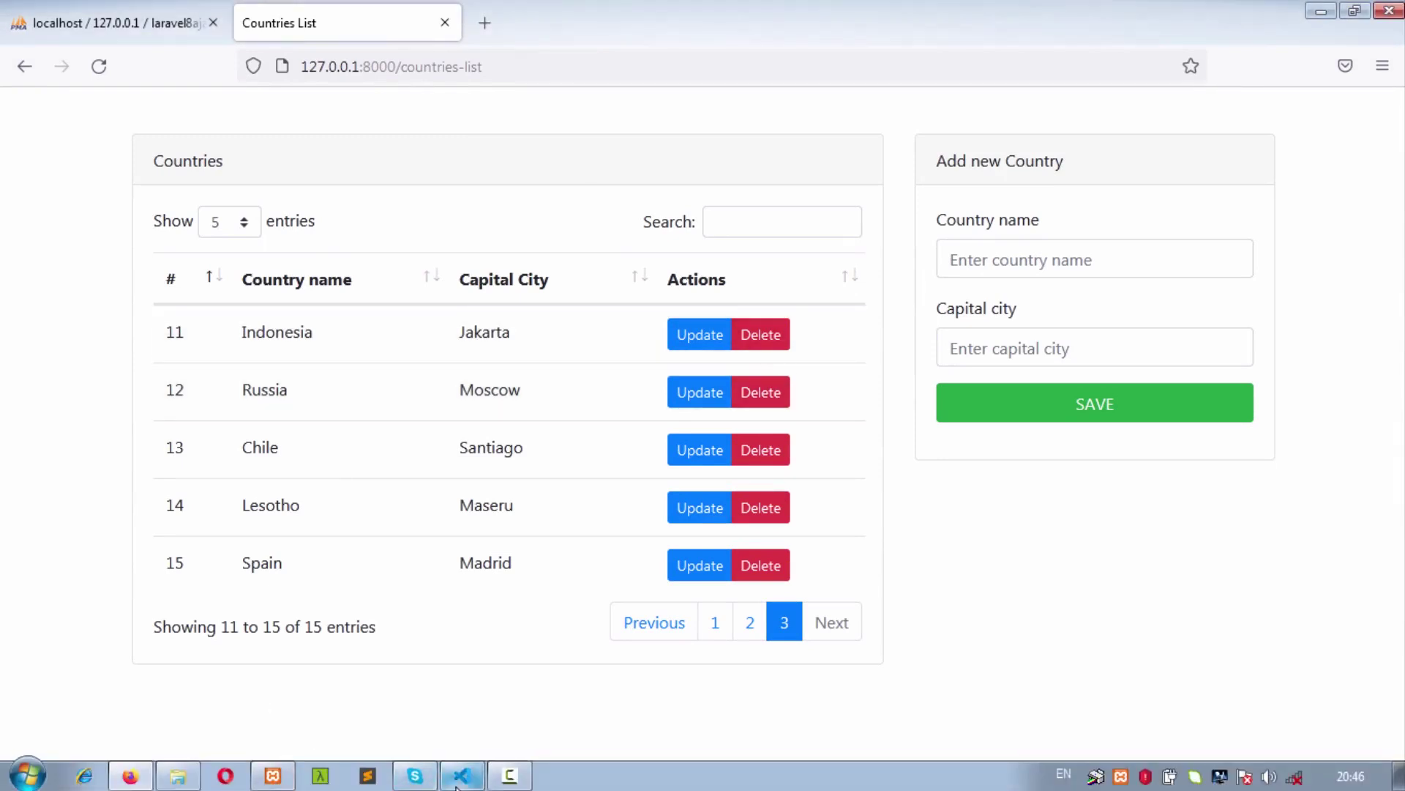
- In CountriesController.php, give the Delete button data-id and id="deleteCountryBtn", then save
click(462, 776)
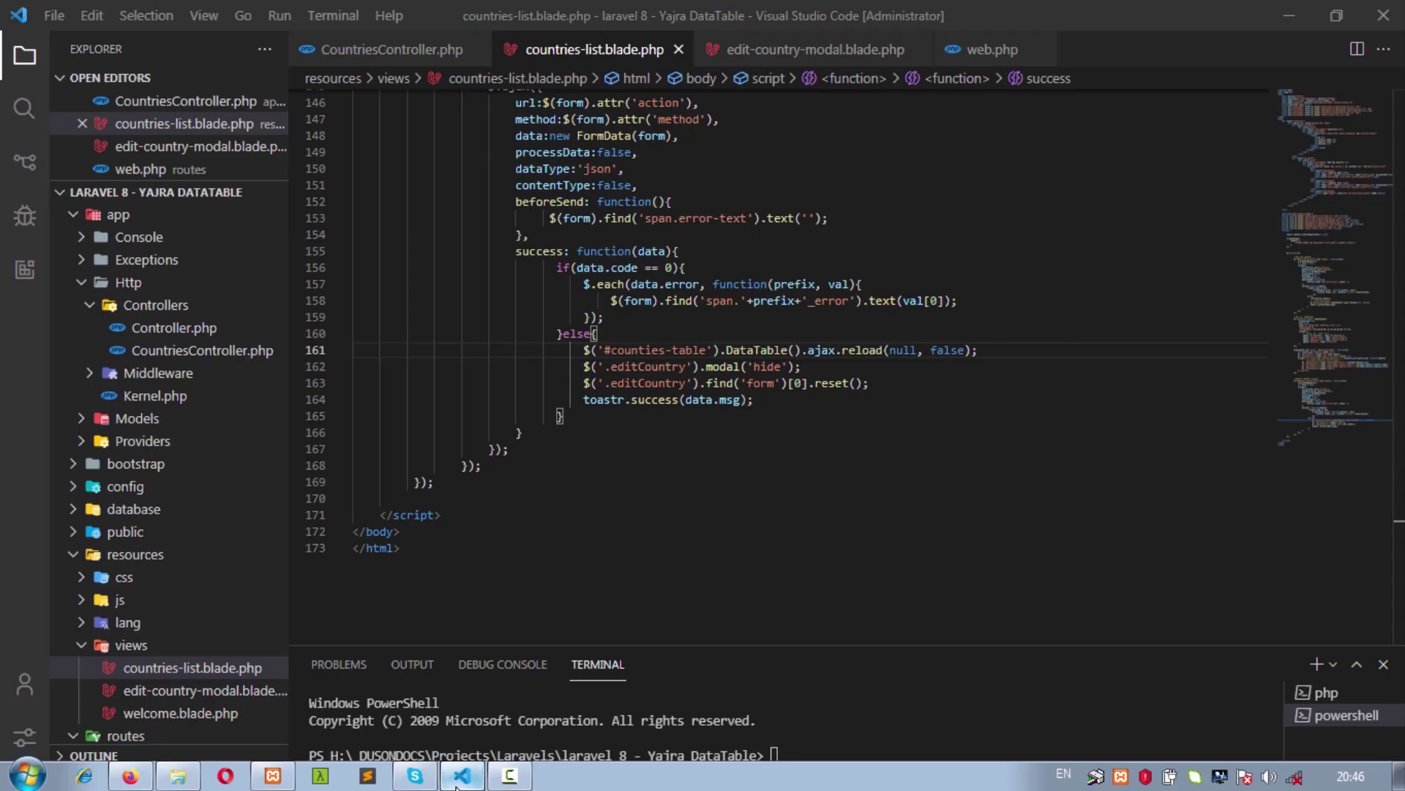
click(393, 61)
scroll(791, 456, up, 3)
scroll(790, 454, up, 7)
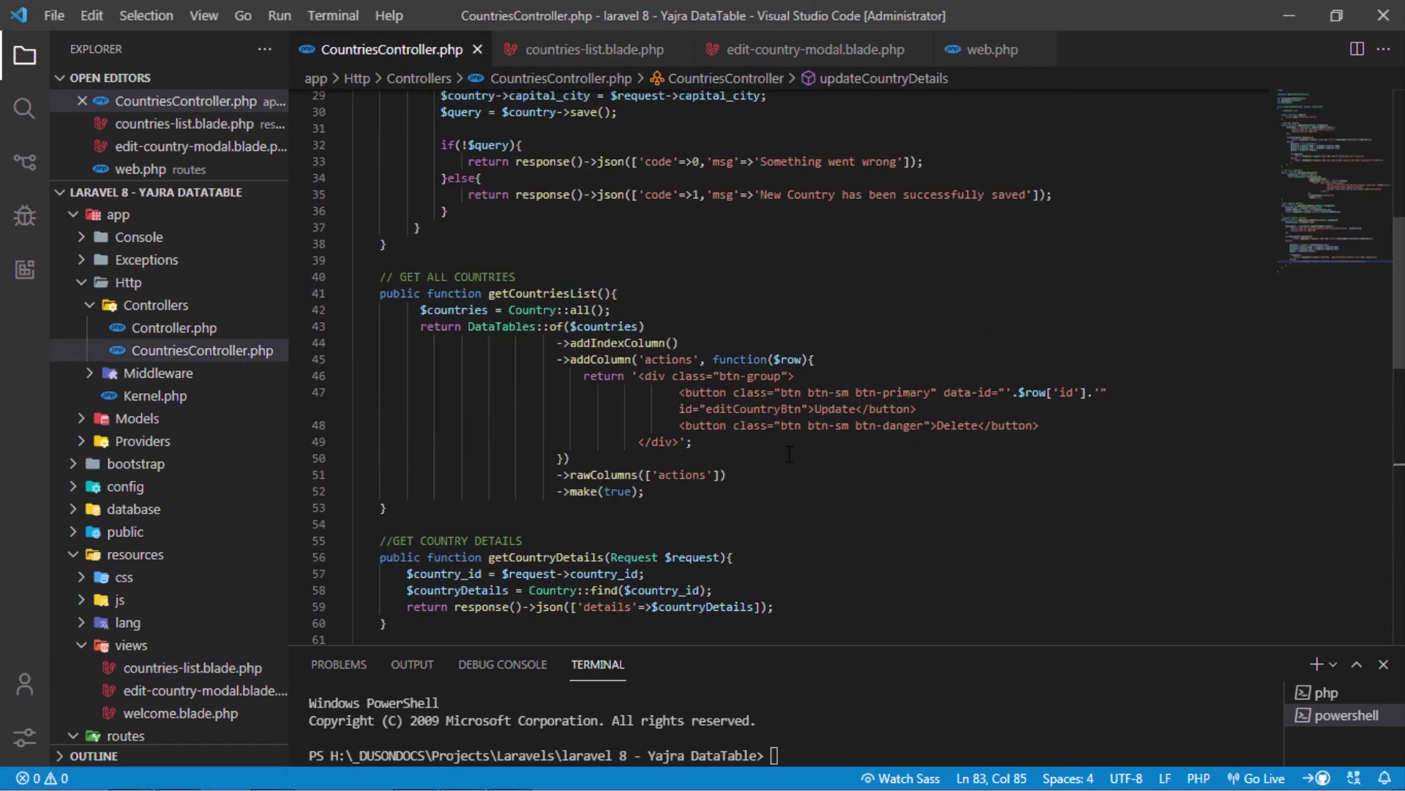
click(932, 425)
text(data-id=")
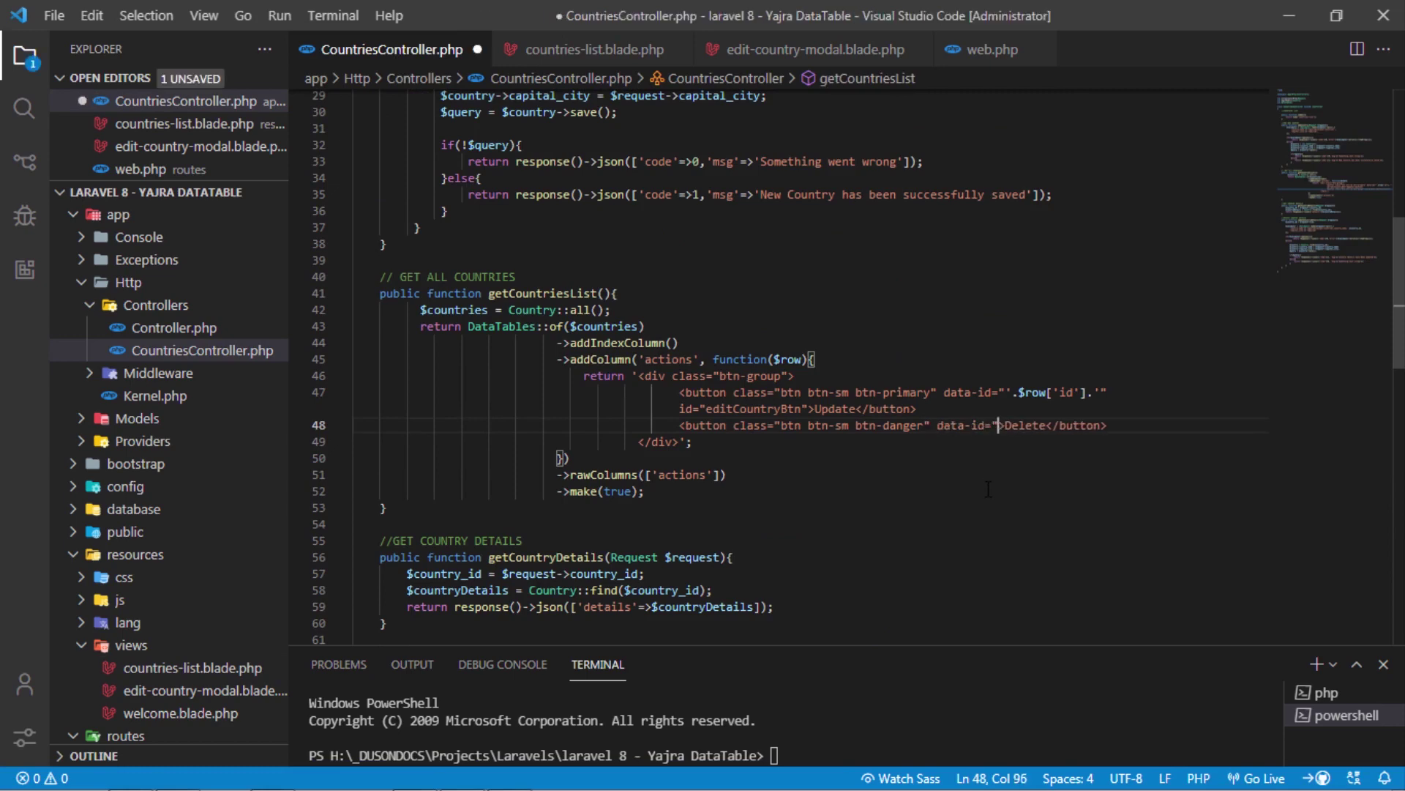
text('..)
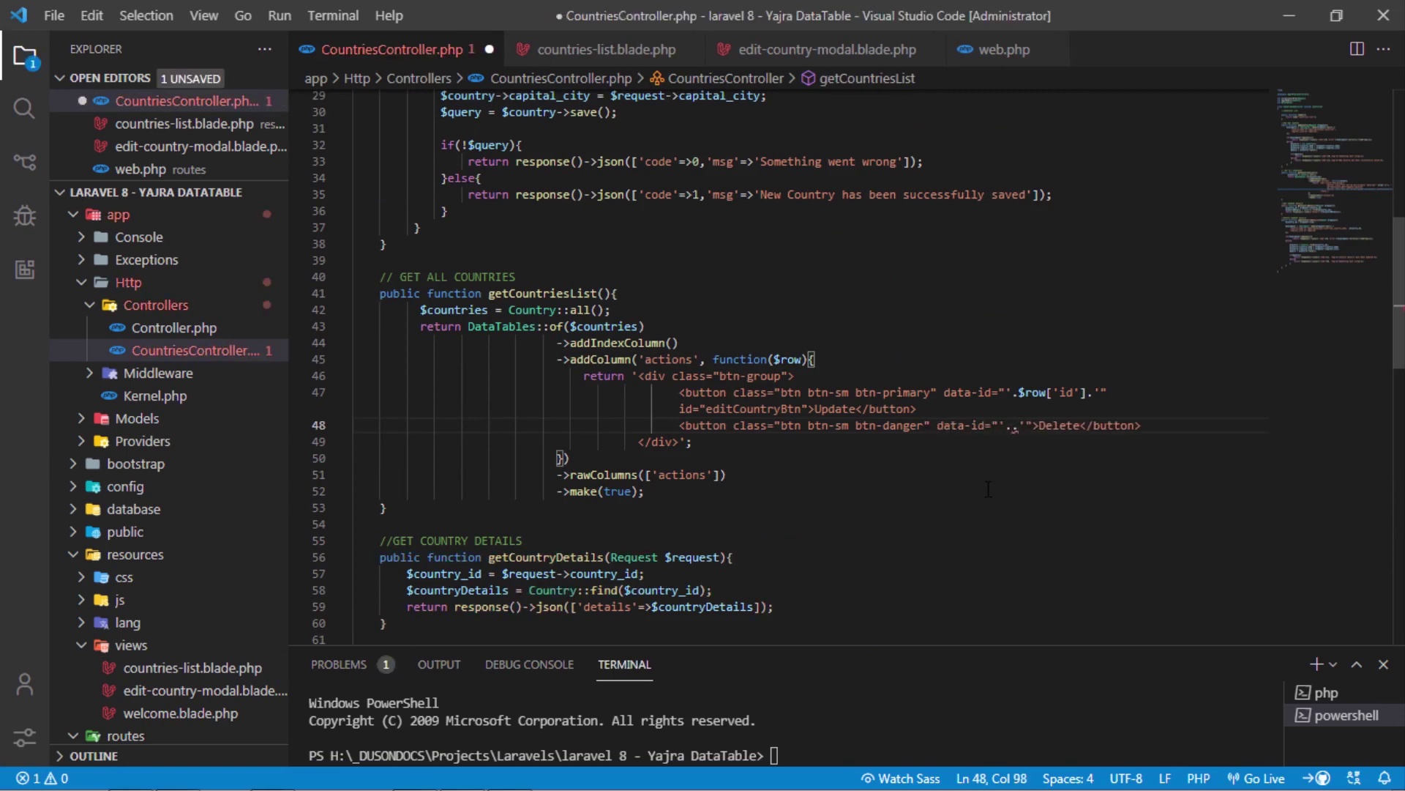
text($row['id'])
key(Right)
key(Right)
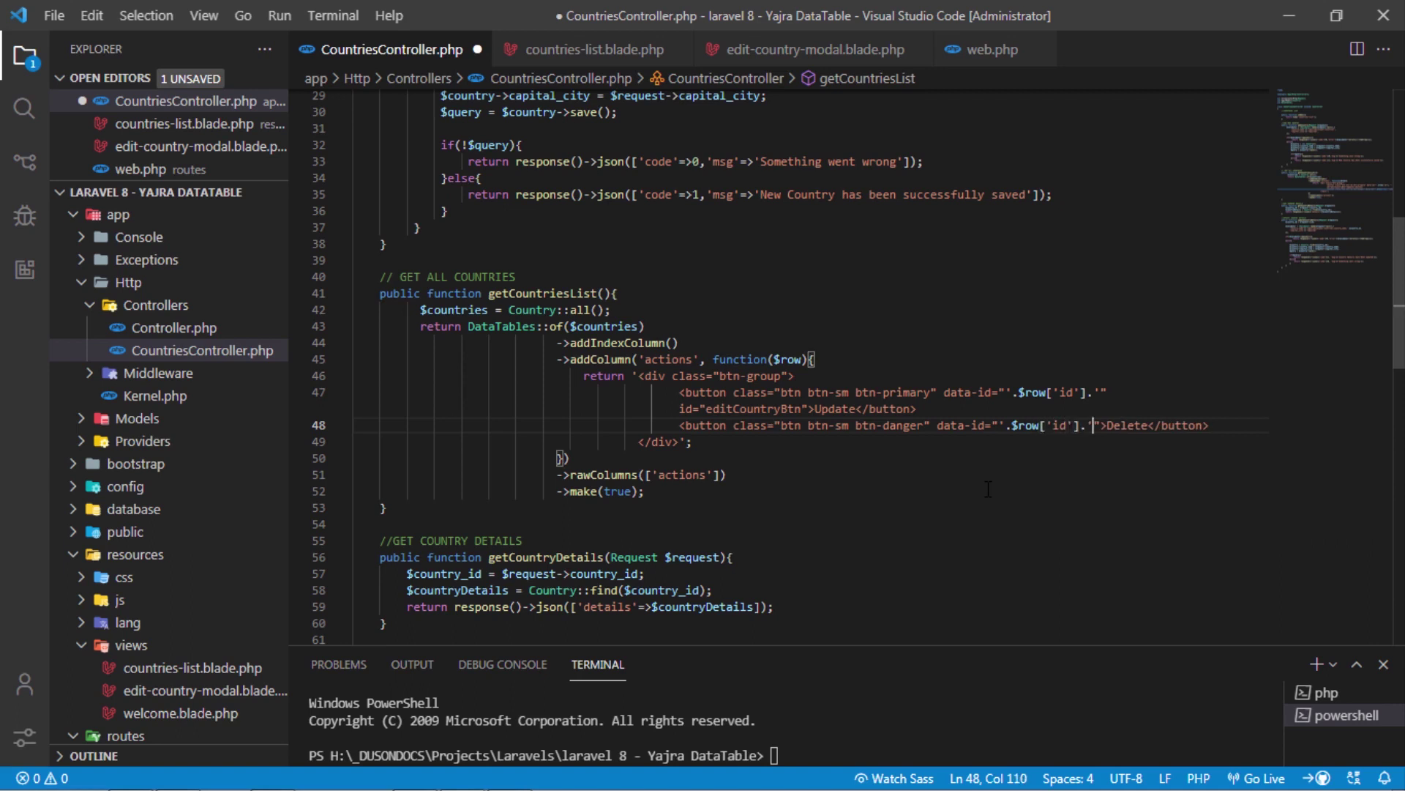
key(Right)
text(id="c)
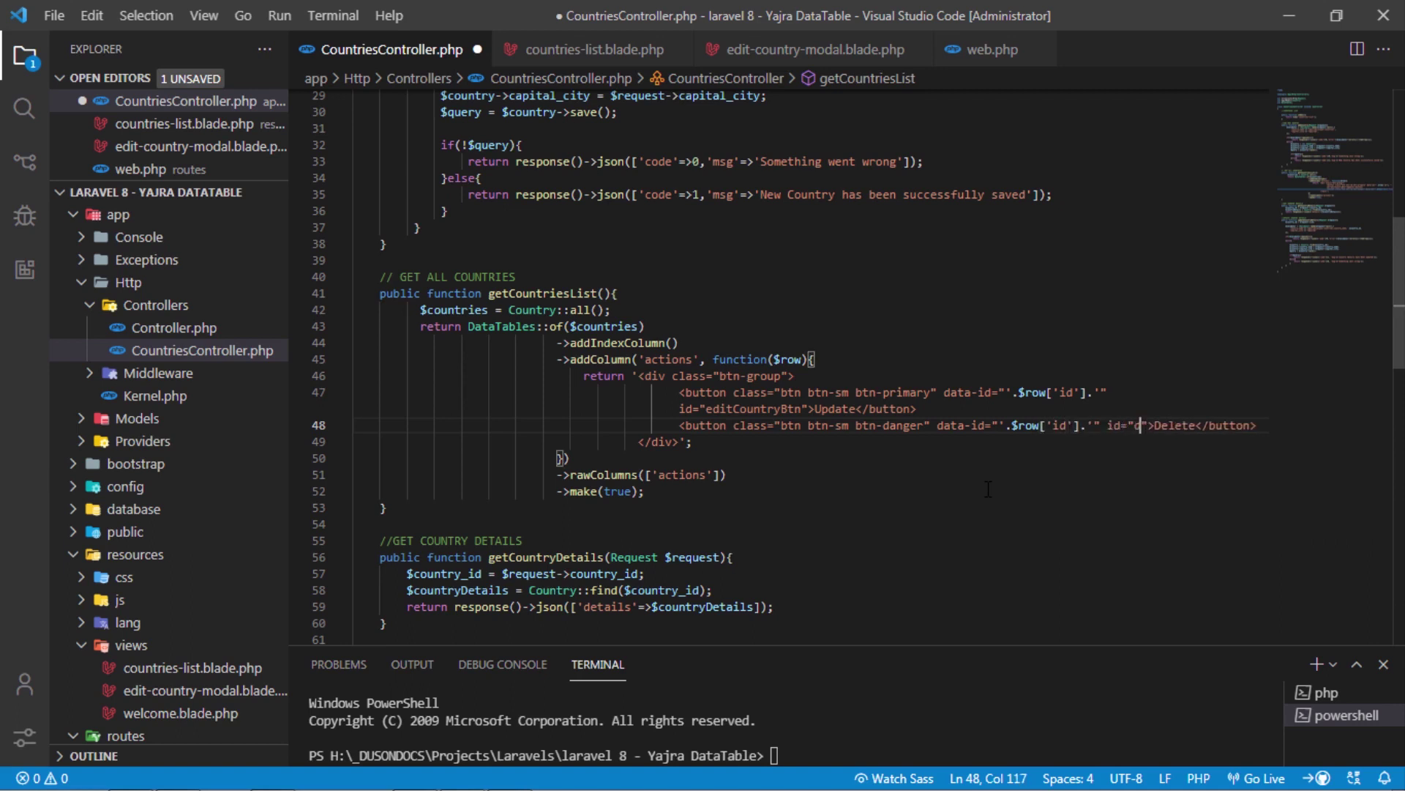
text(eleteCountryBtn)
key(ctrl+s)
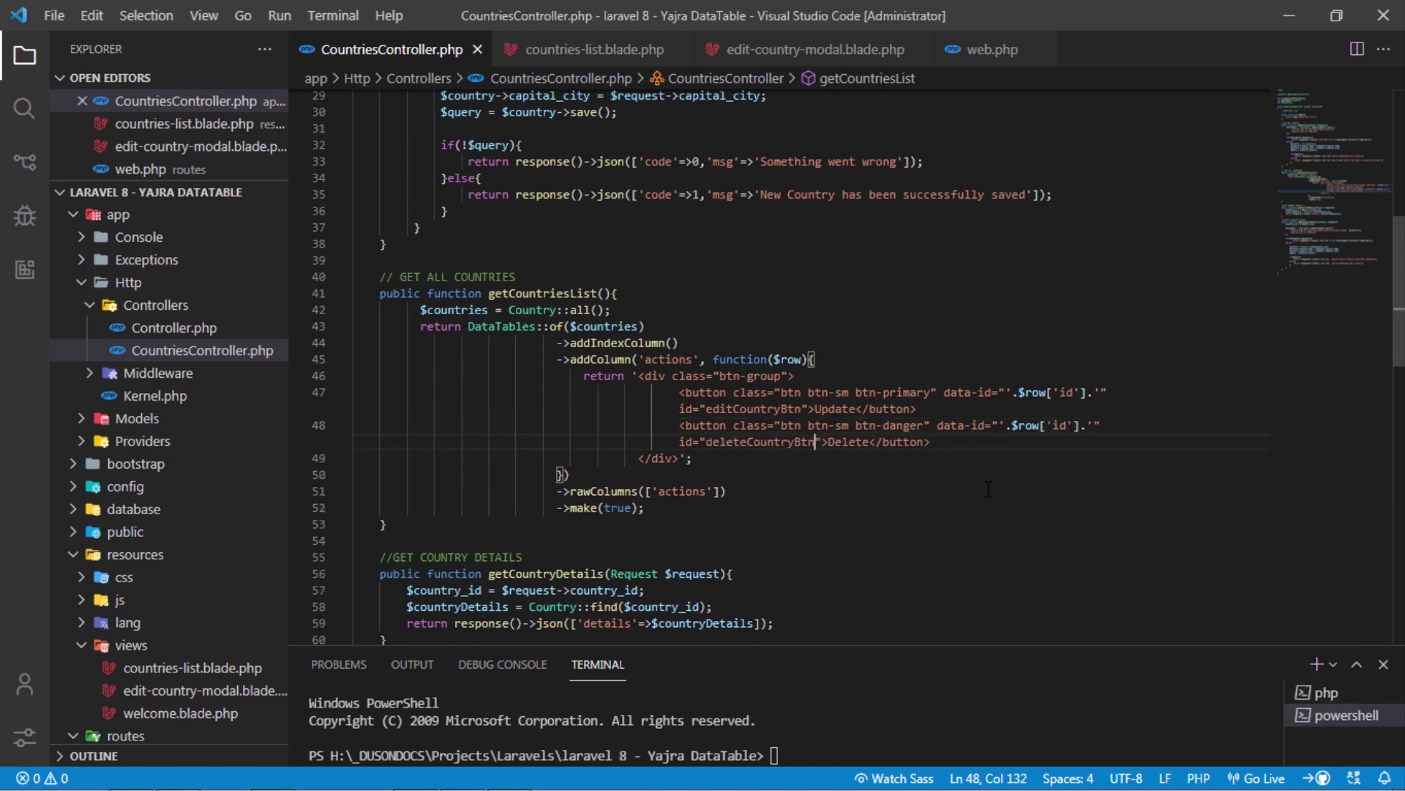
- Copy the deleteCountryBtn id value to the clipboard
double_click(778, 449)
right_click(778, 450)
click(865, 657)
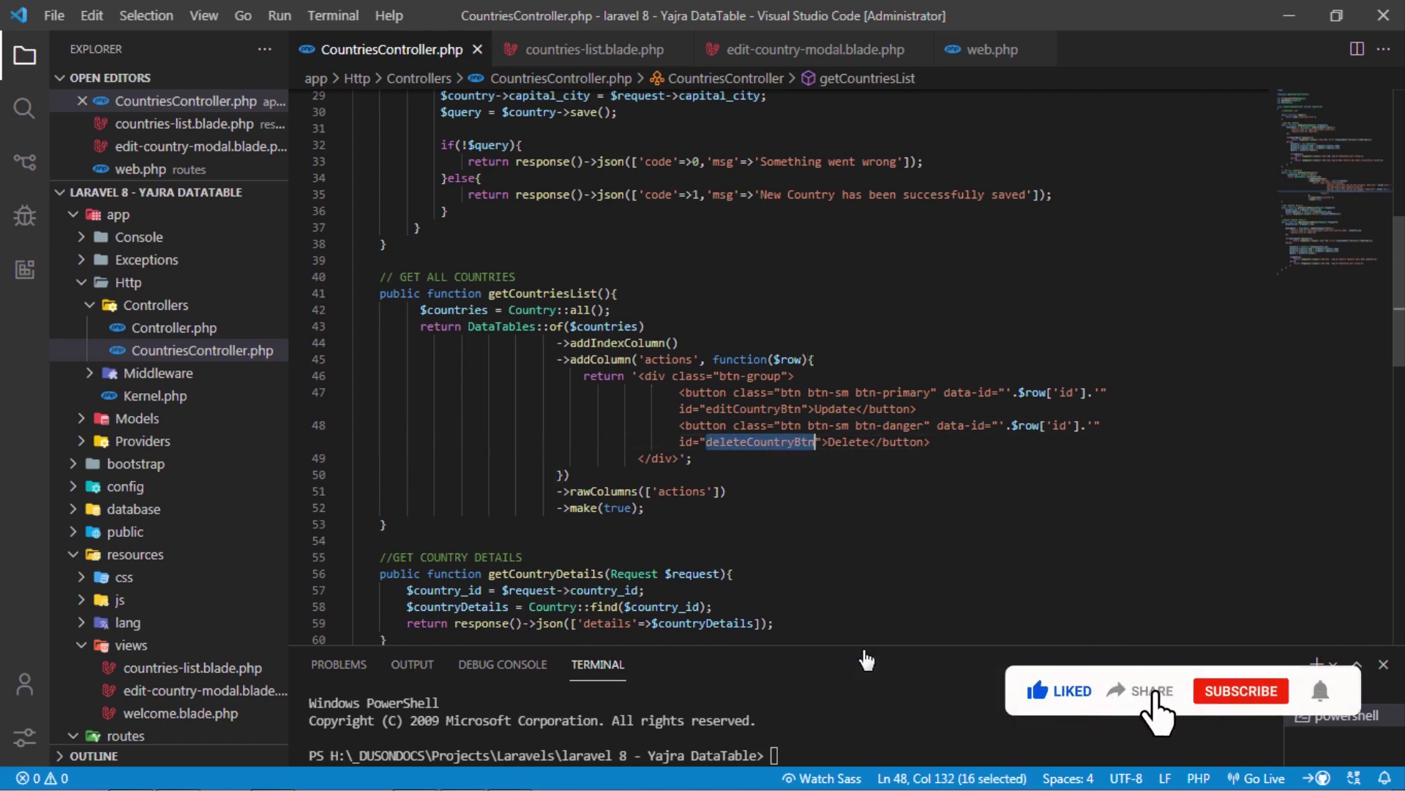
- In countries-list.blade.php, add a saved #deleteCountryBtn click handler alerting data('id'), then return to Firefox
click(589, 57)
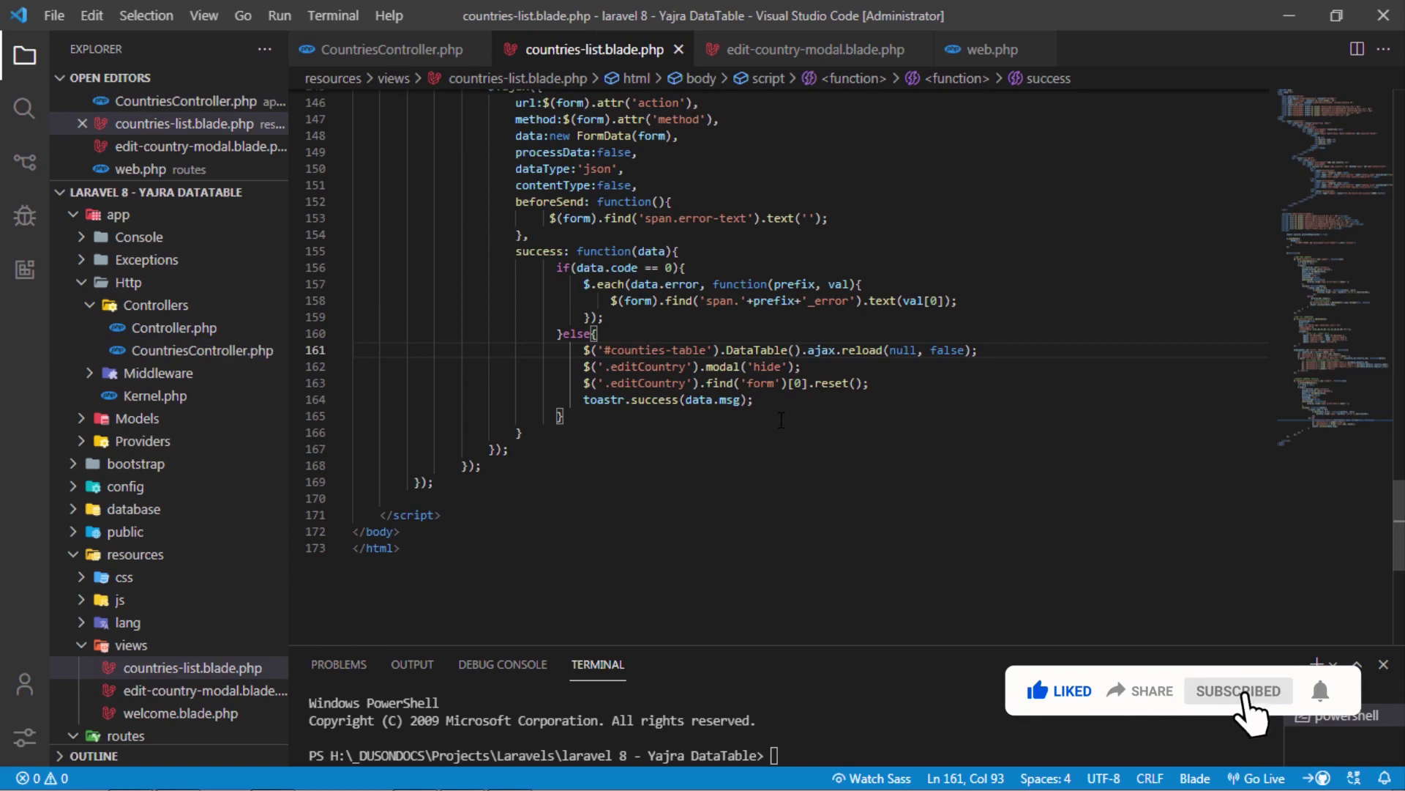
scroll(781, 421, up, 5)
click(905, 243)
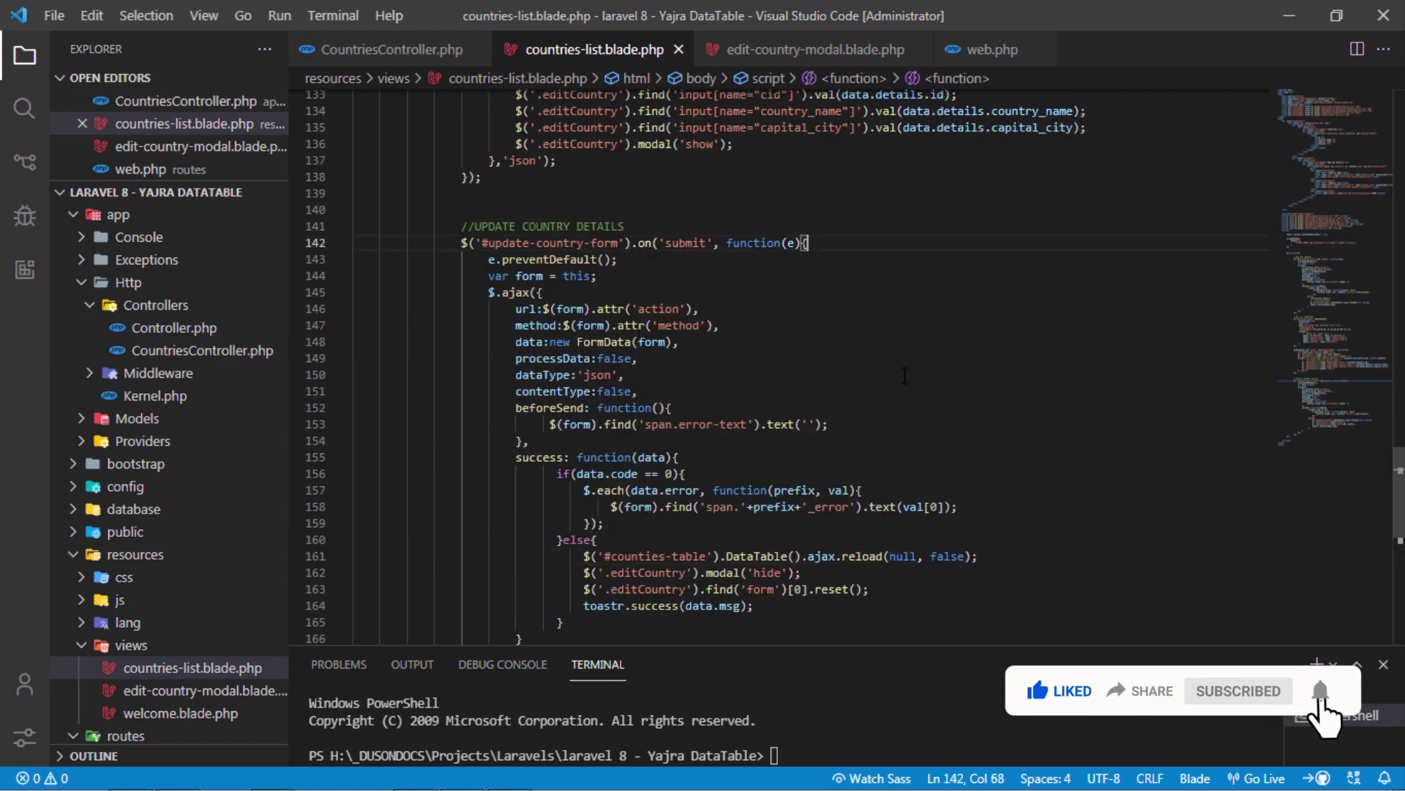
scroll(904, 375, down, 7)
click(626, 310)
key(Return)
key(Return)
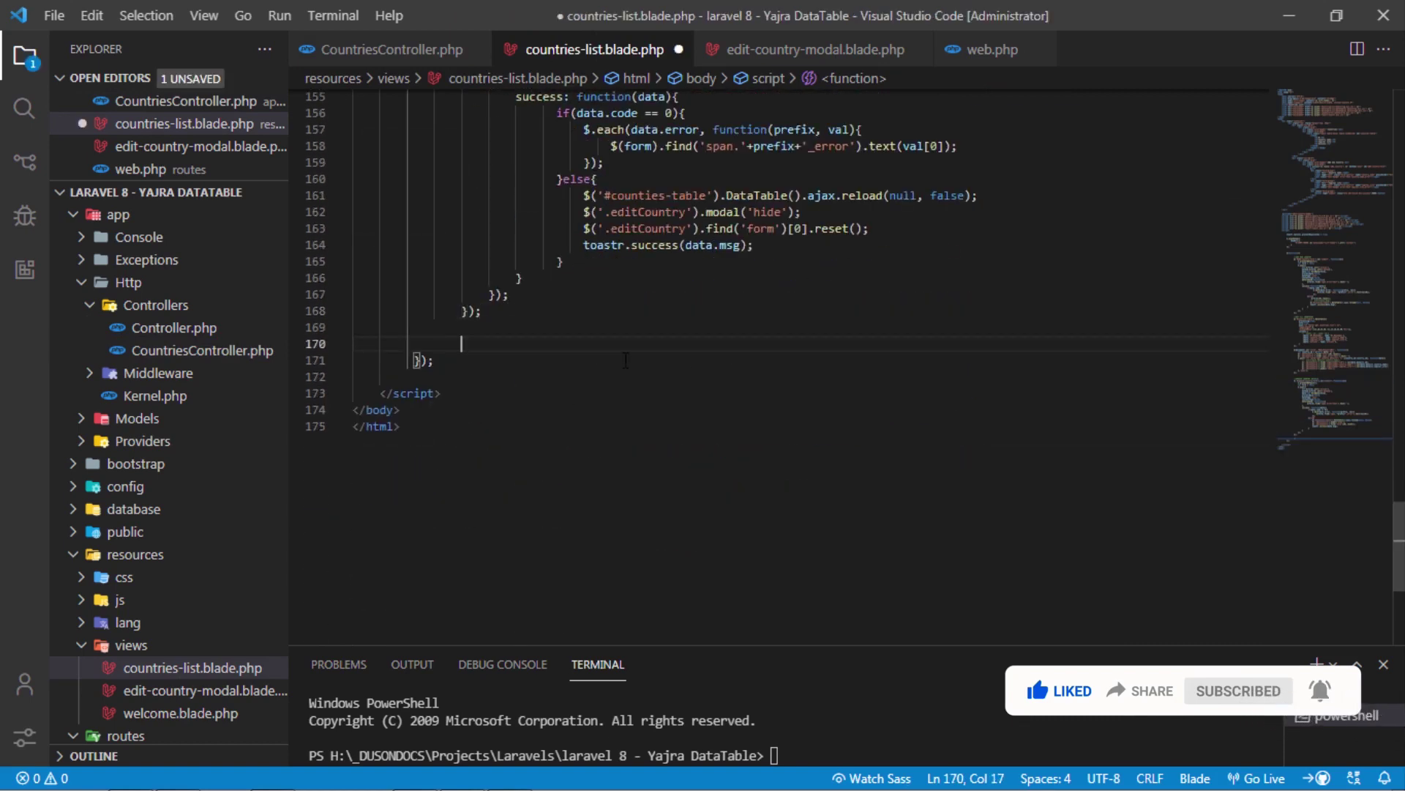
text(//DELETE COUNTRY)
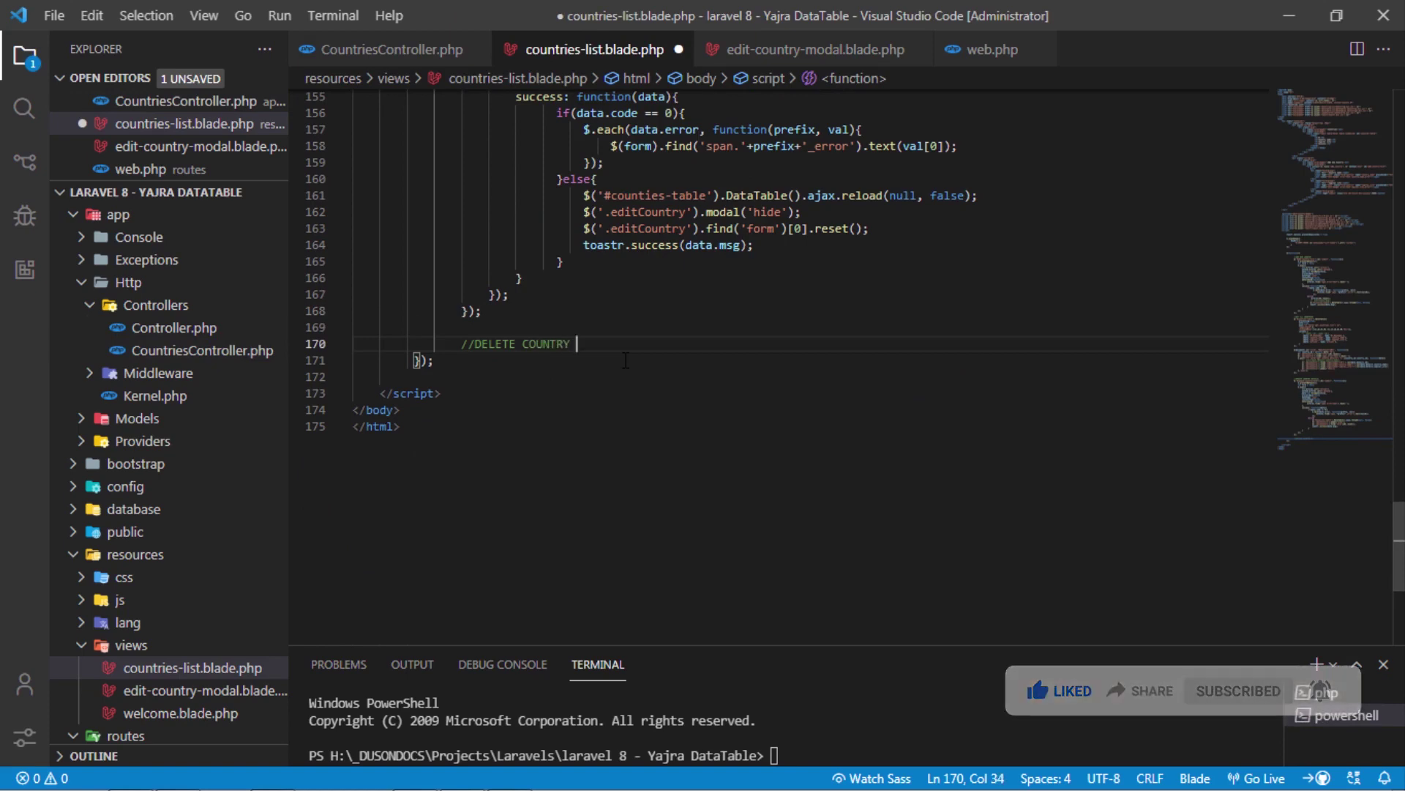
text( RECORD)
key(Return)
text($()
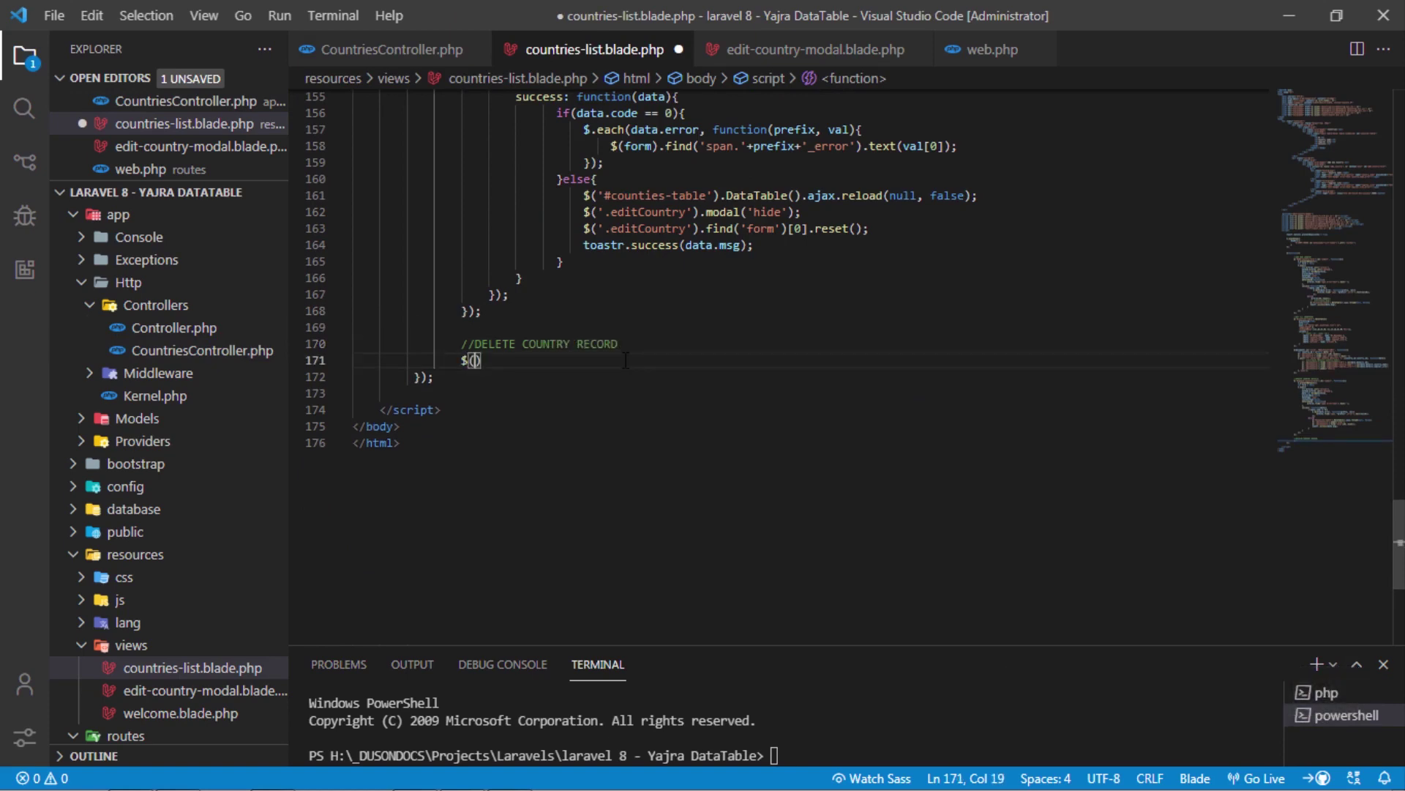
text(document).on('click','#)
text(deleteCountryBtn', )
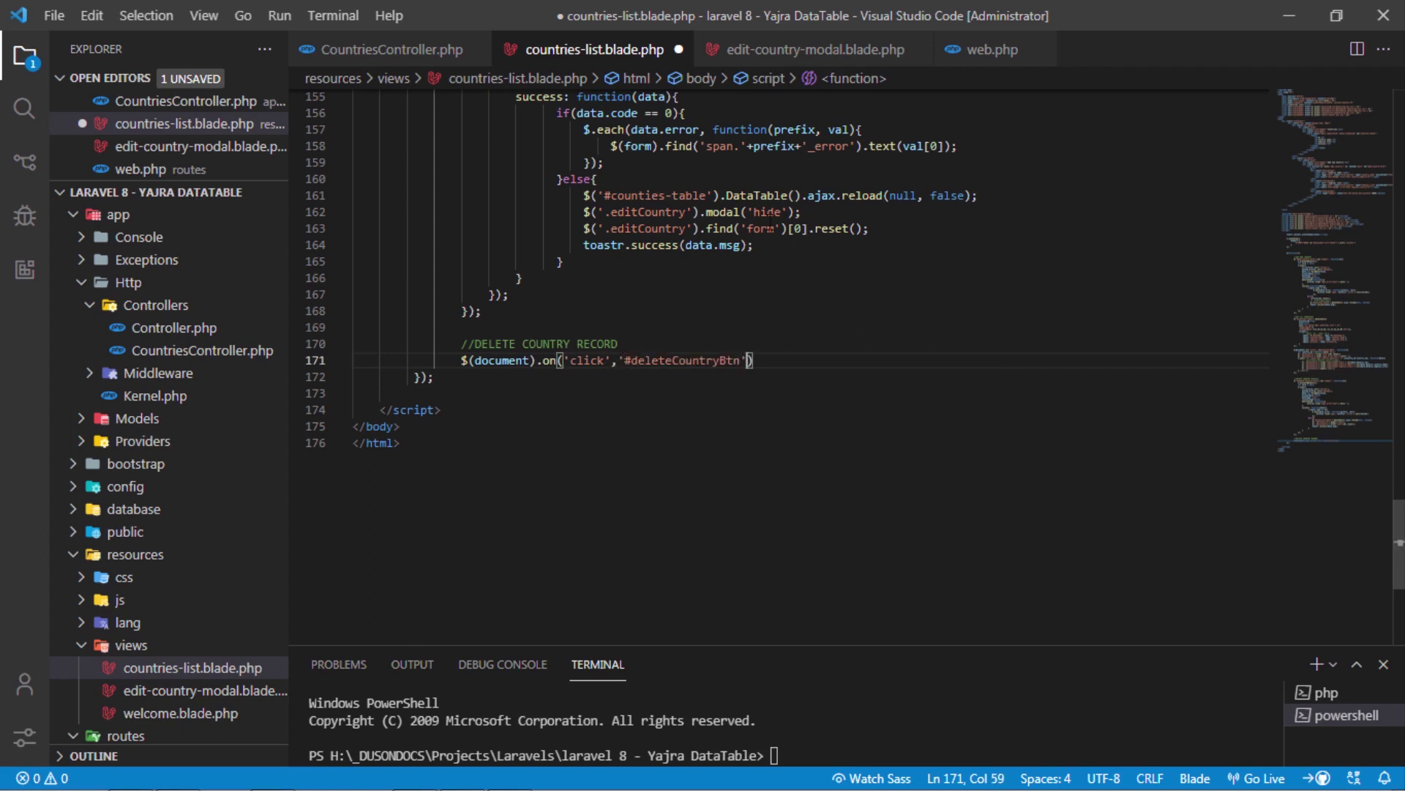
text(function()
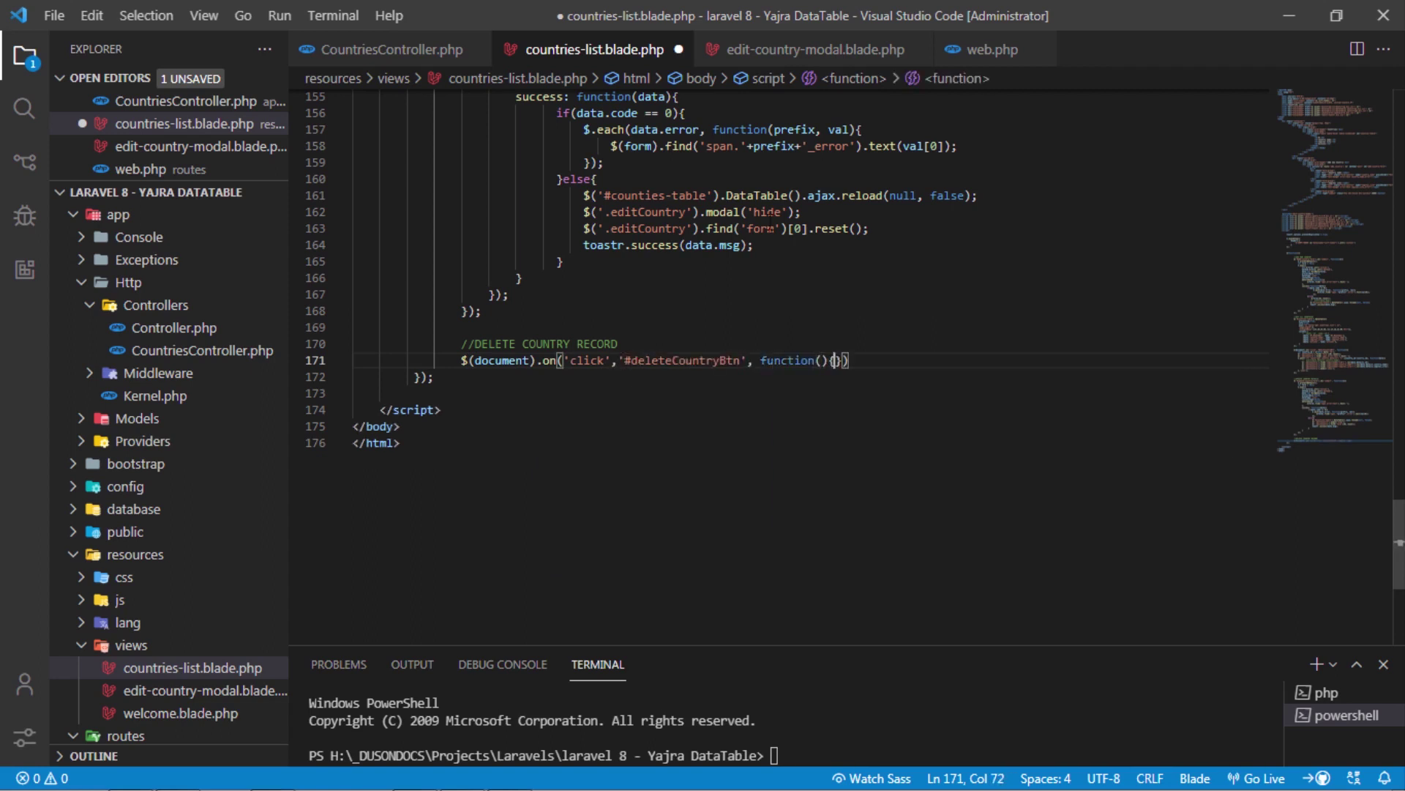
key(Return)
text(var country_id)
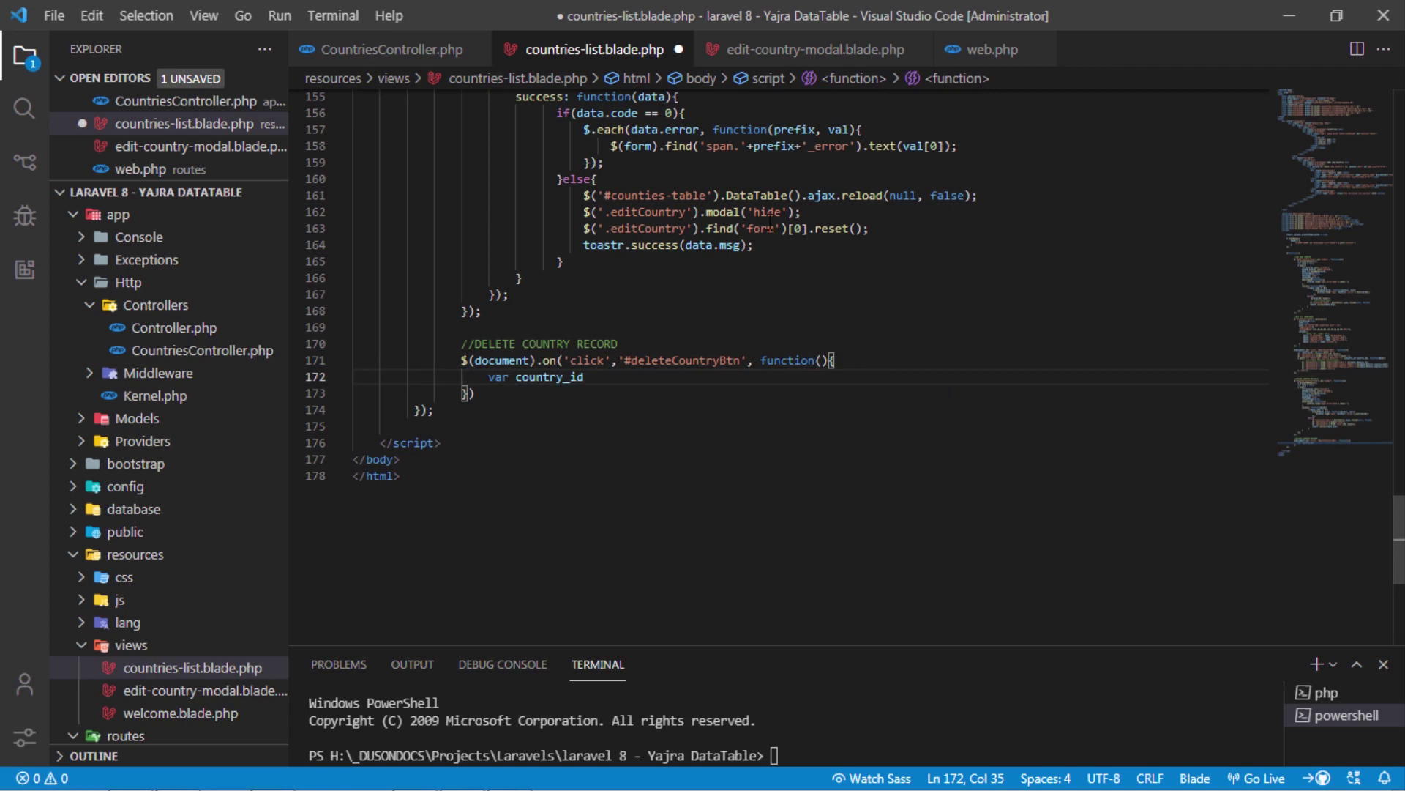
text( = $(this).d)
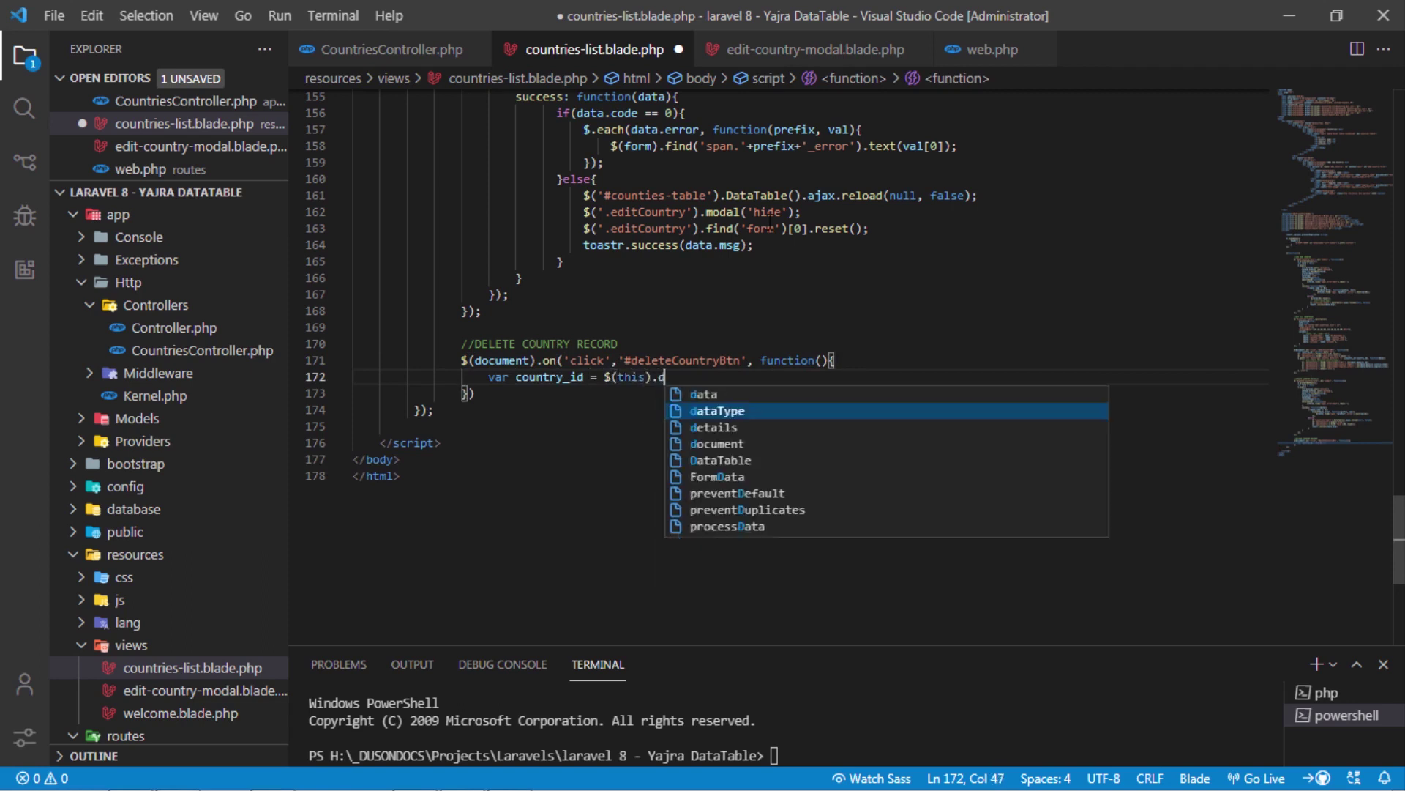
text(ata('id');)
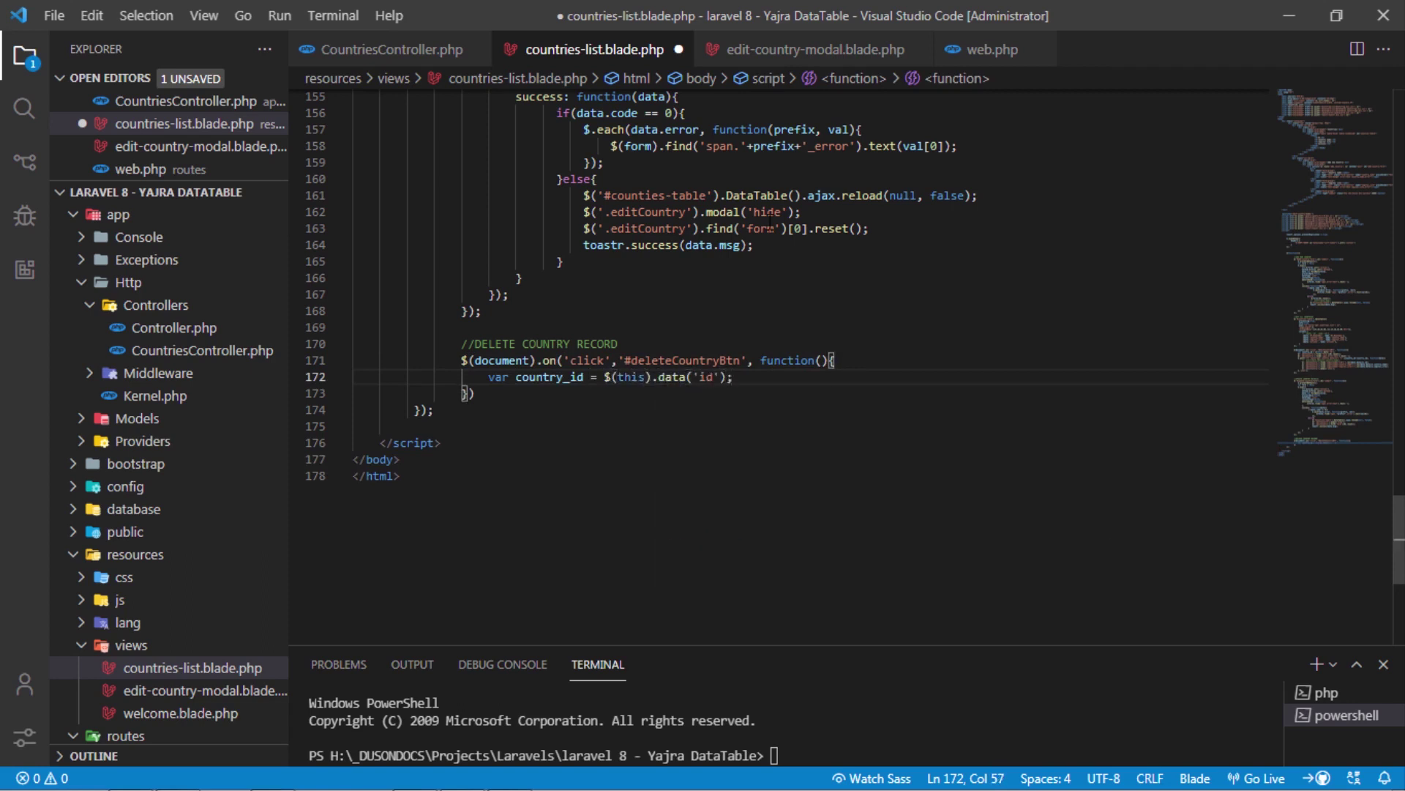
key(Return)
text(alert(country_id)
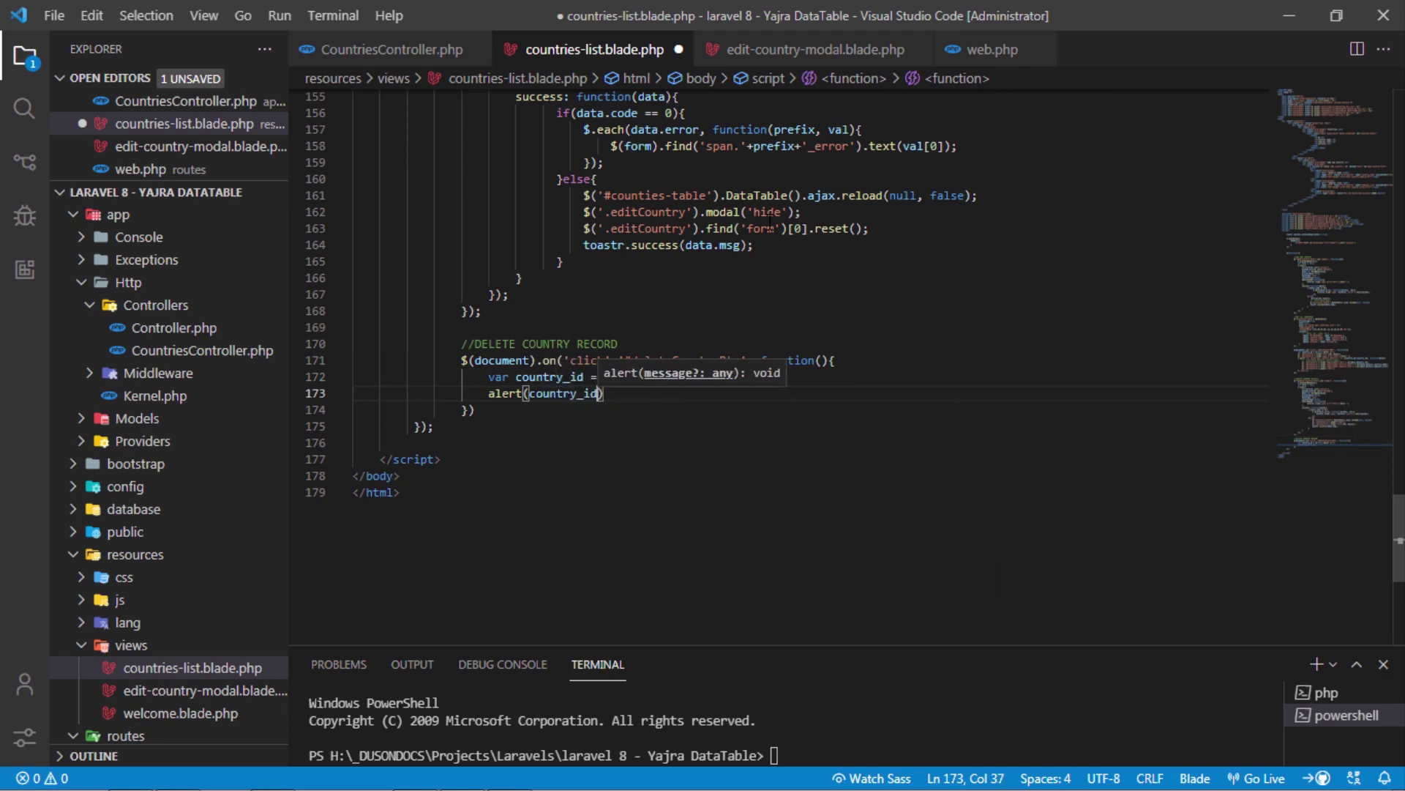
text();)
key(Down)
text(;)
key(ctrl+s)
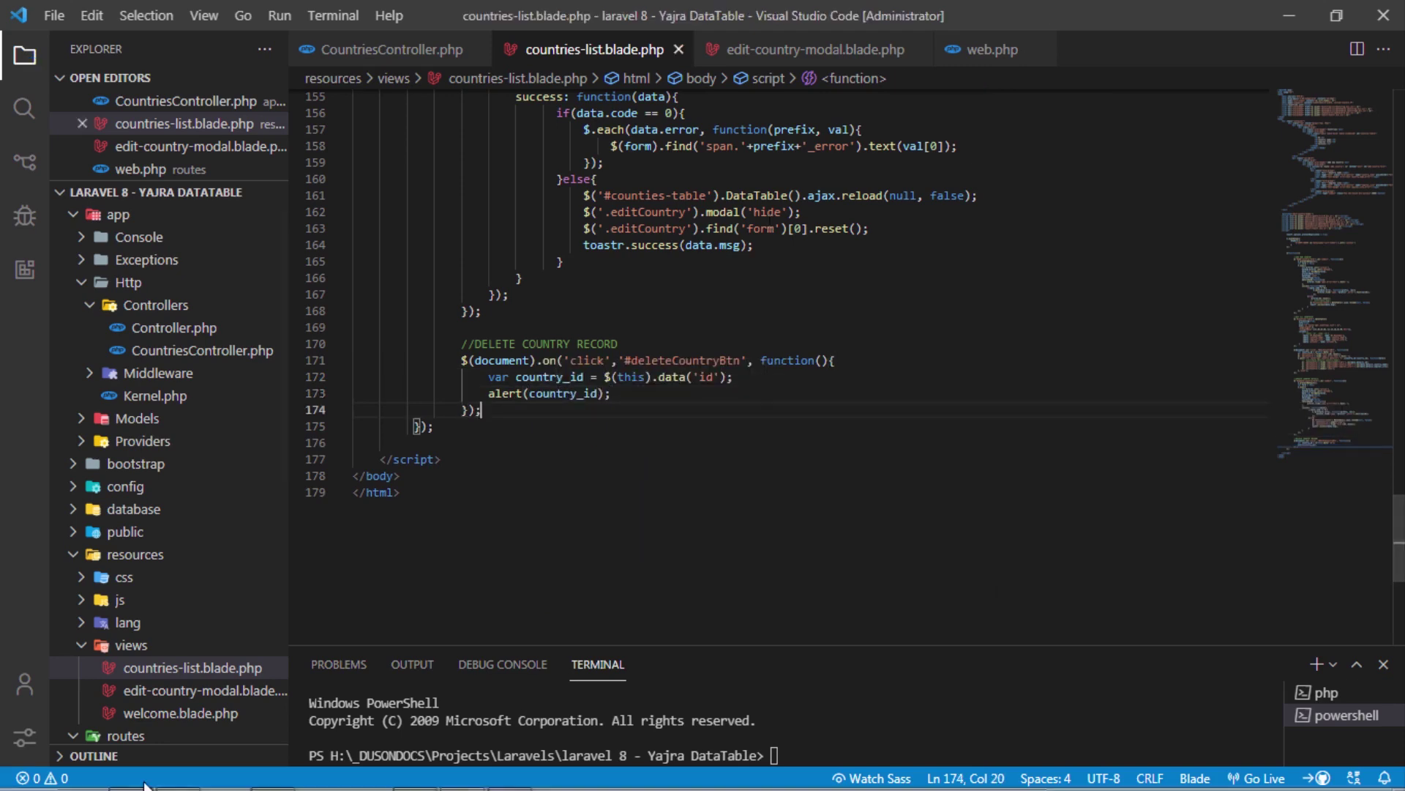
click(129, 777)
- Reload the list and test Delete on United States, Kenya and Rwanda, dismissing each id alert
click(97, 66)
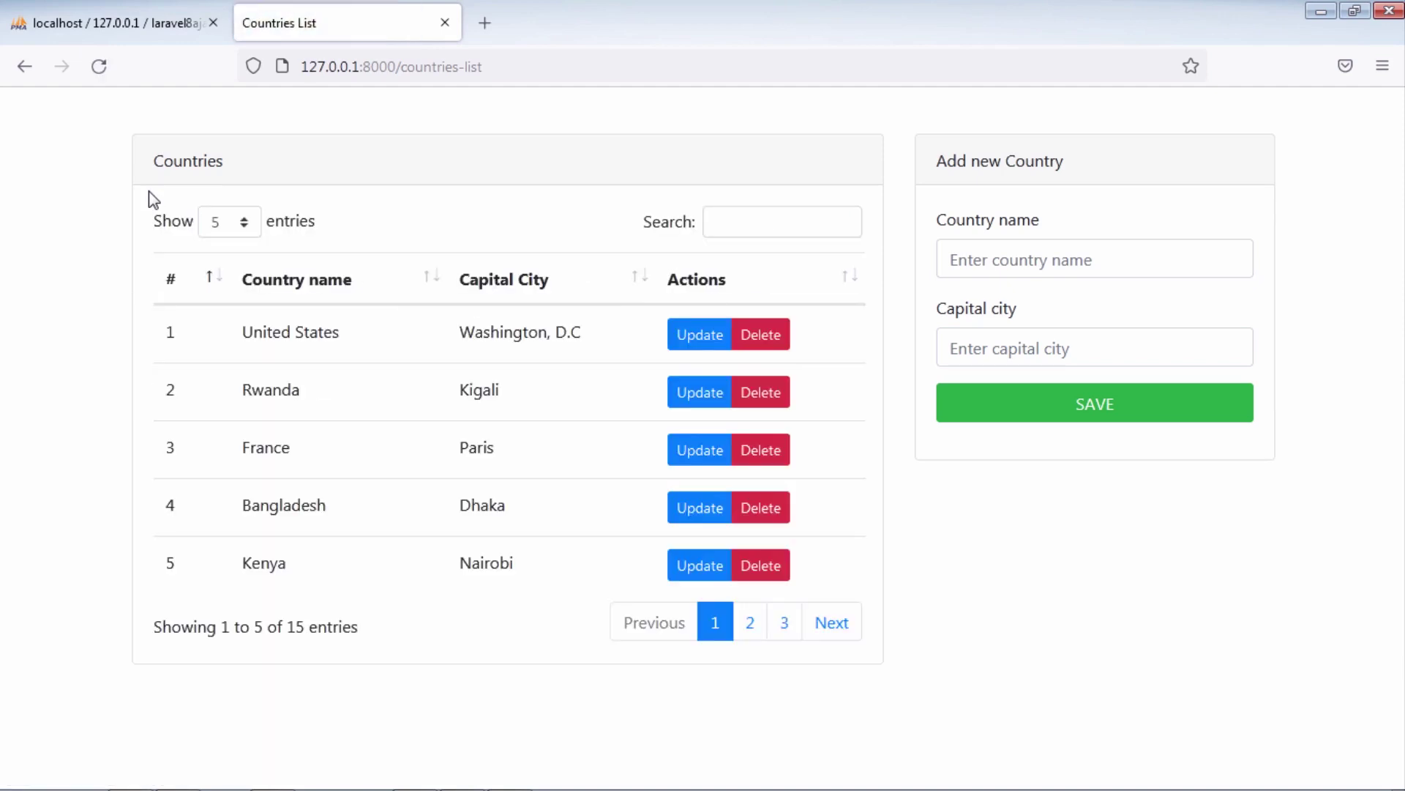
click(755, 349)
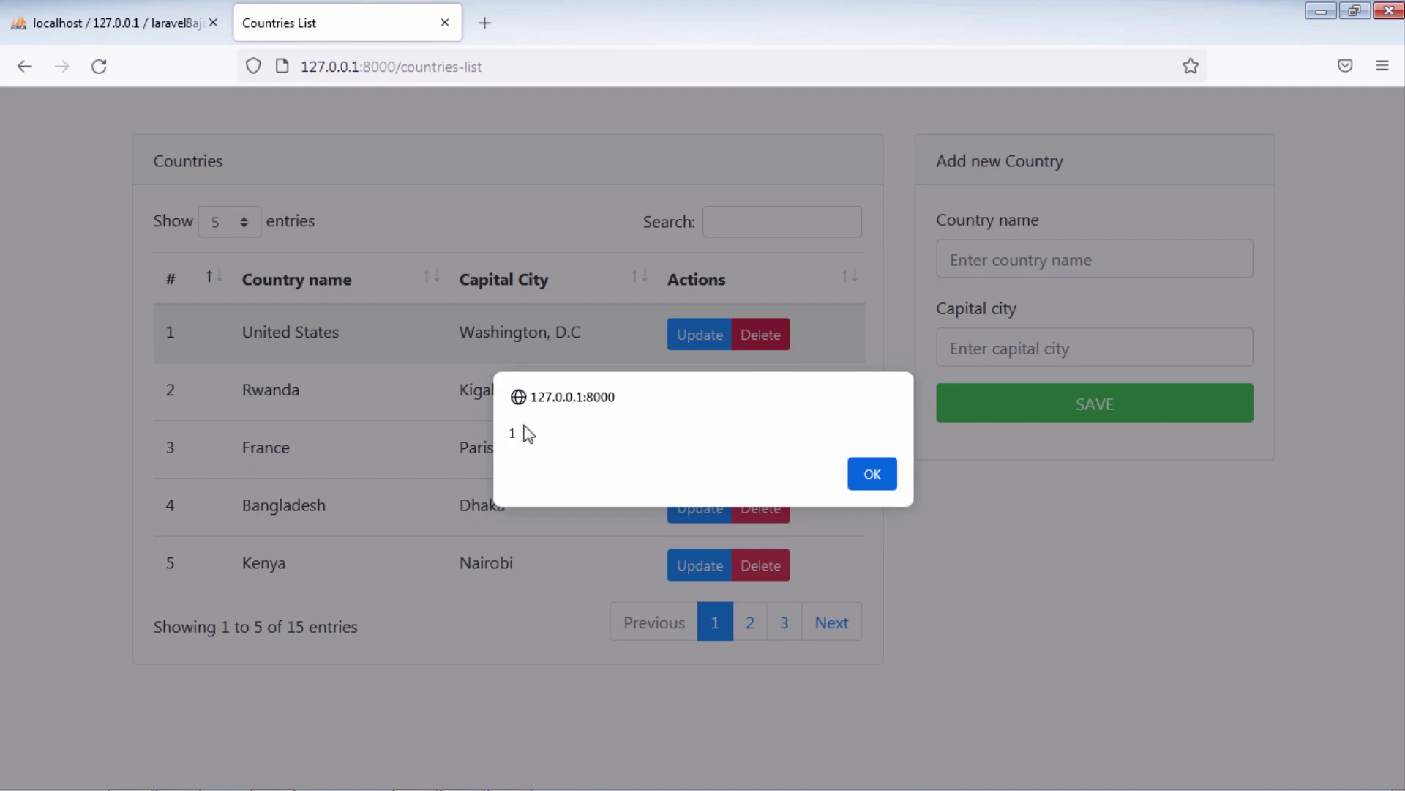
click(868, 486)
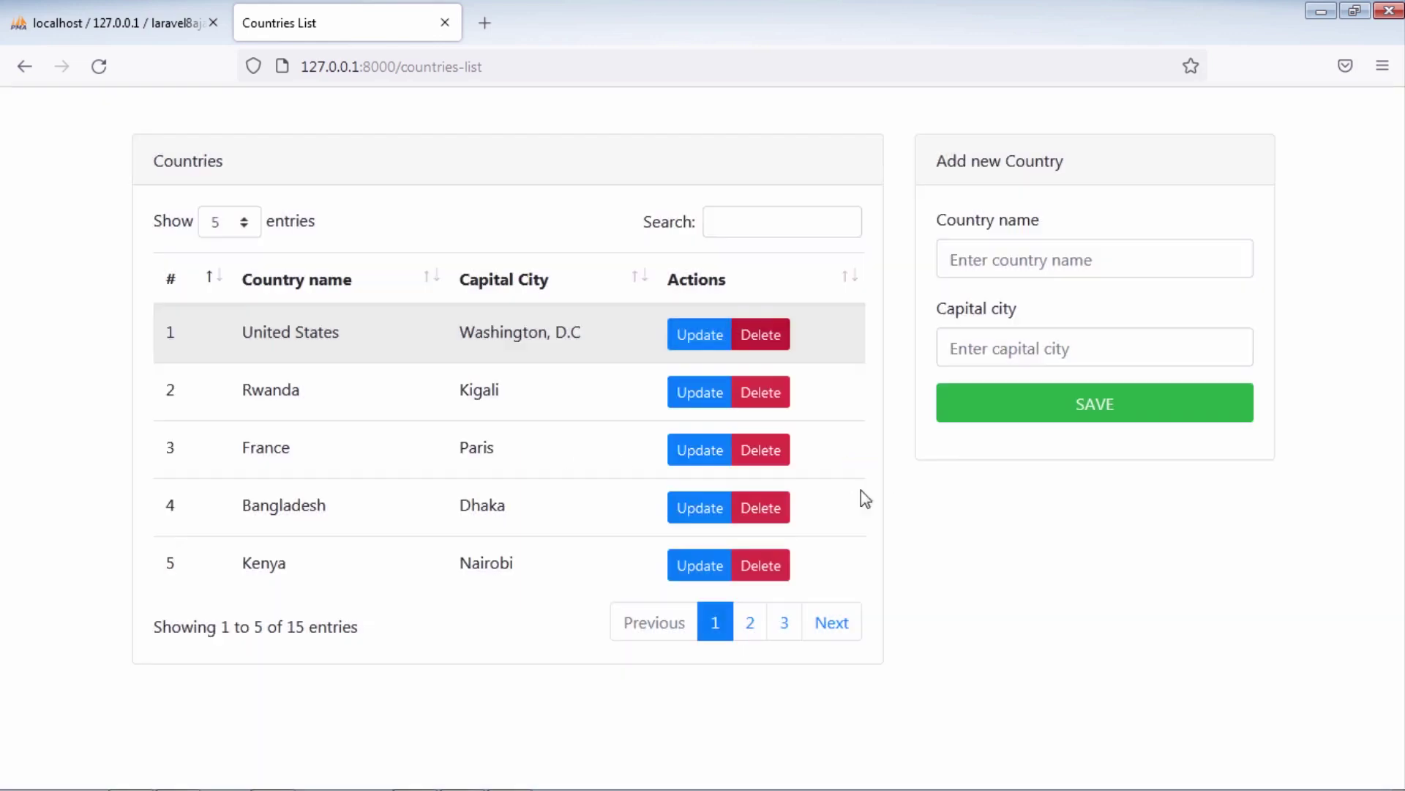
click(764, 582)
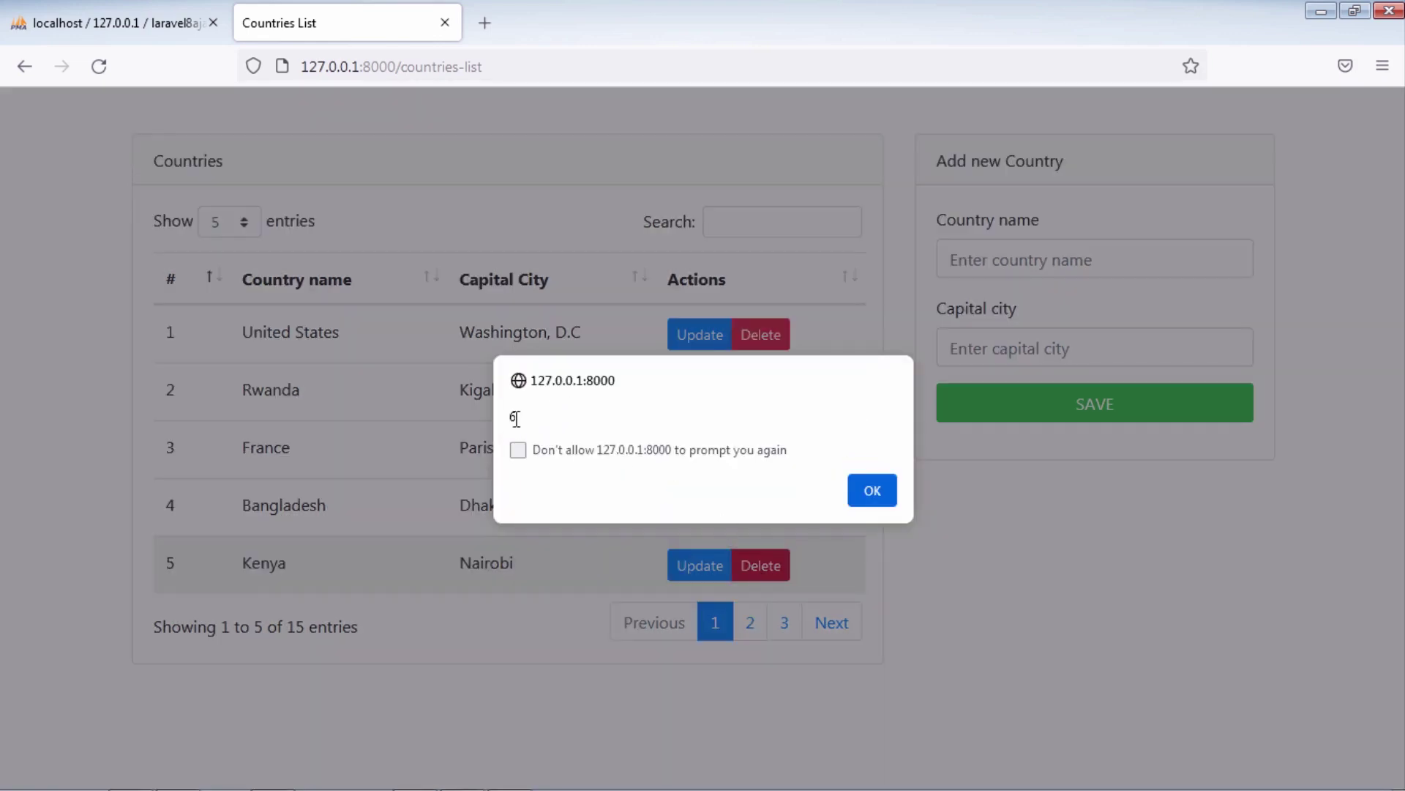
click(869, 493)
click(762, 395)
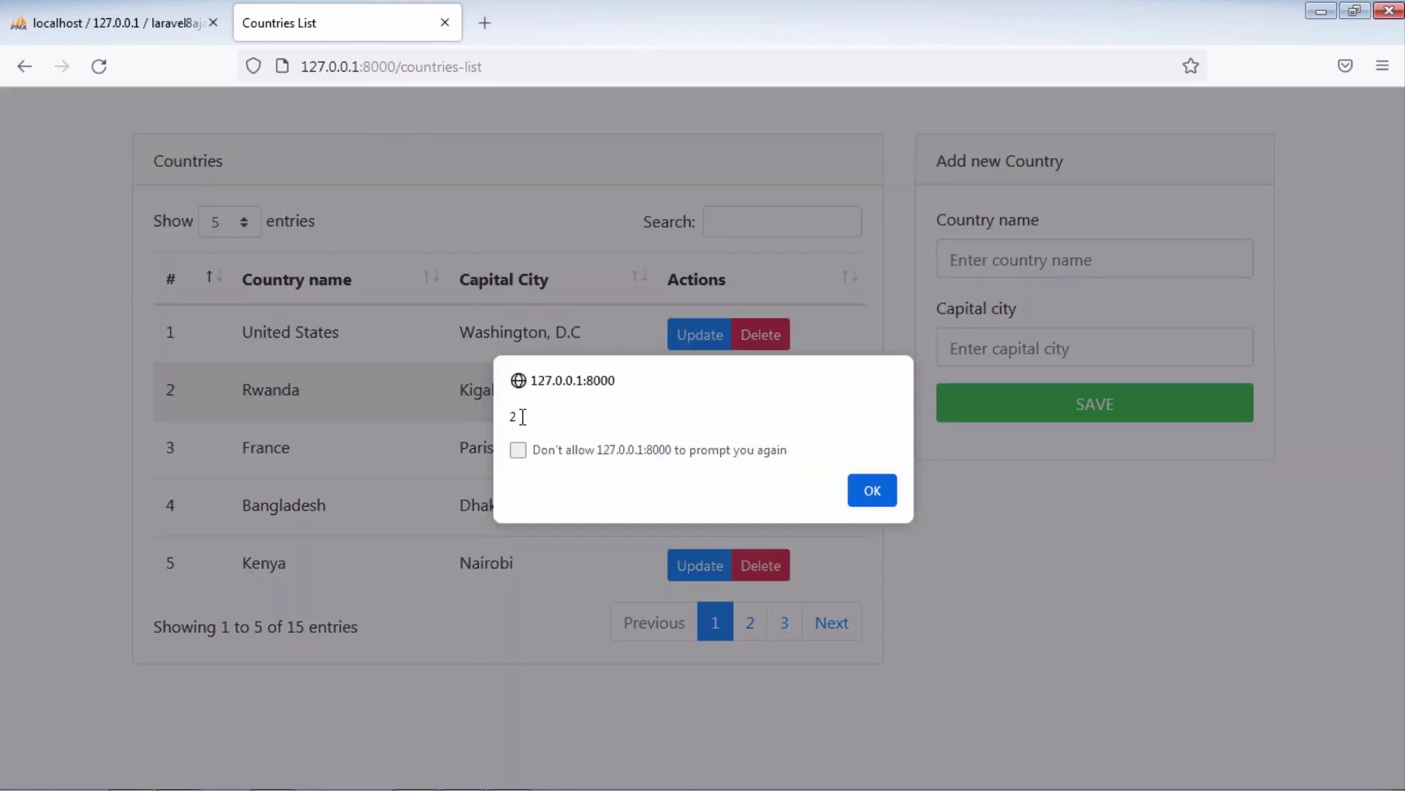
click(871, 492)
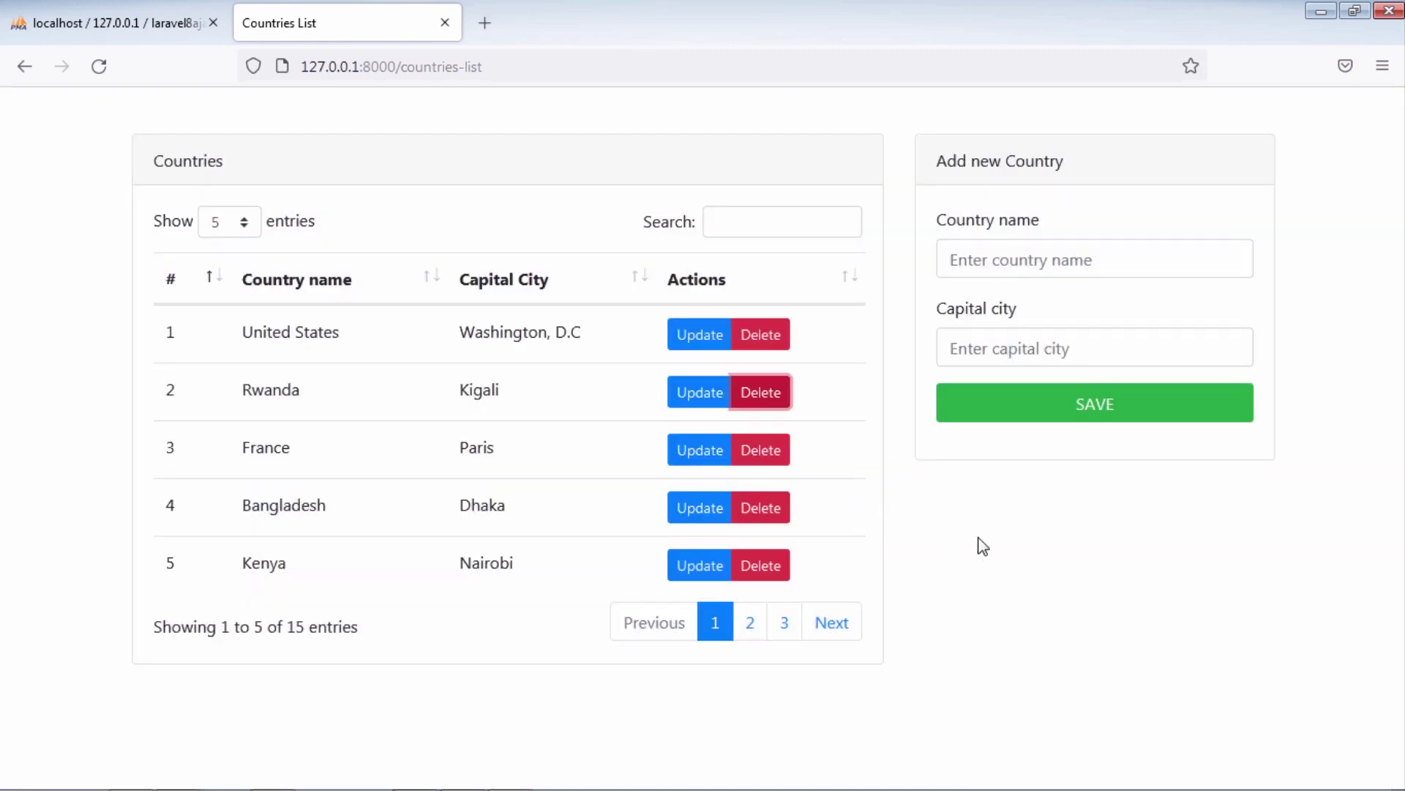
click(1319, 29)
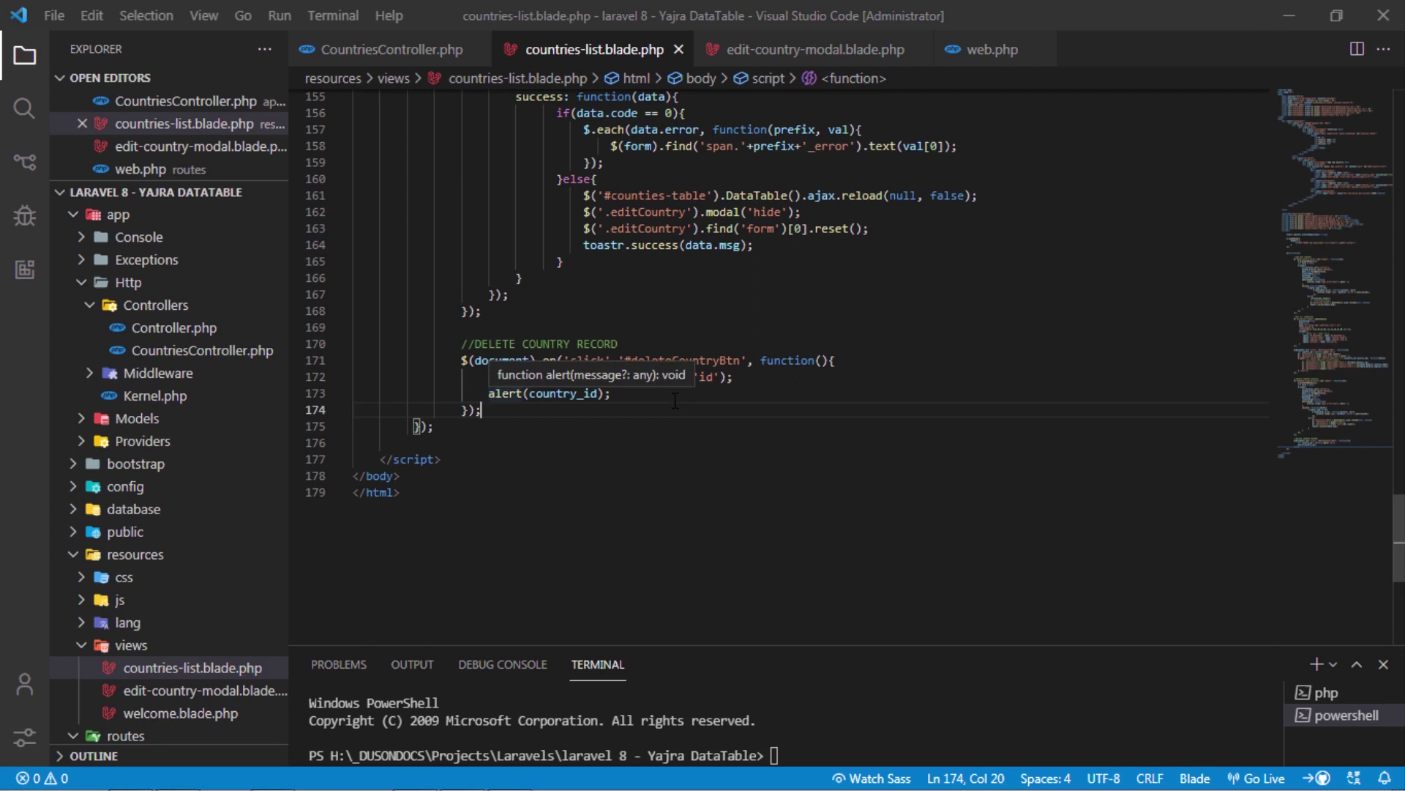
- Replace the test alert with the url variable line, save, and bring up web.php
drag(491, 395, 636, 401)
key(BackSpace)
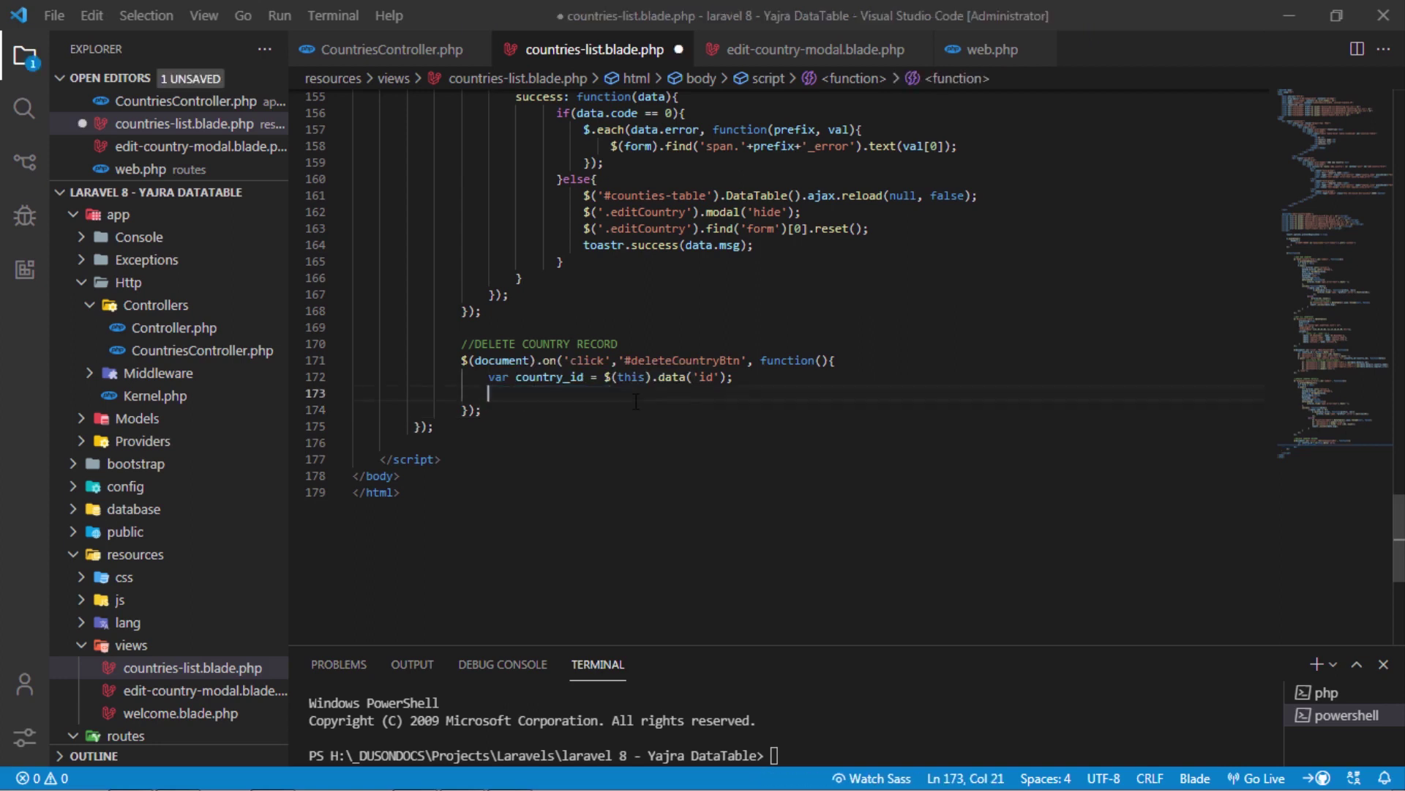
text(var url = '')
text(;)
key(ctrl+s)
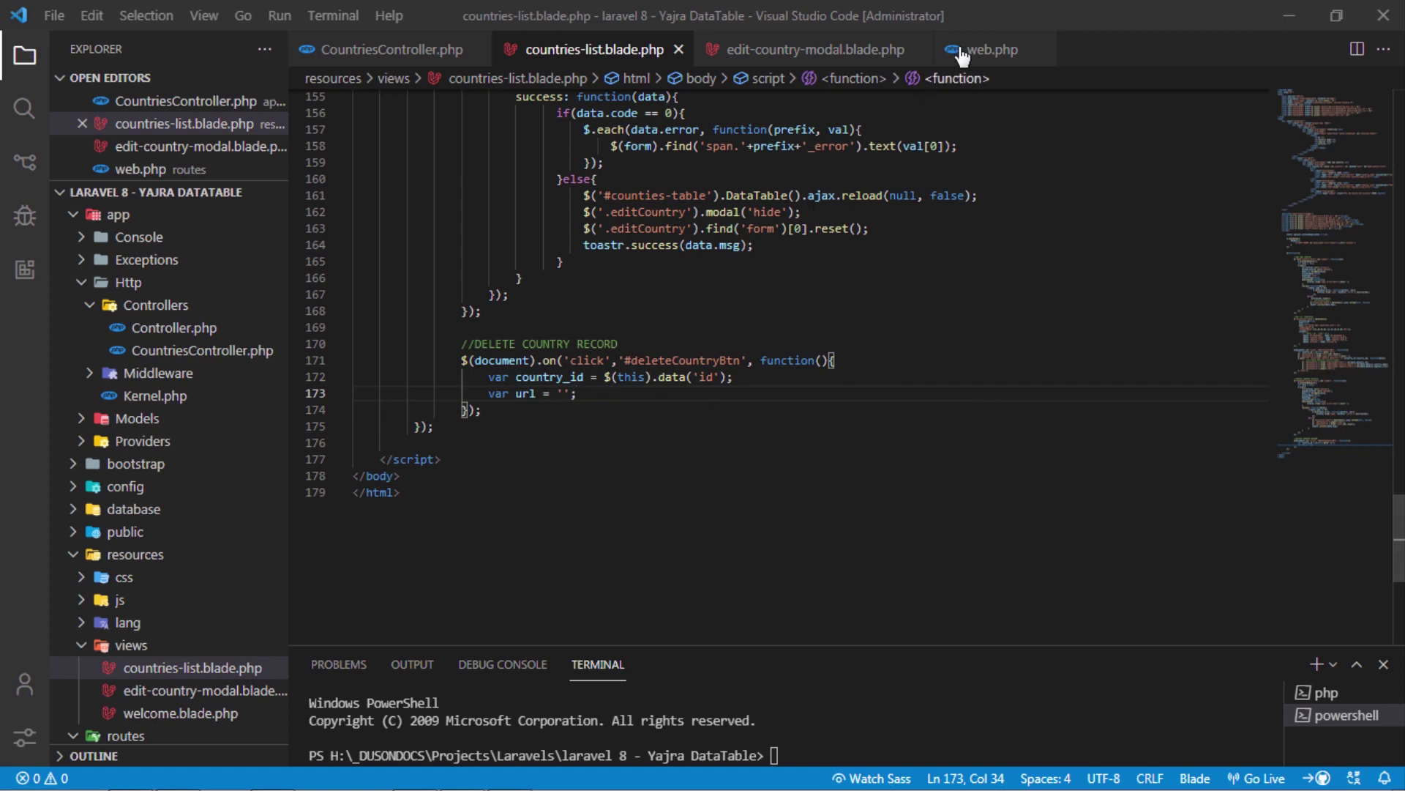
click(964, 51)
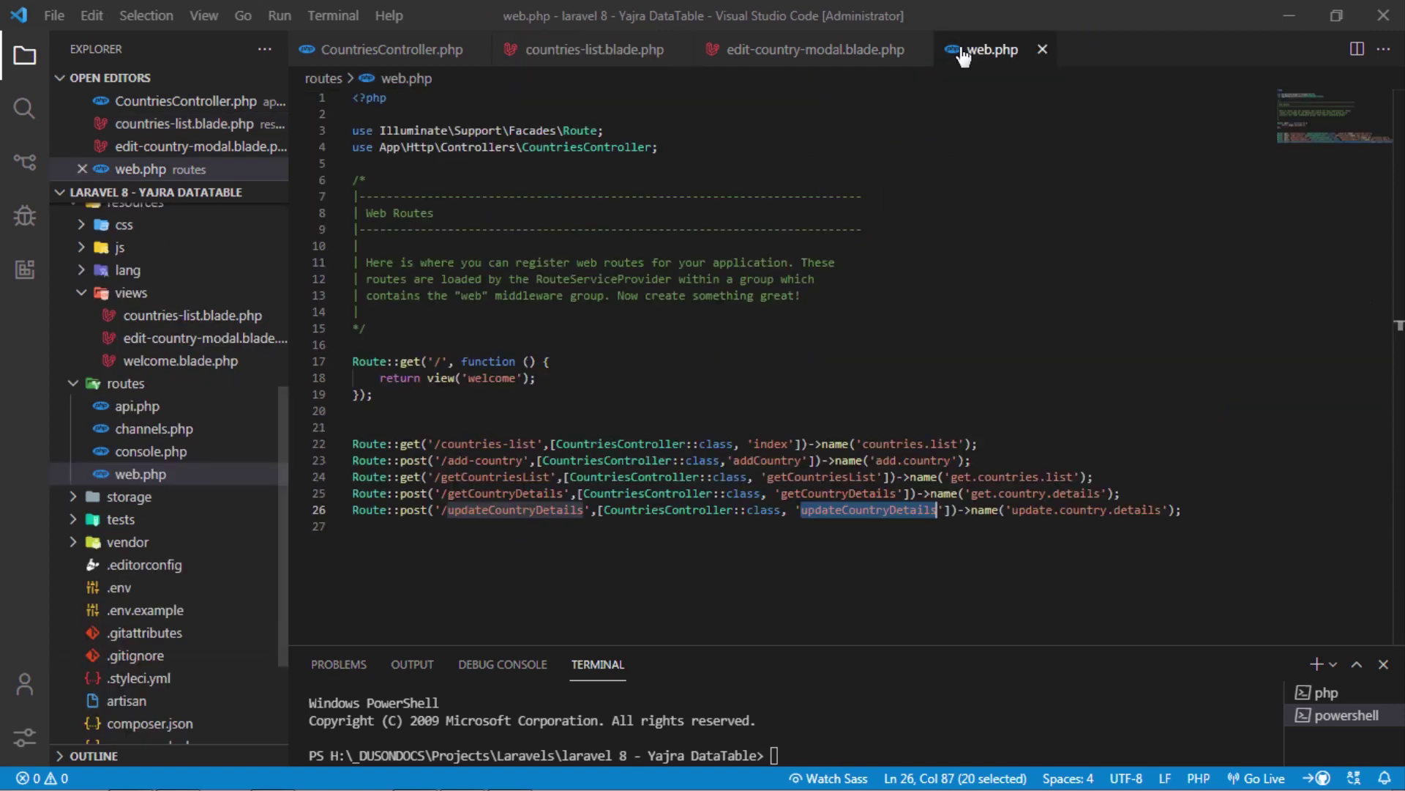
- Add and save a Route::post('/deleteCountry') route named delete.country in web.php
click(1198, 513)
key(Return)
text(Route)
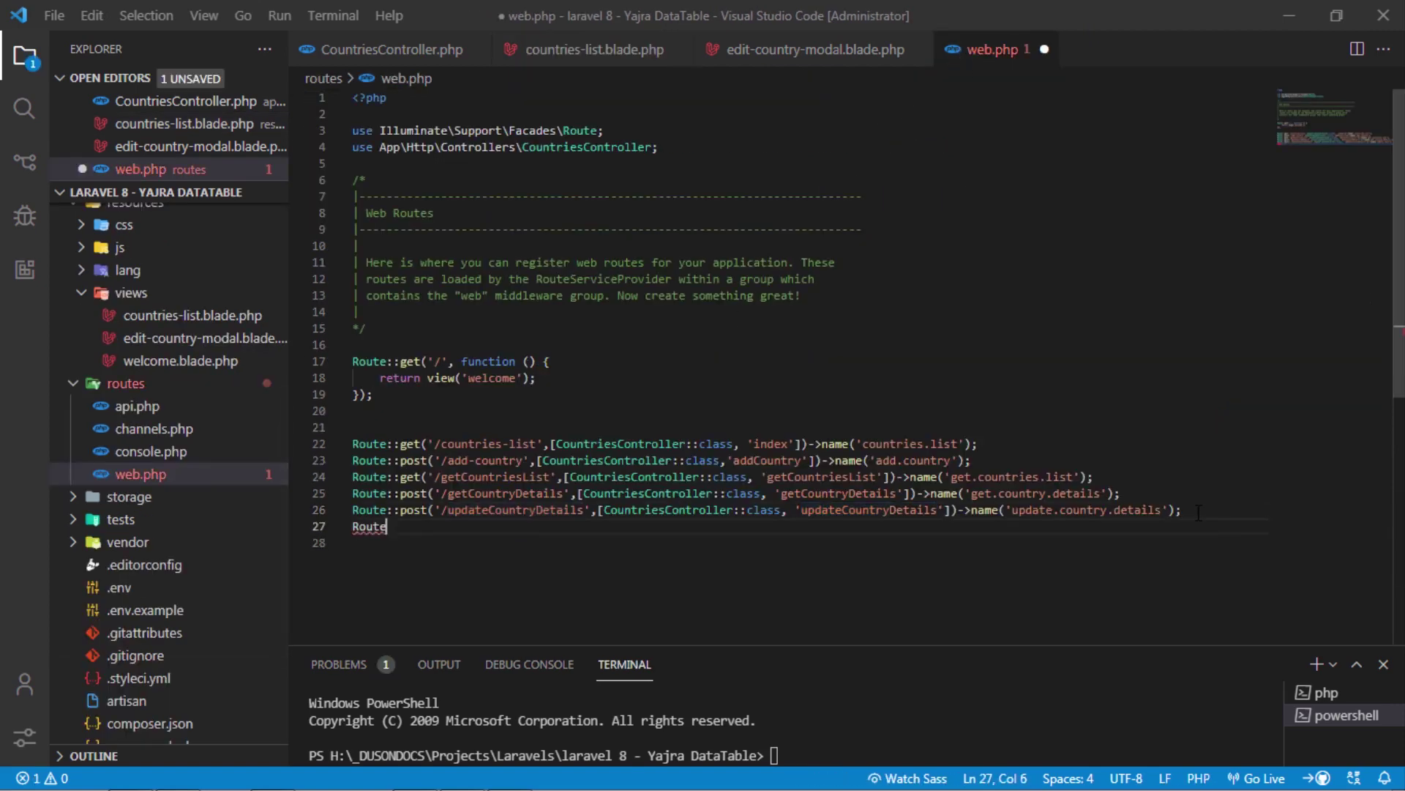
text(::post('/deleteCountry')
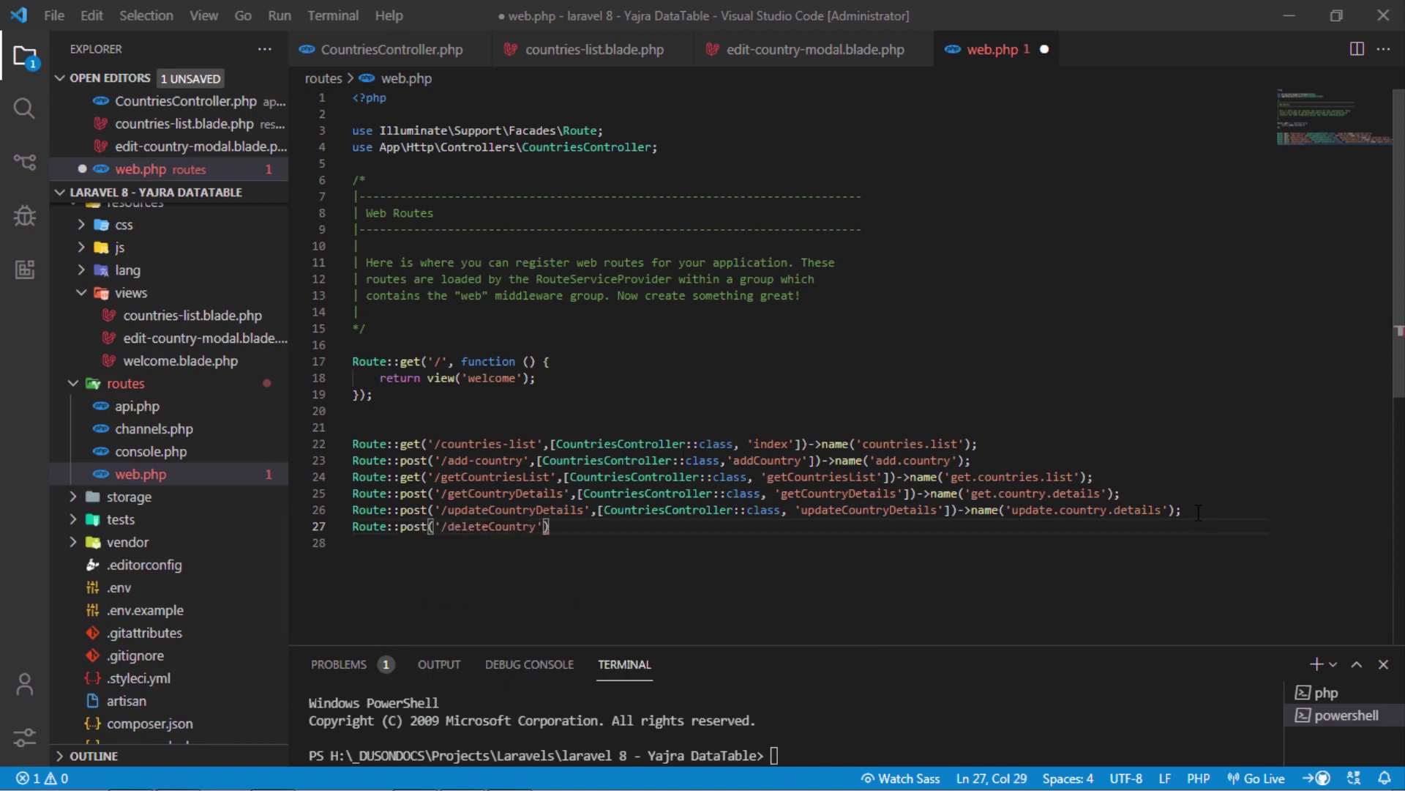
text(,[CountriesController::cla)
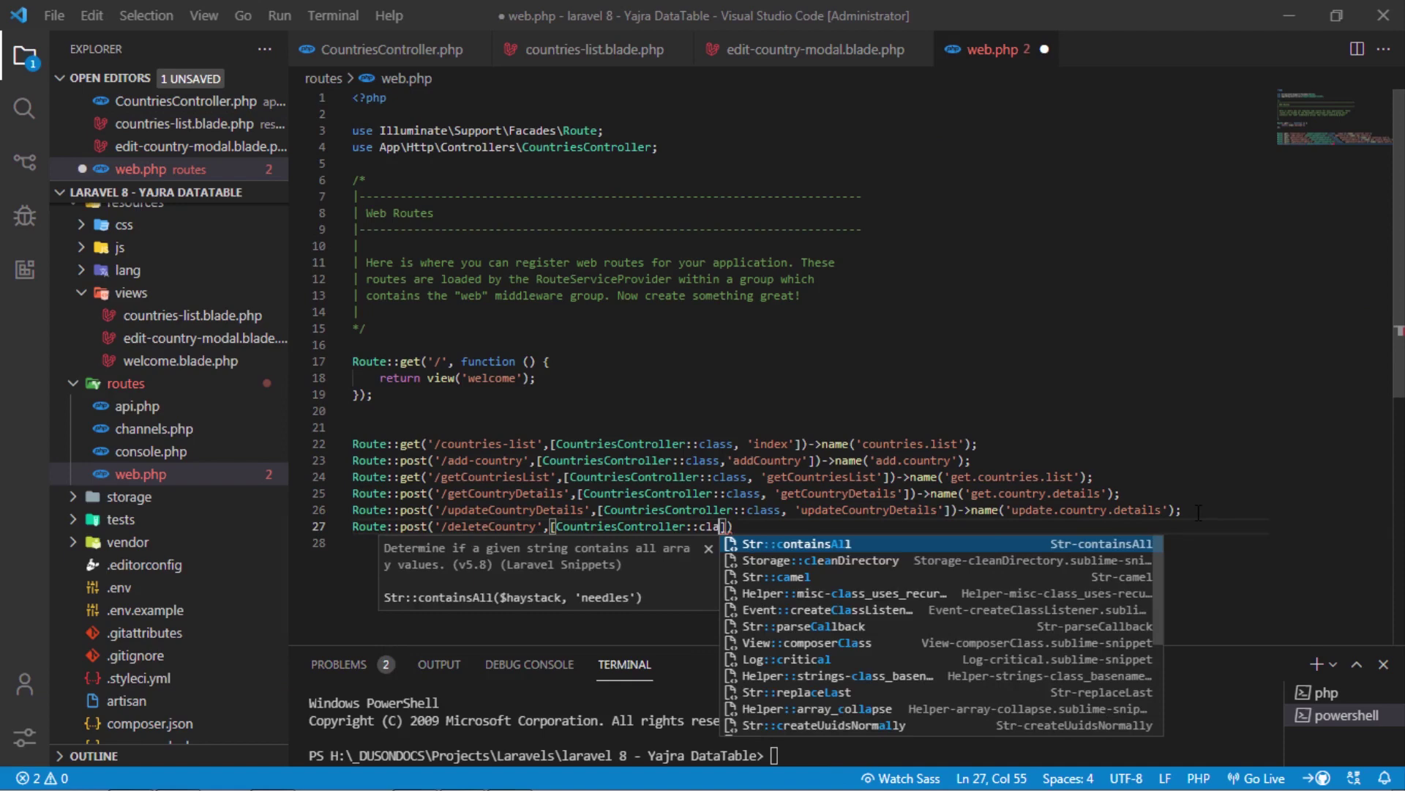
text(ss,'deleteCountr)
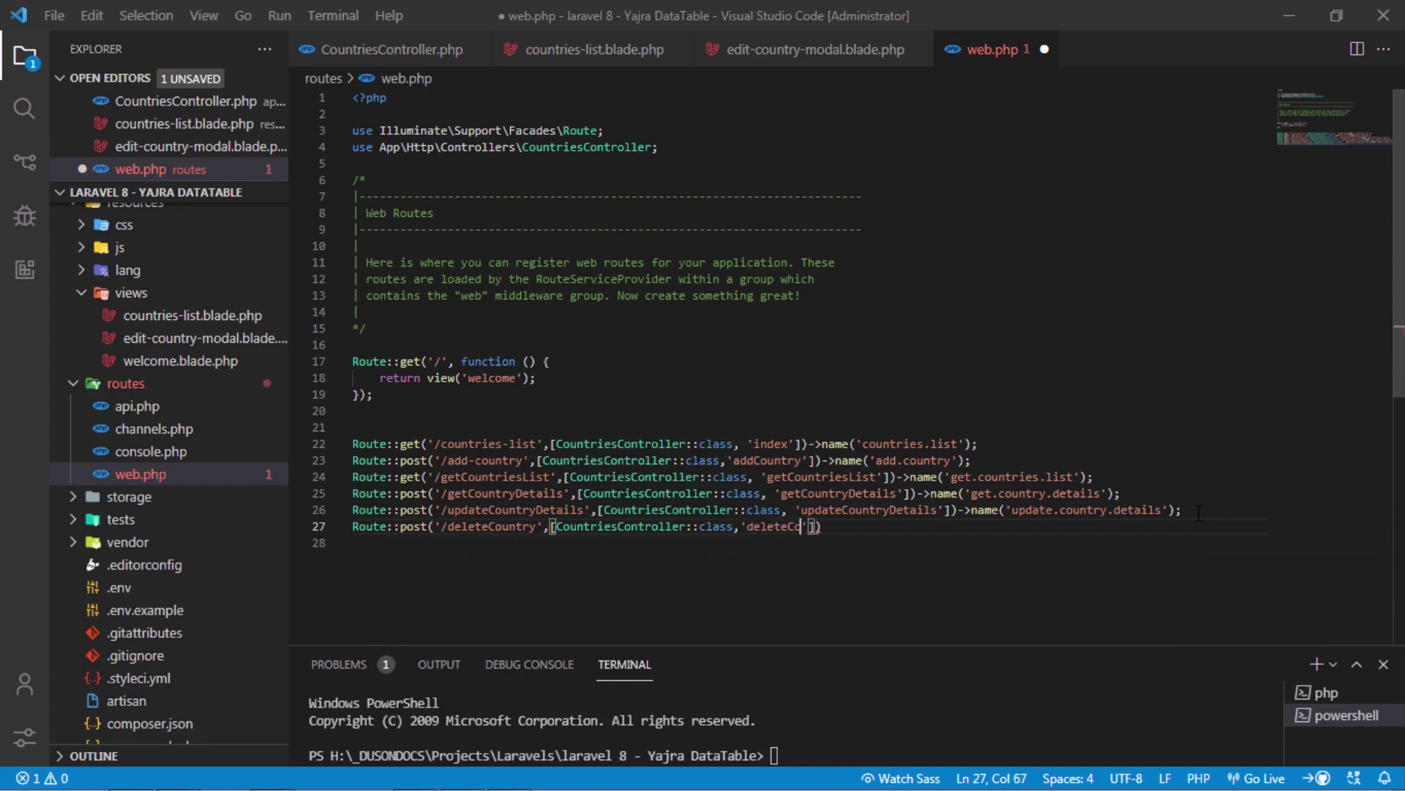
text(y'])->name)
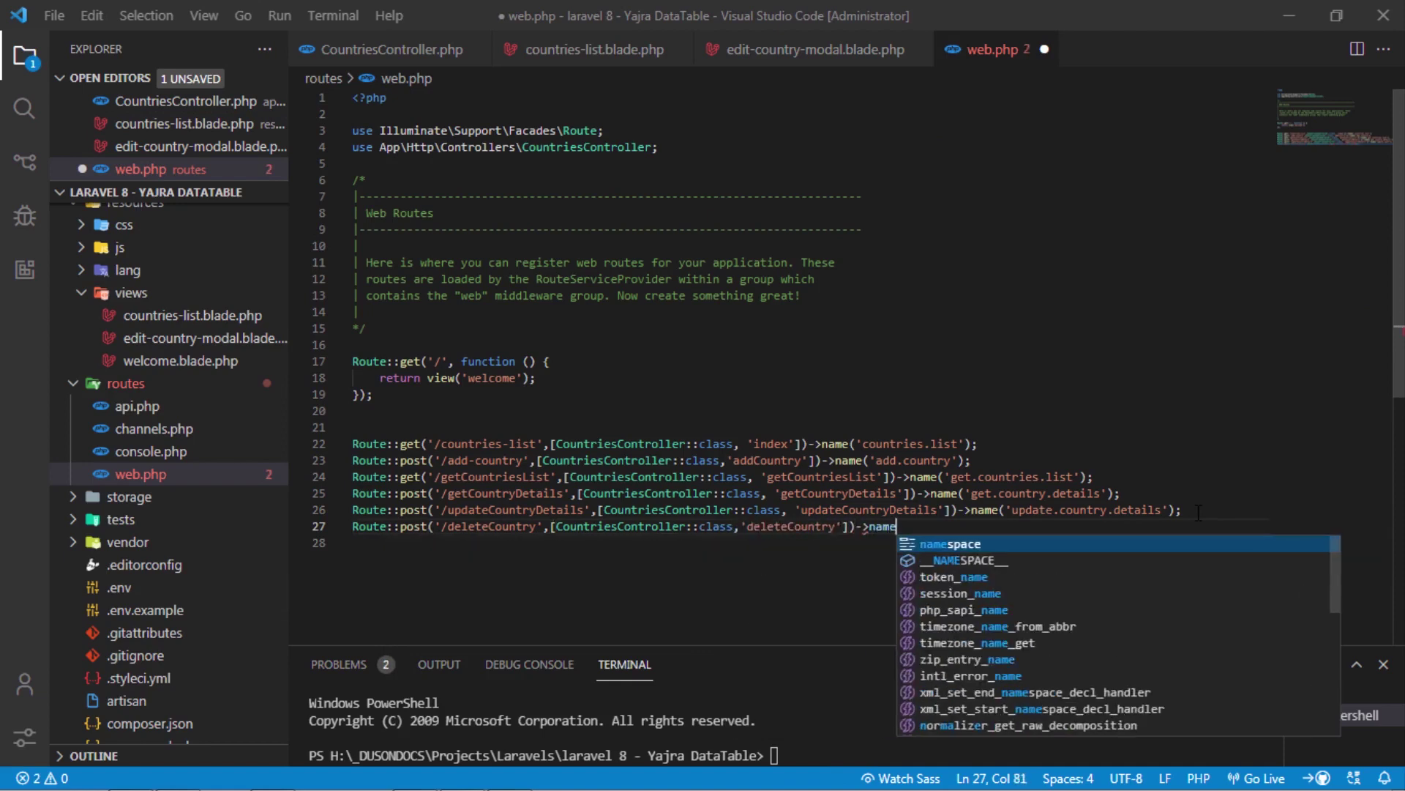
text(('delete.country'))
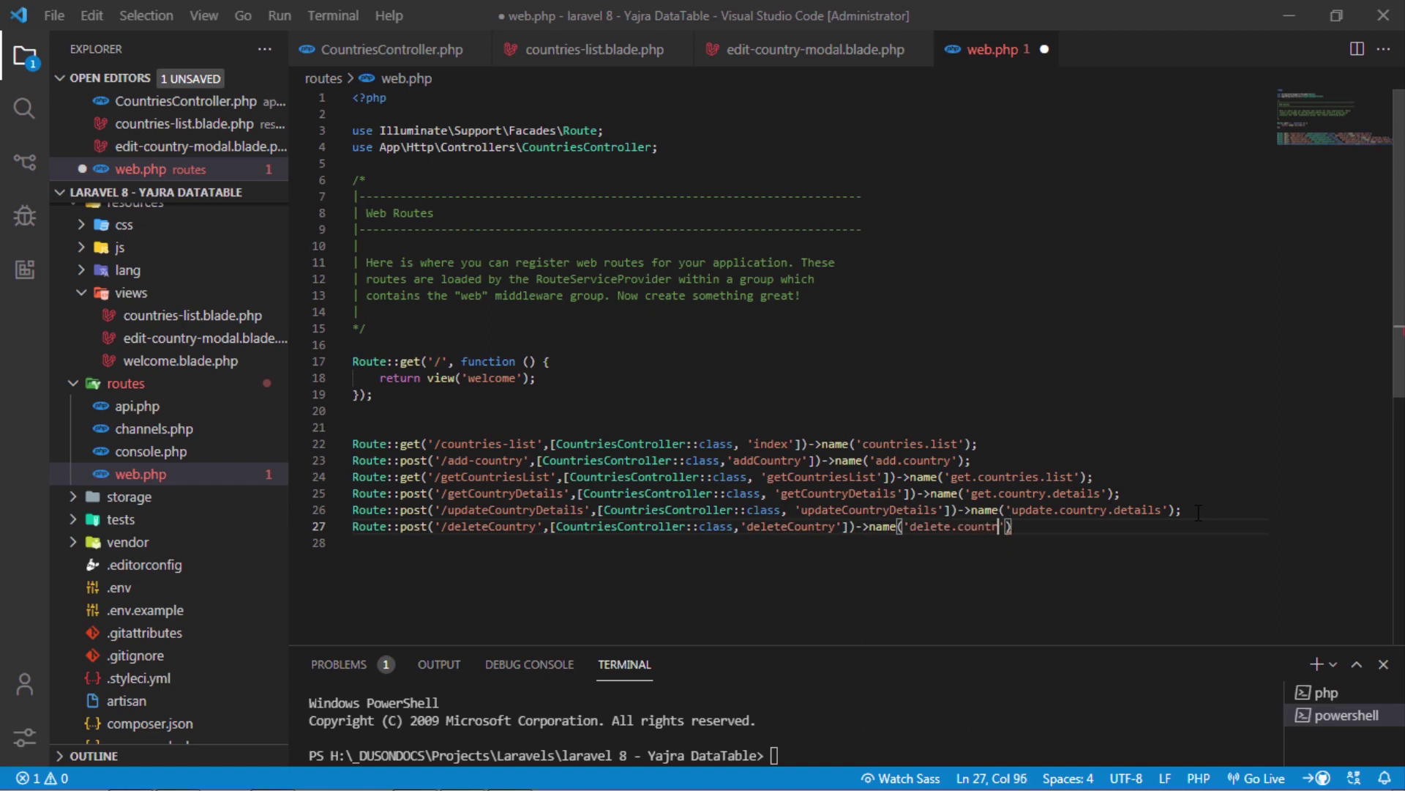
text(;)
key(ctrl+s)
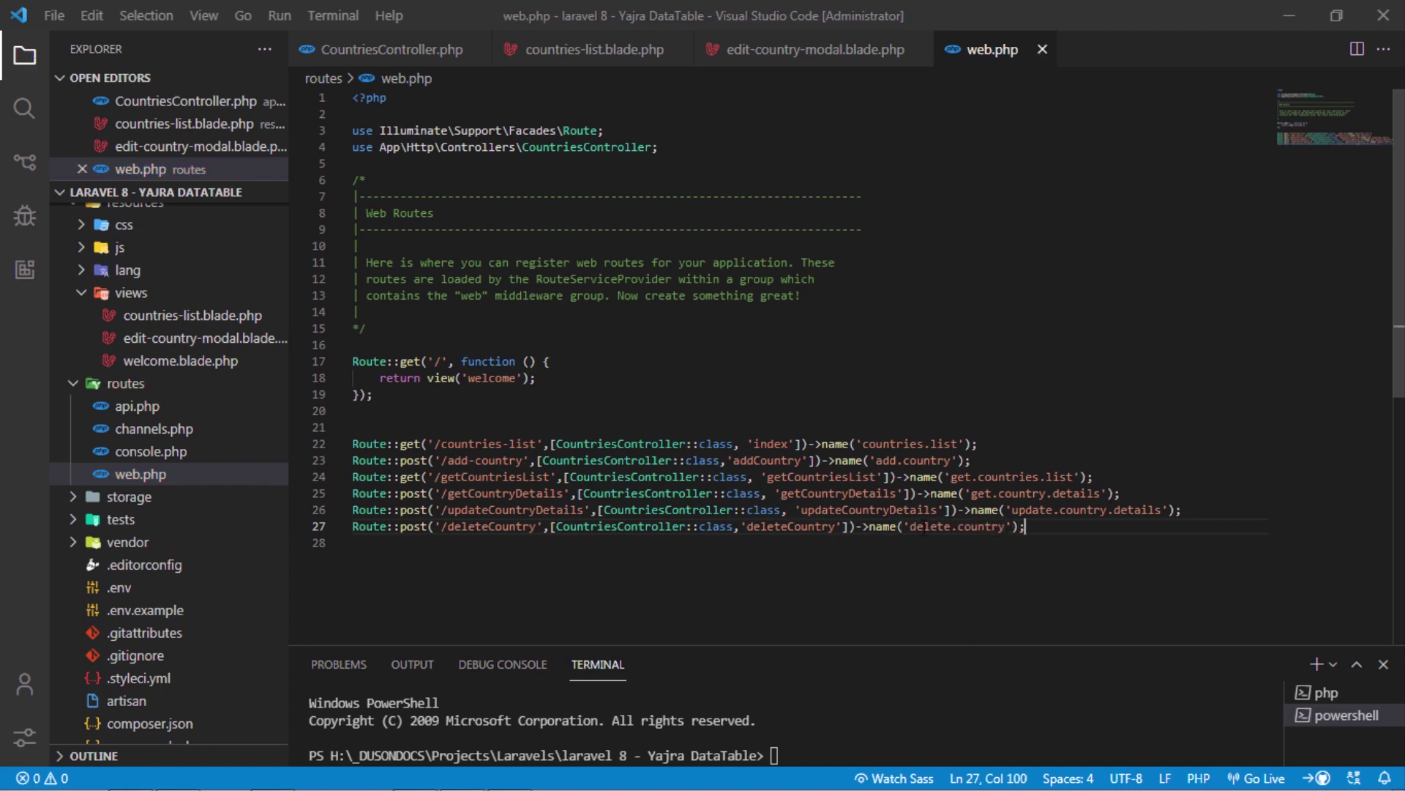
- Copy the 'delete.country' route name
click(910, 528)
drag(910, 527, 1006, 527)
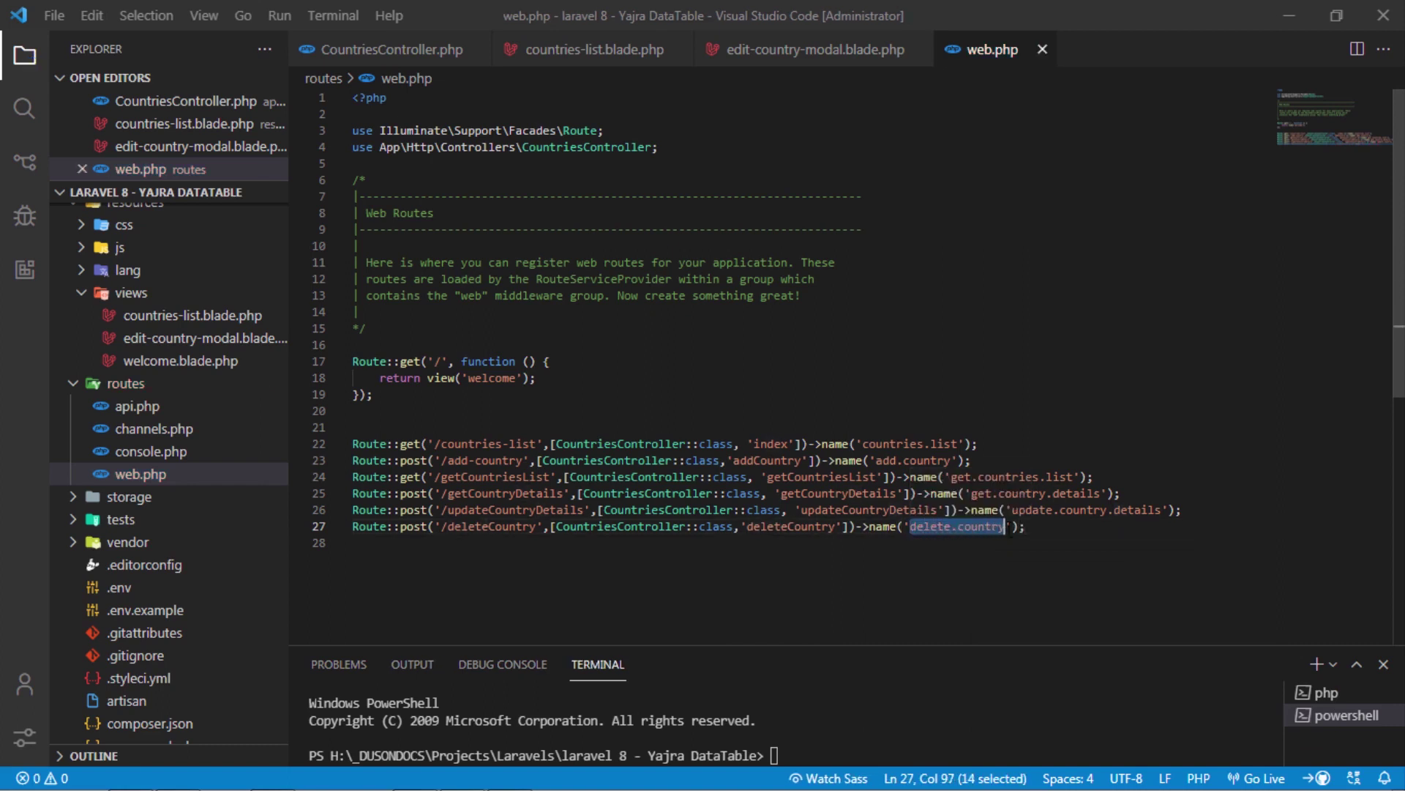
right_click(984, 529)
click(1054, 446)
- Set the delete handler's url to <?= route("delete.country") ?> and open a line below it
click(566, 52)
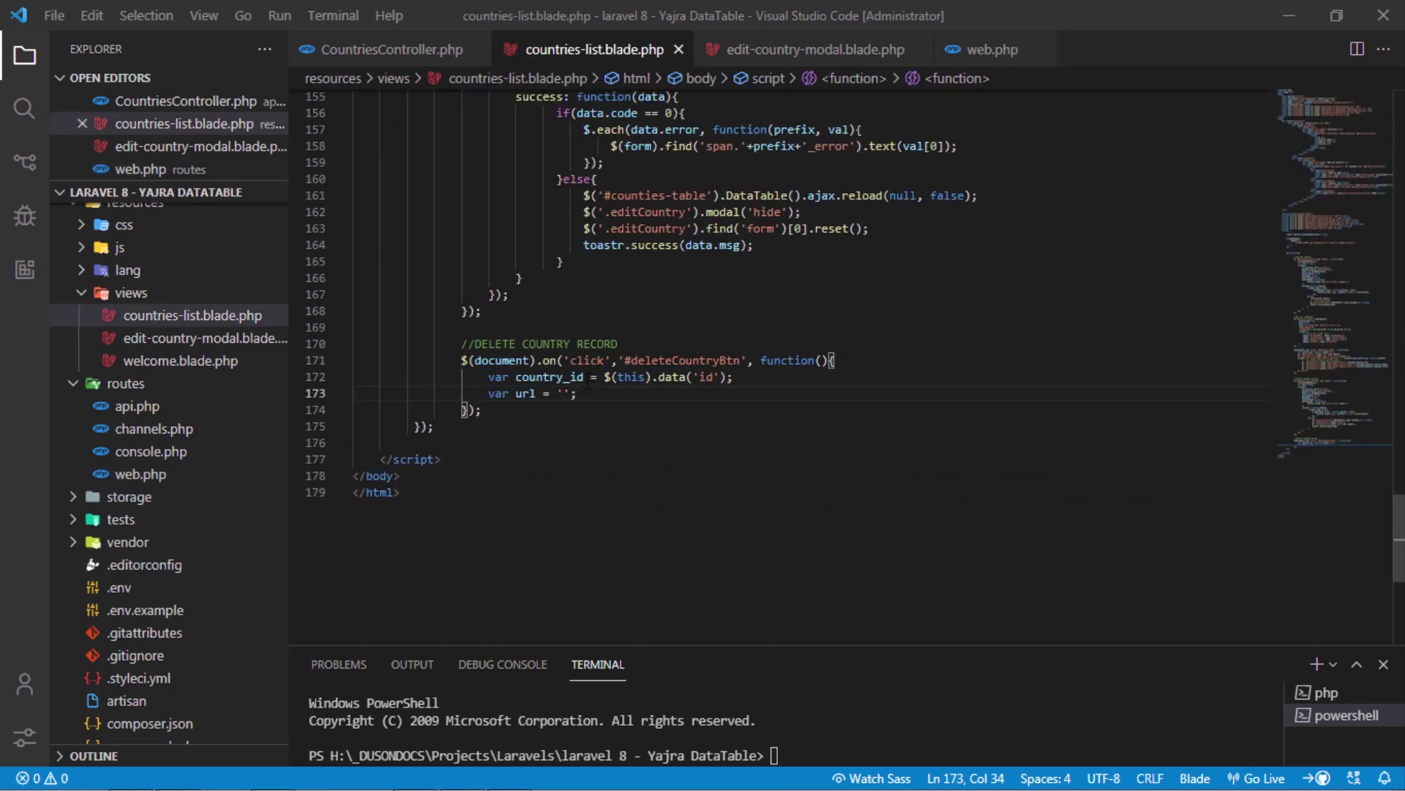
text(<?= route() ?>)
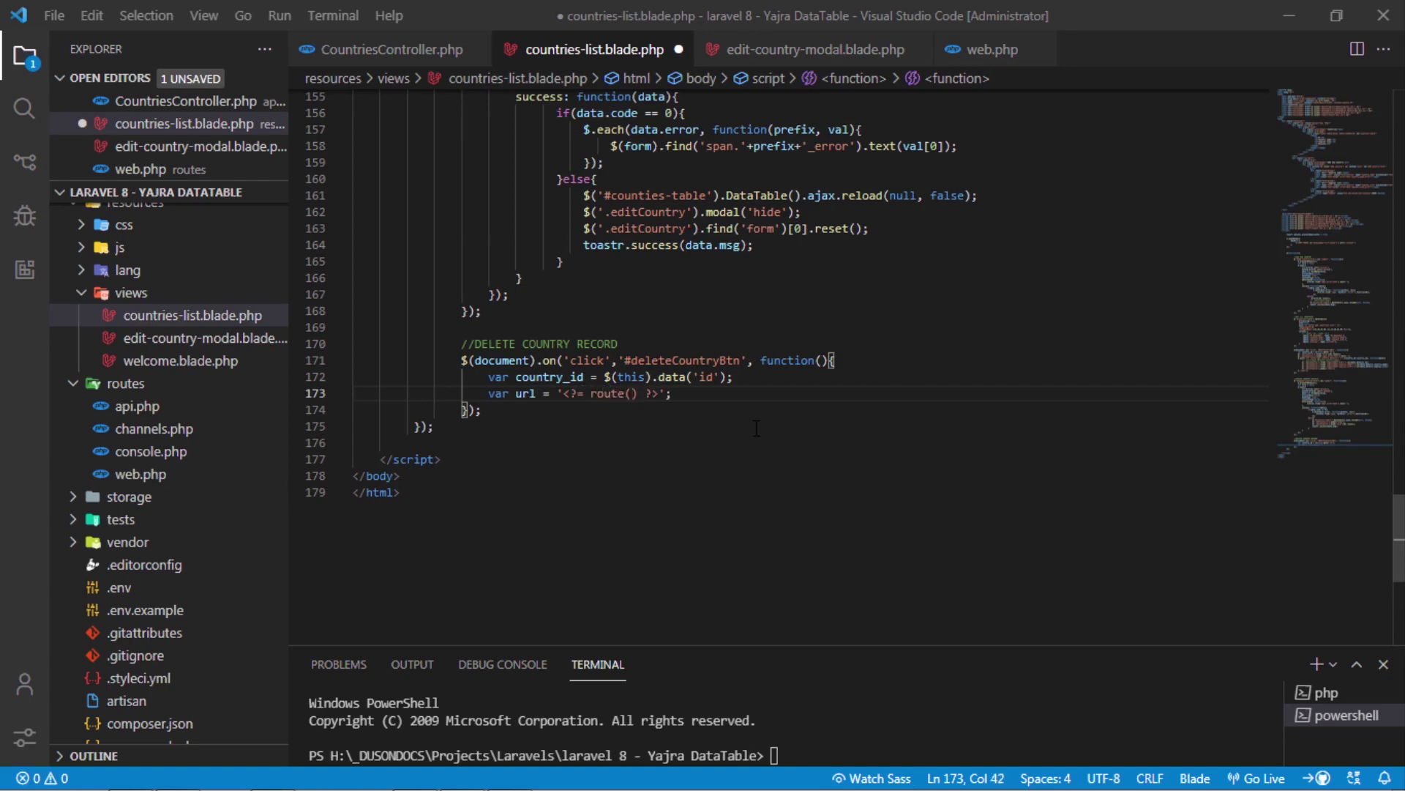
text(")
key(Down)
key(Down)
key(Return)
key(End)
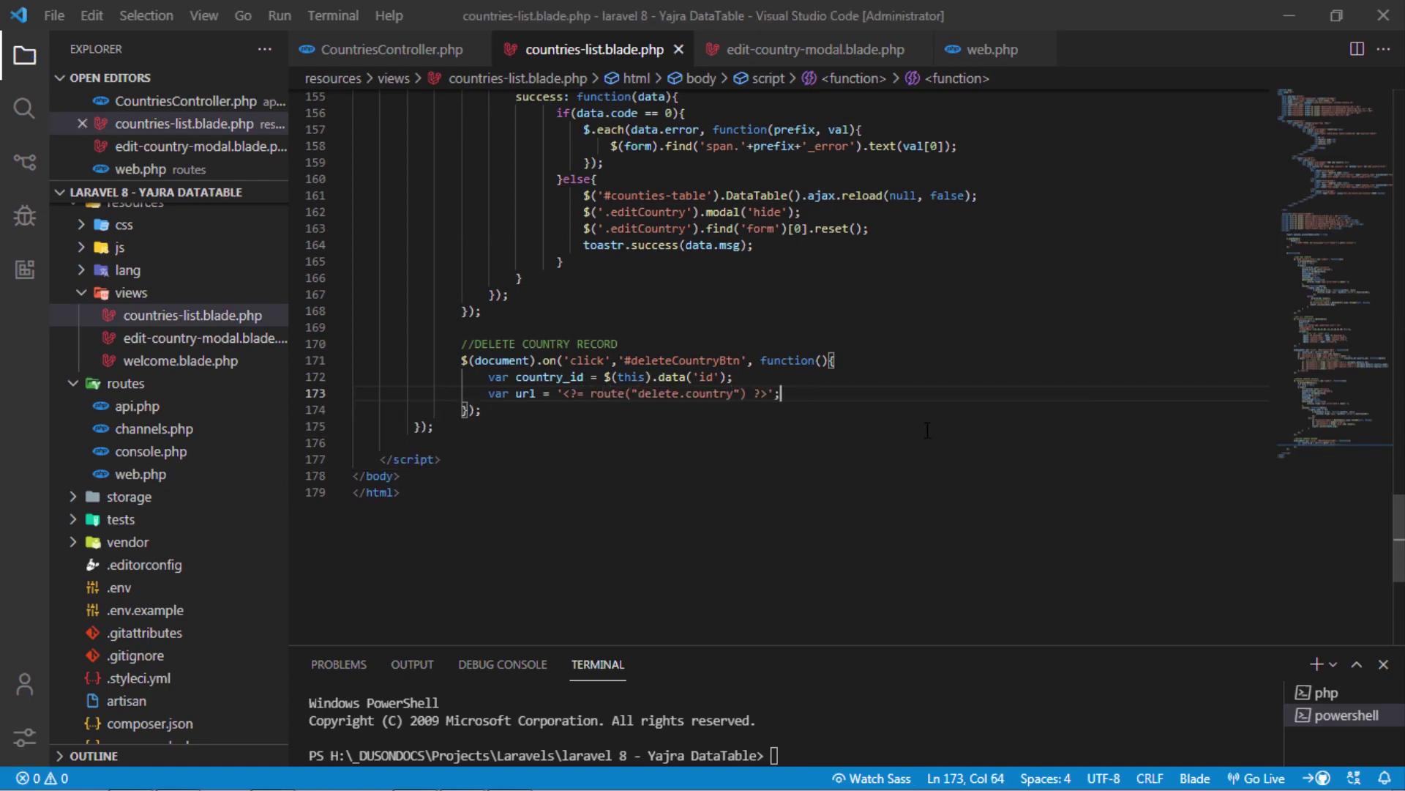
key(Return)
- Add a swal.fire({...}).then(function(result){}) skeleton below the url line
key(Return)
text(swal)
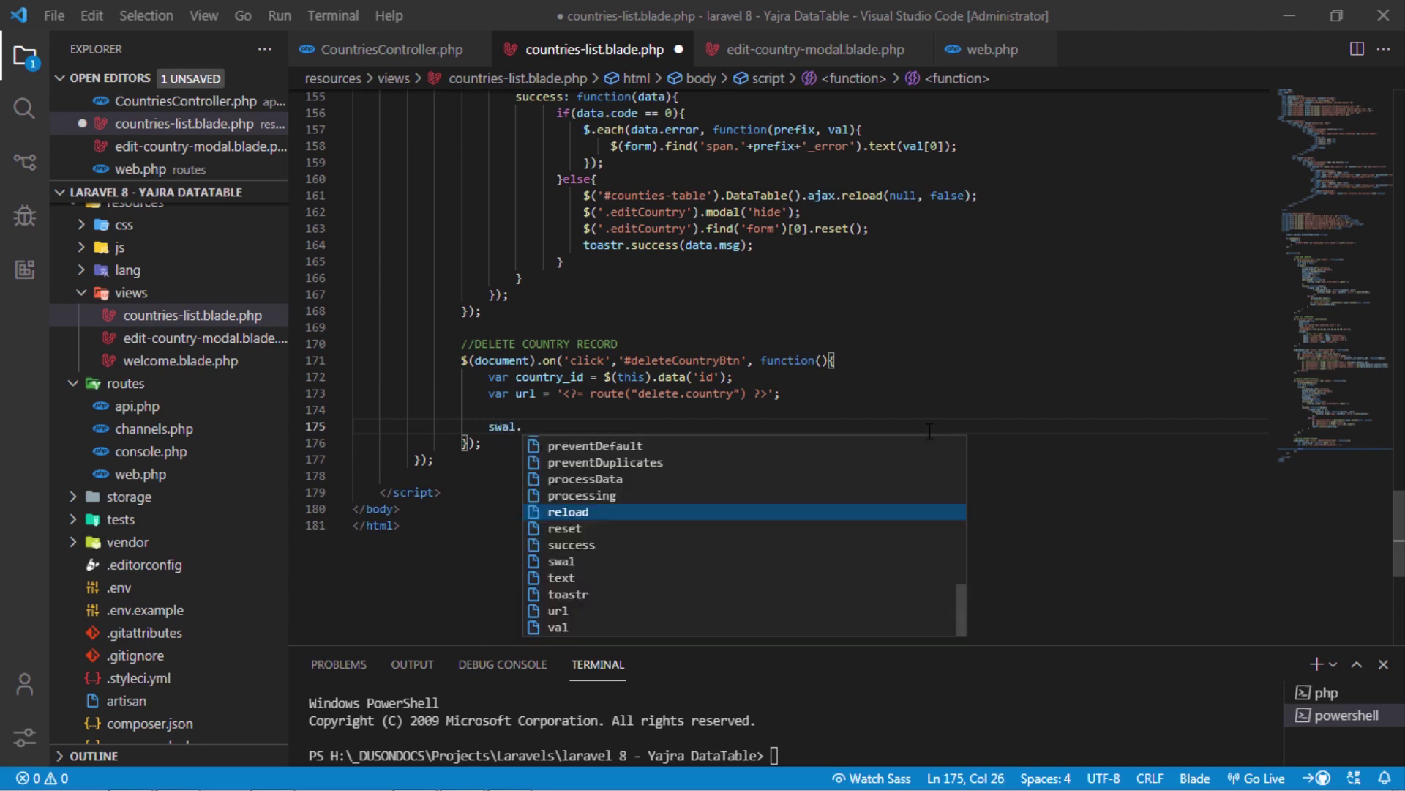
text(.fire({)
key(Return)
text(.then(functi)
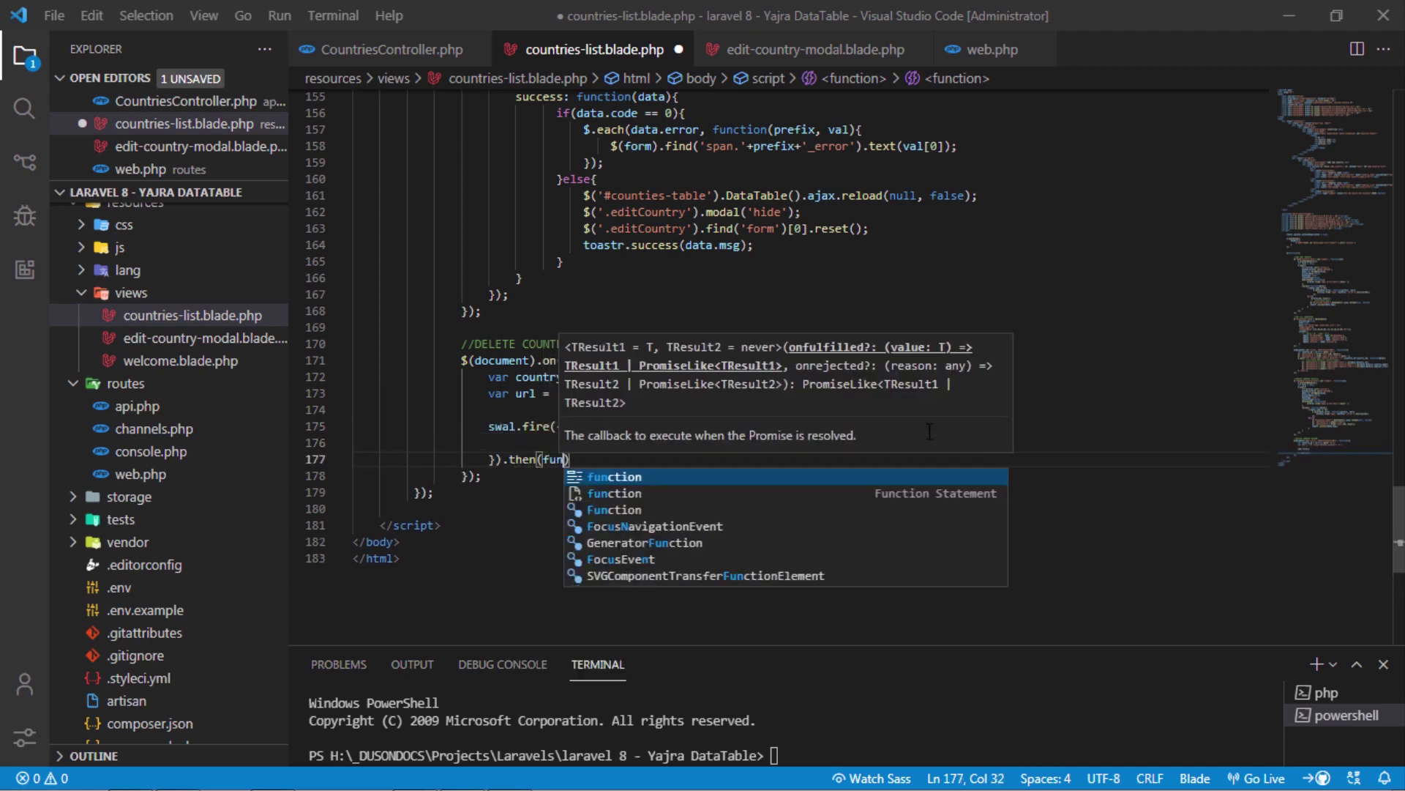
text(on(result)
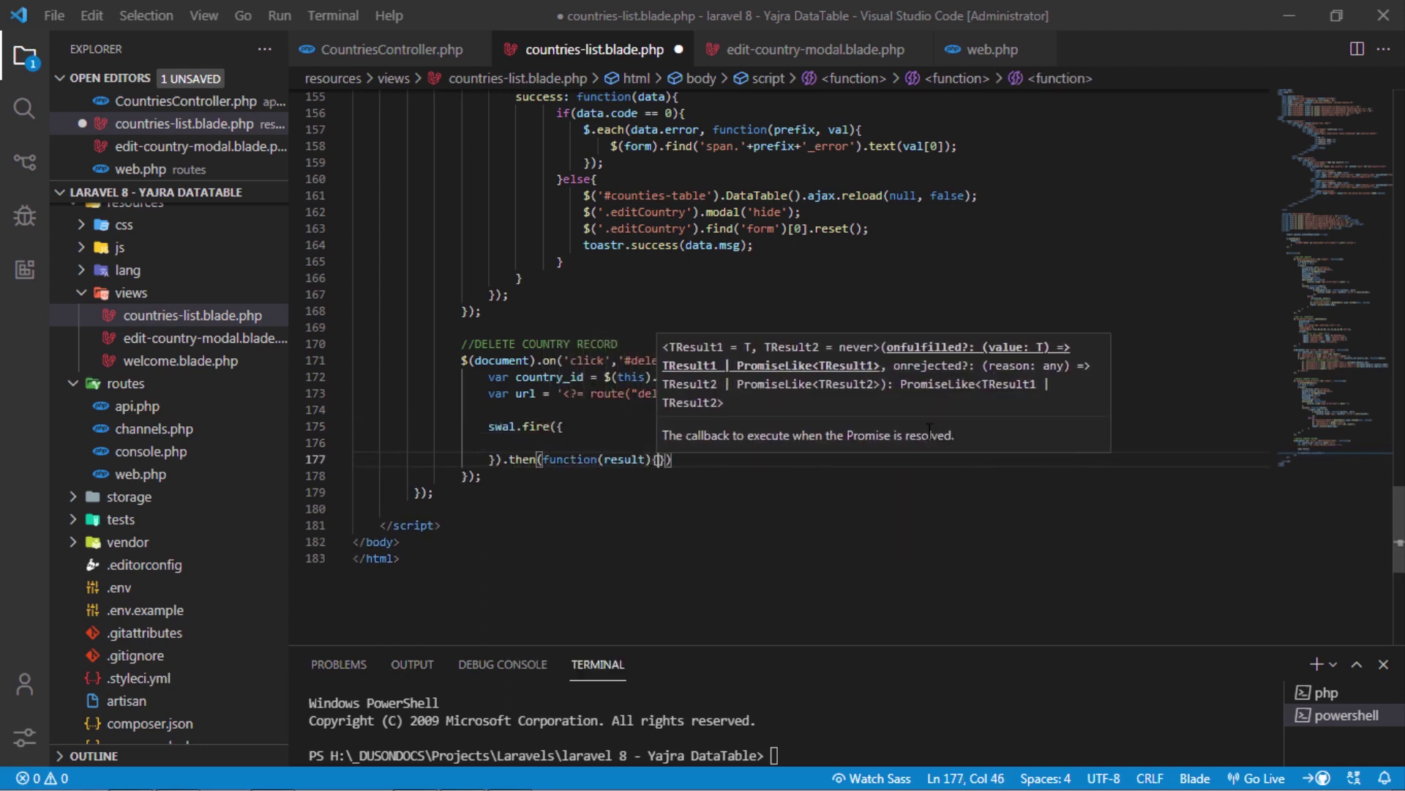
text(){)
key(Return)
key(Down)
key(End)
text();)
key(Return)
click(672, 444)
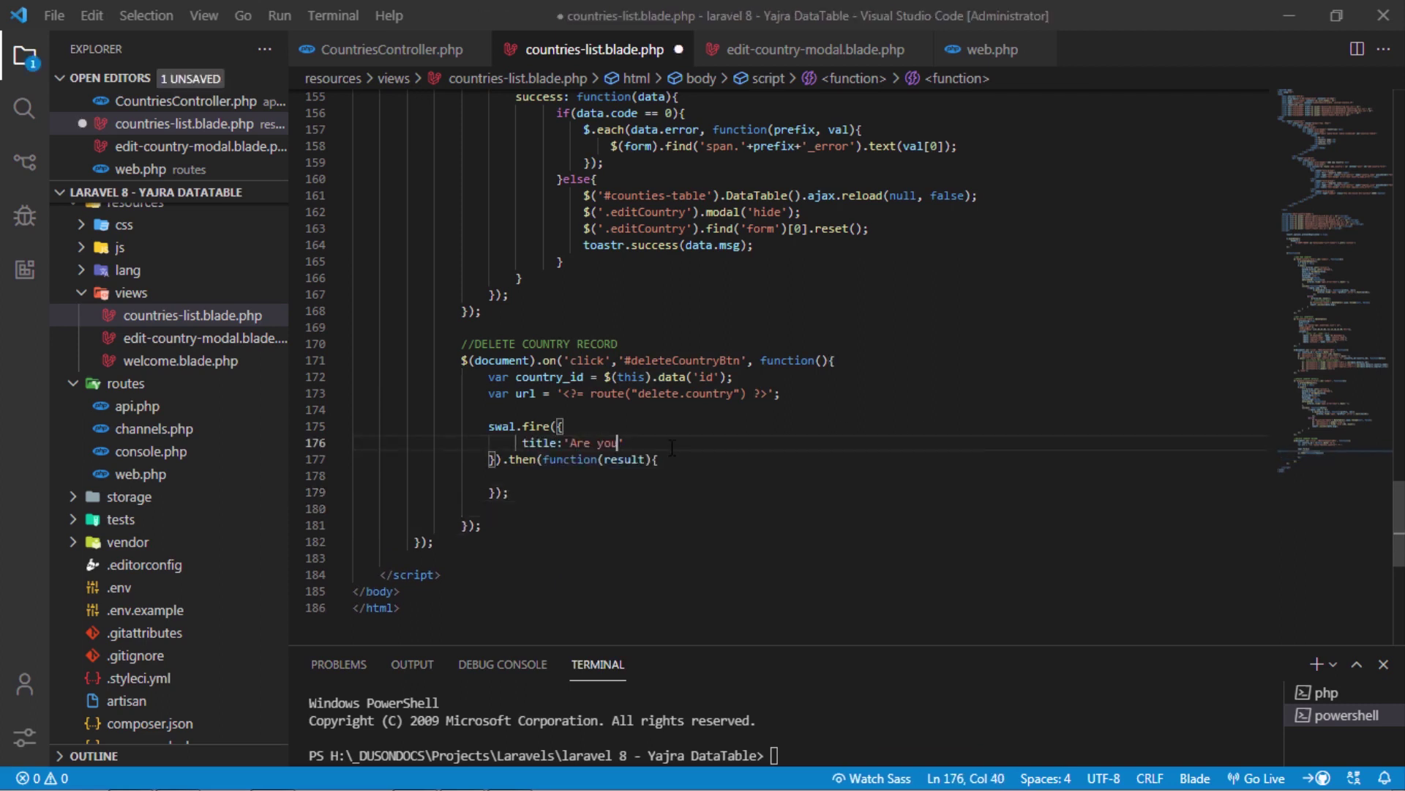
text(,)
- Fill in title, html, cancel/close buttons, Cancel and Yes, Delete labels, colours, width and allowOutsideClick false
key(Return)
text(html)
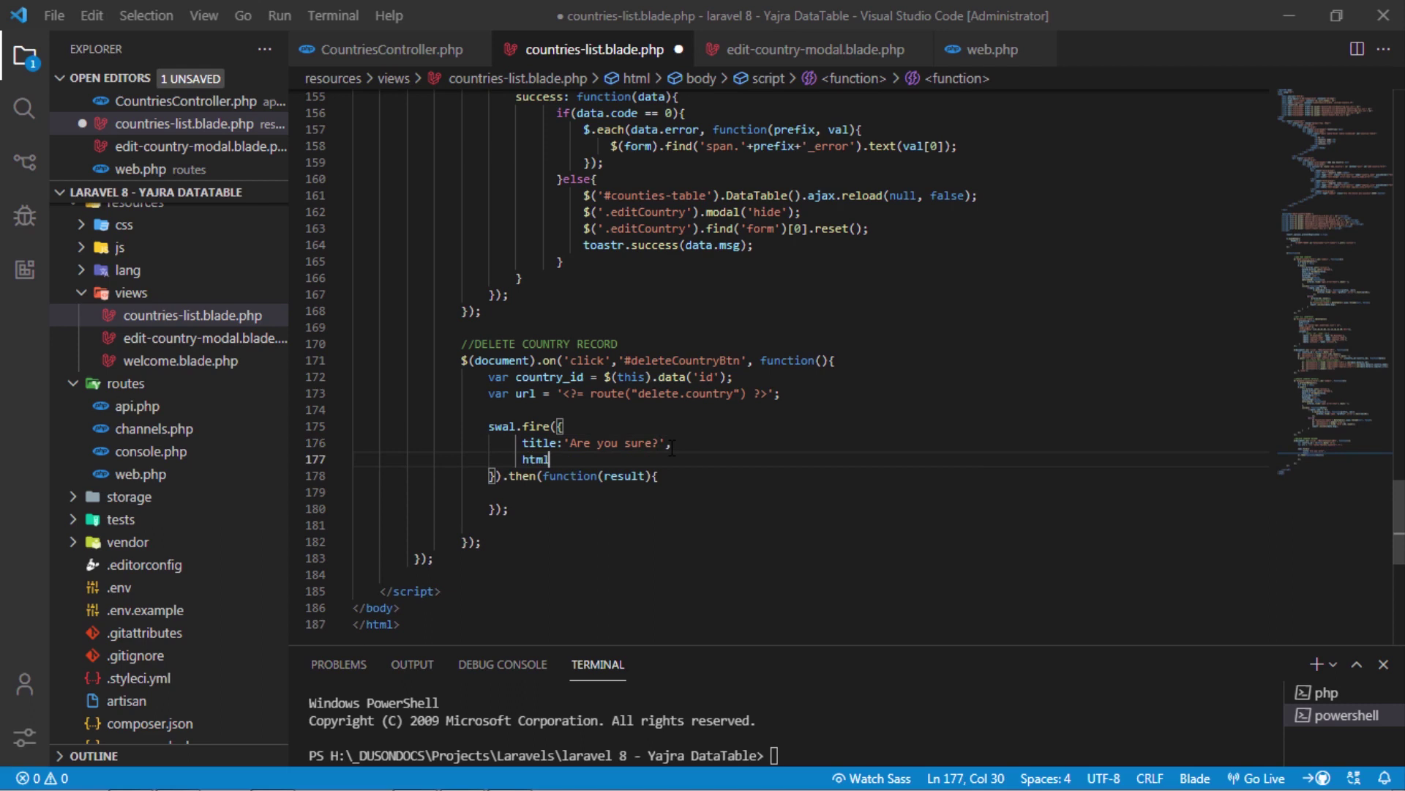
text(:')
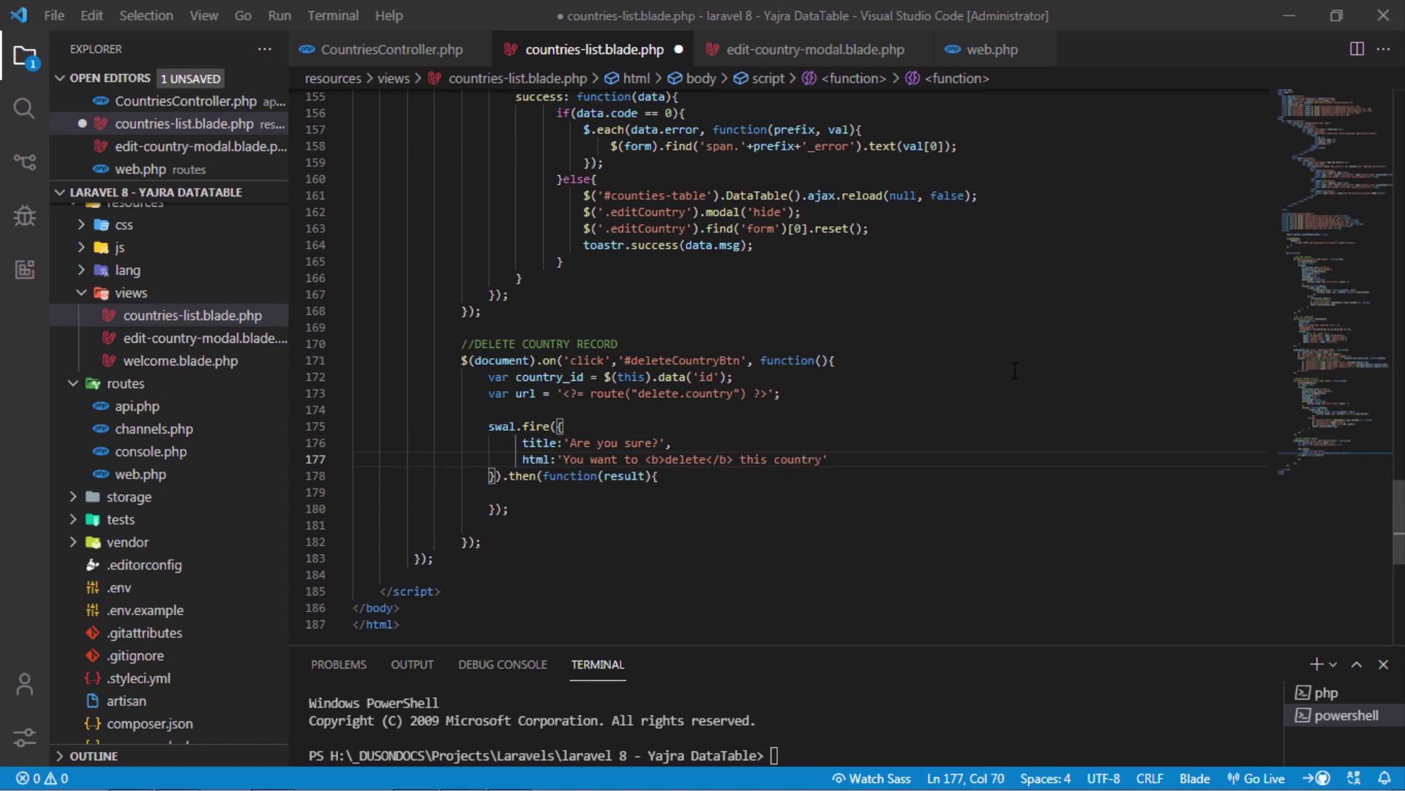
text(,)
key(Return)
text(showCancel)
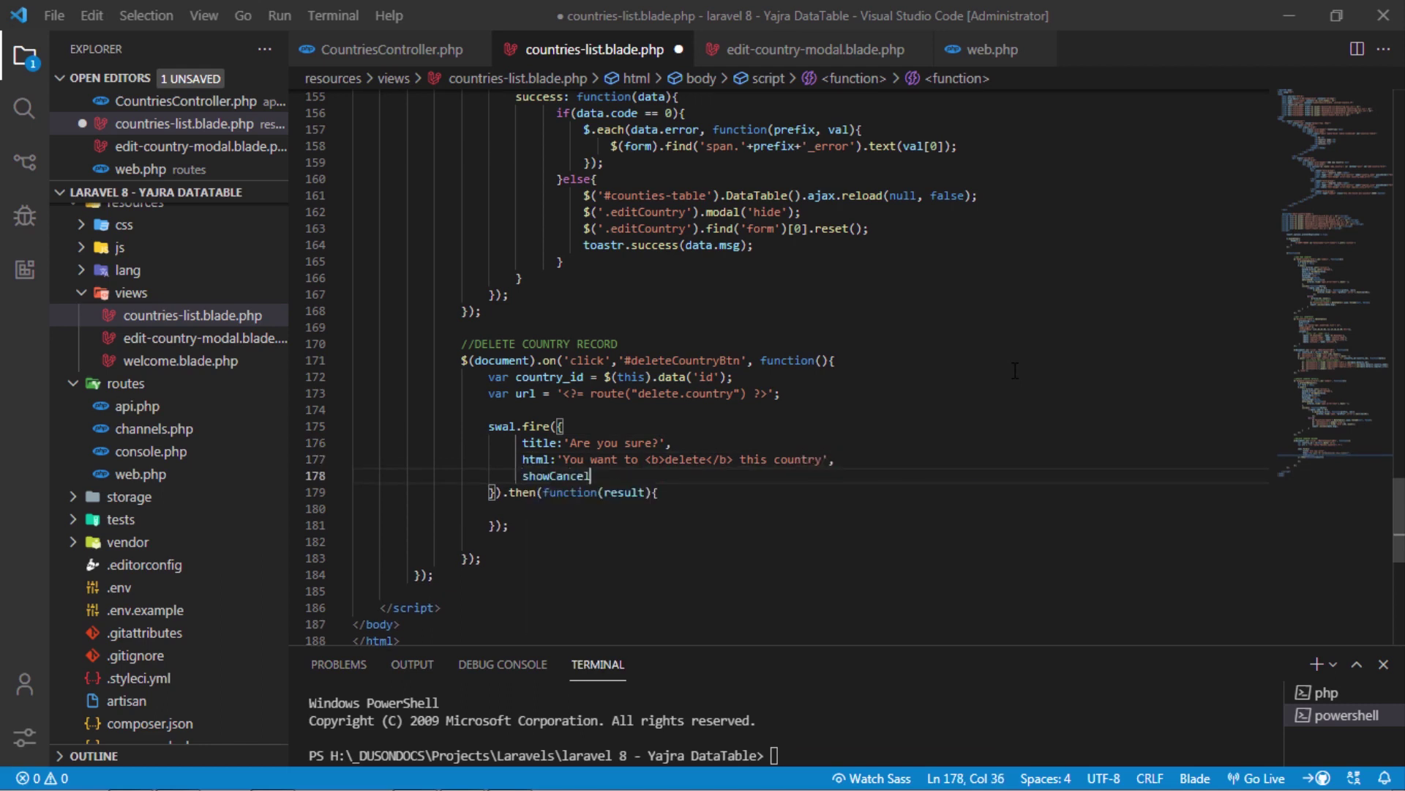
text(Button:true,)
key(Return)
text(s)
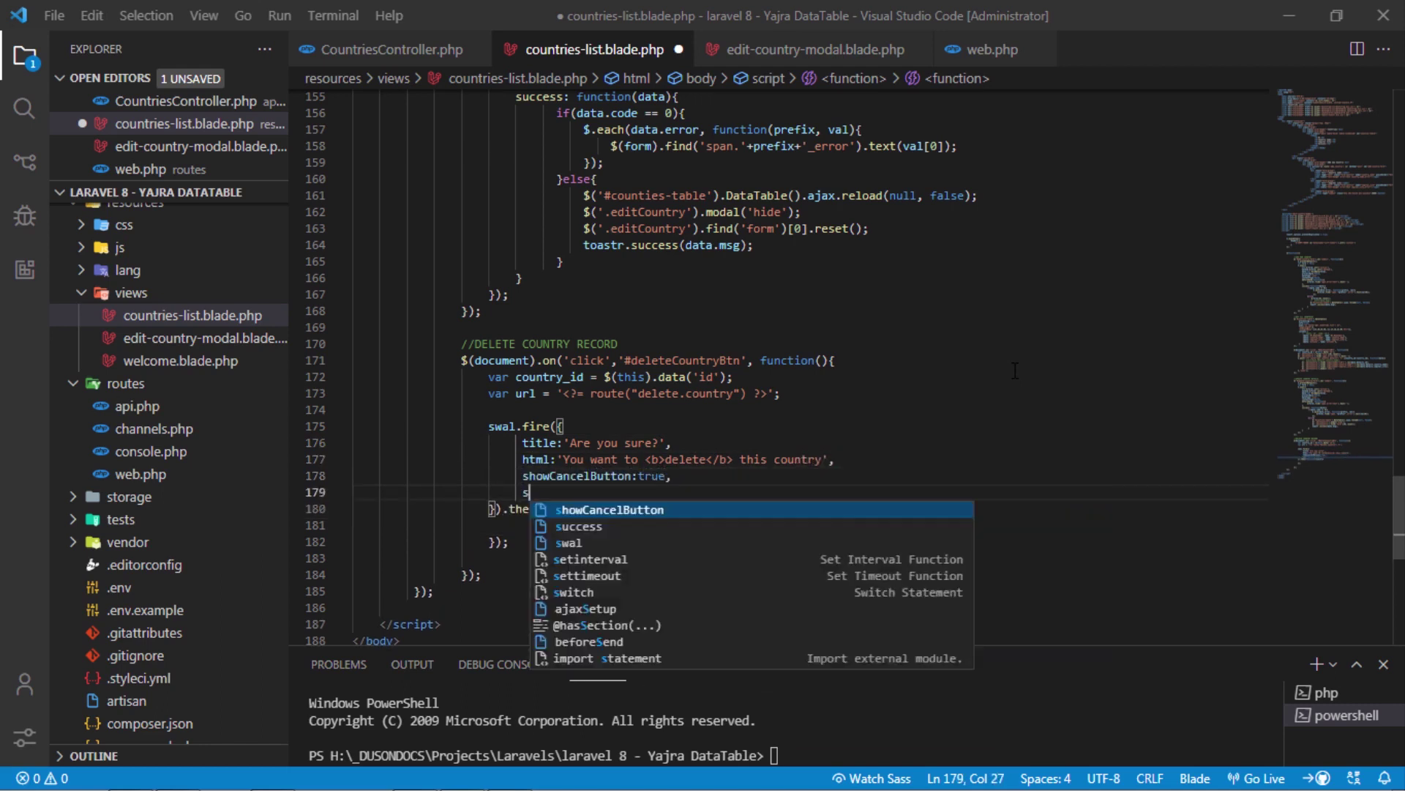
text(howCloseButton:)
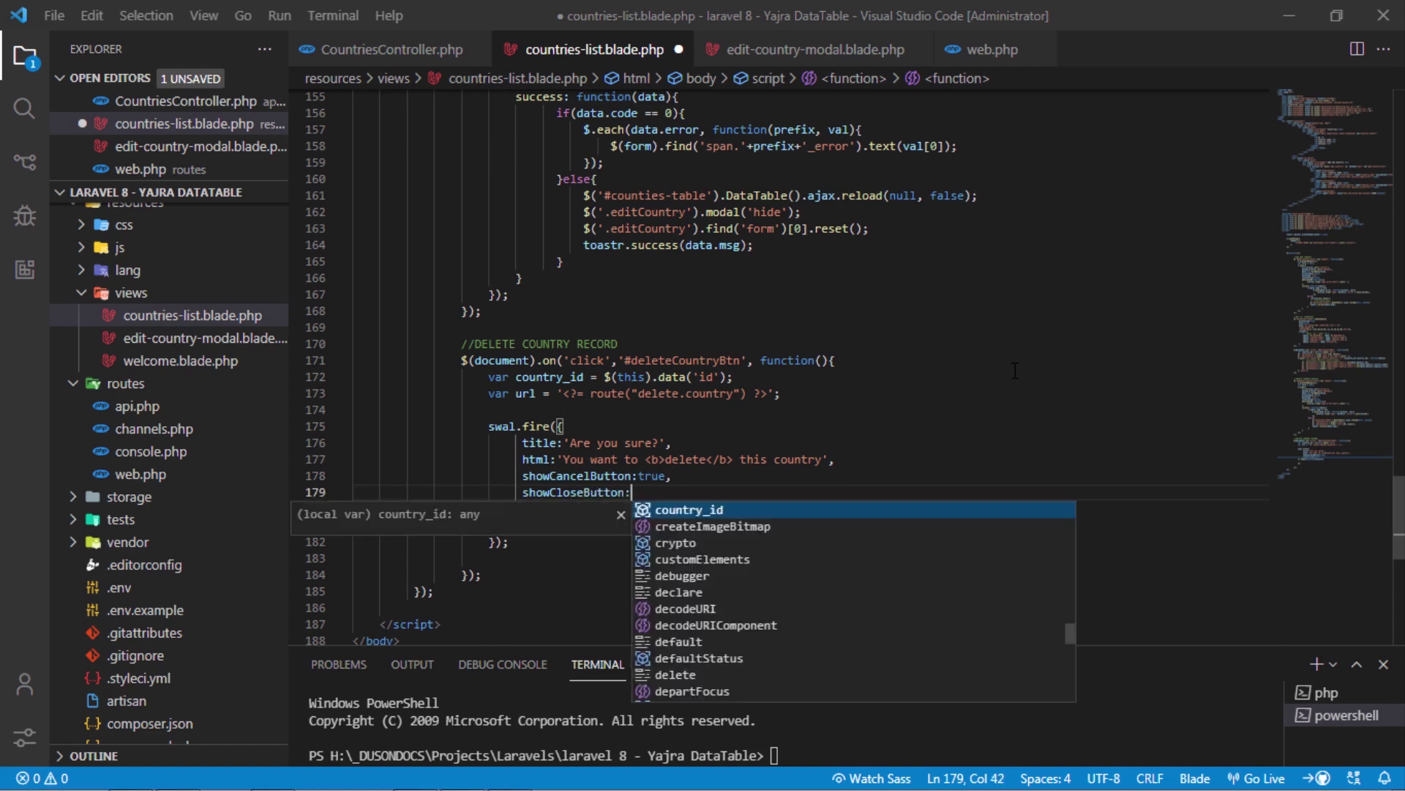
text(true,)
key(Return)
text(cancelBut)
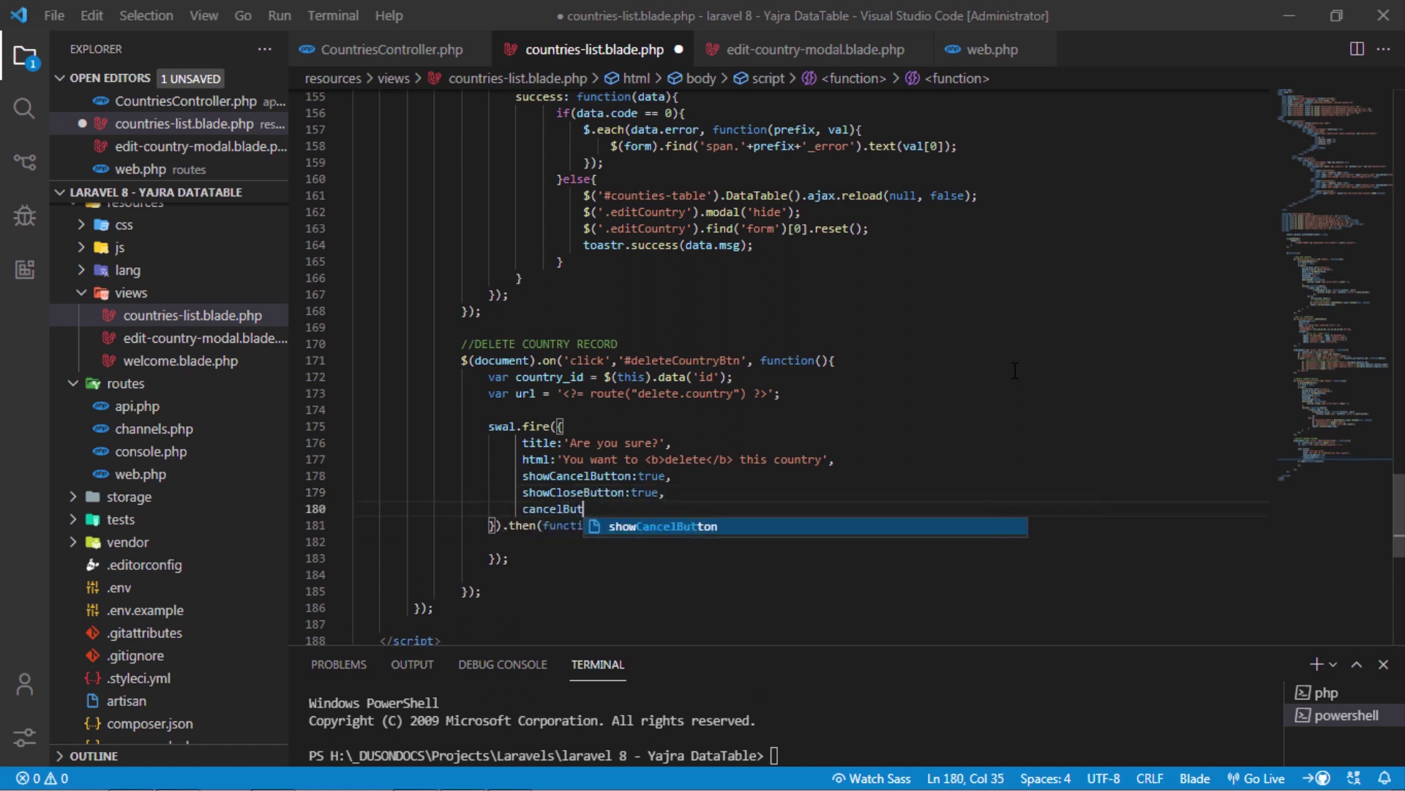
text(tonText:'Cancel')
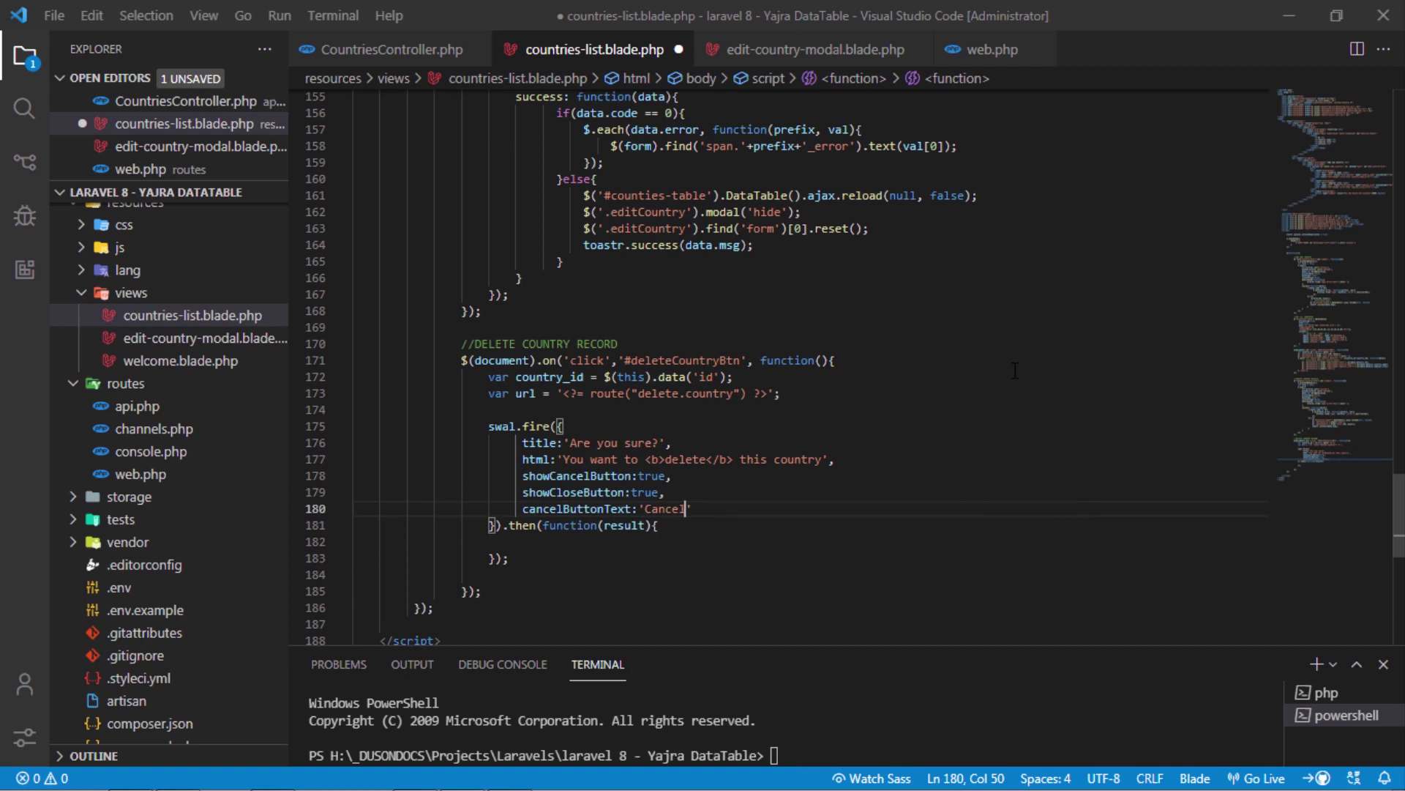
text(,)
key(Return)
text(confirmB)
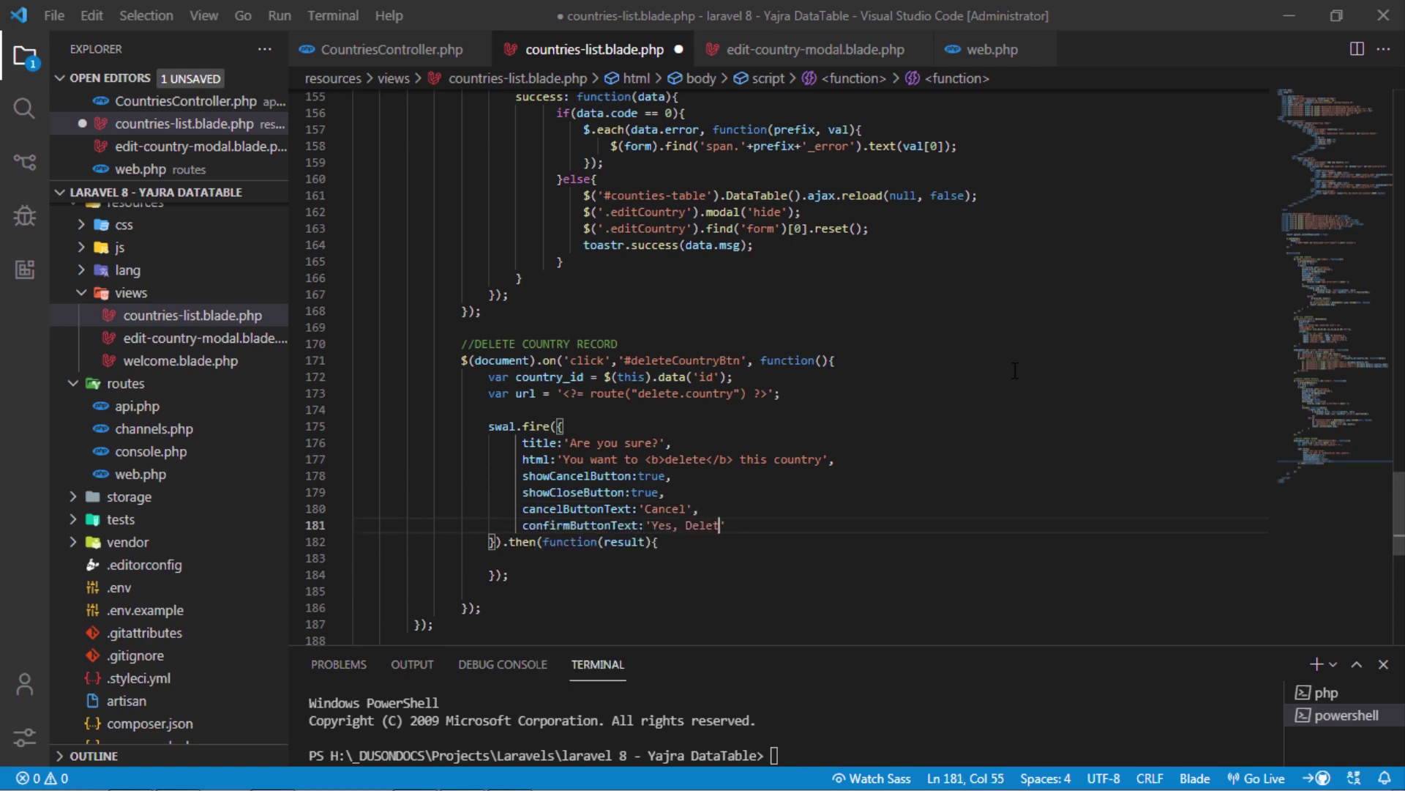
text(,)
key(Return)
text(cancelButto)
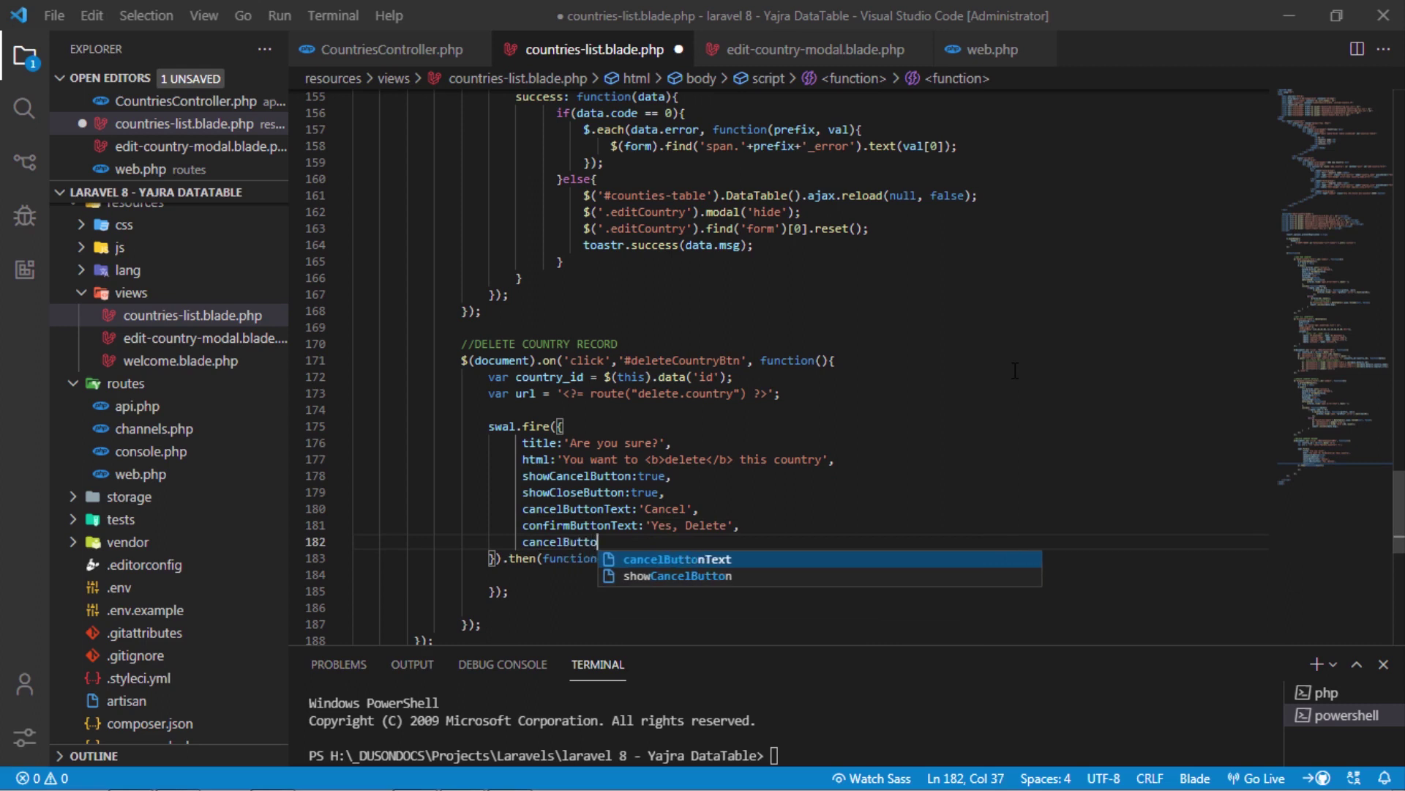
text(nColor:'#d33'#c)
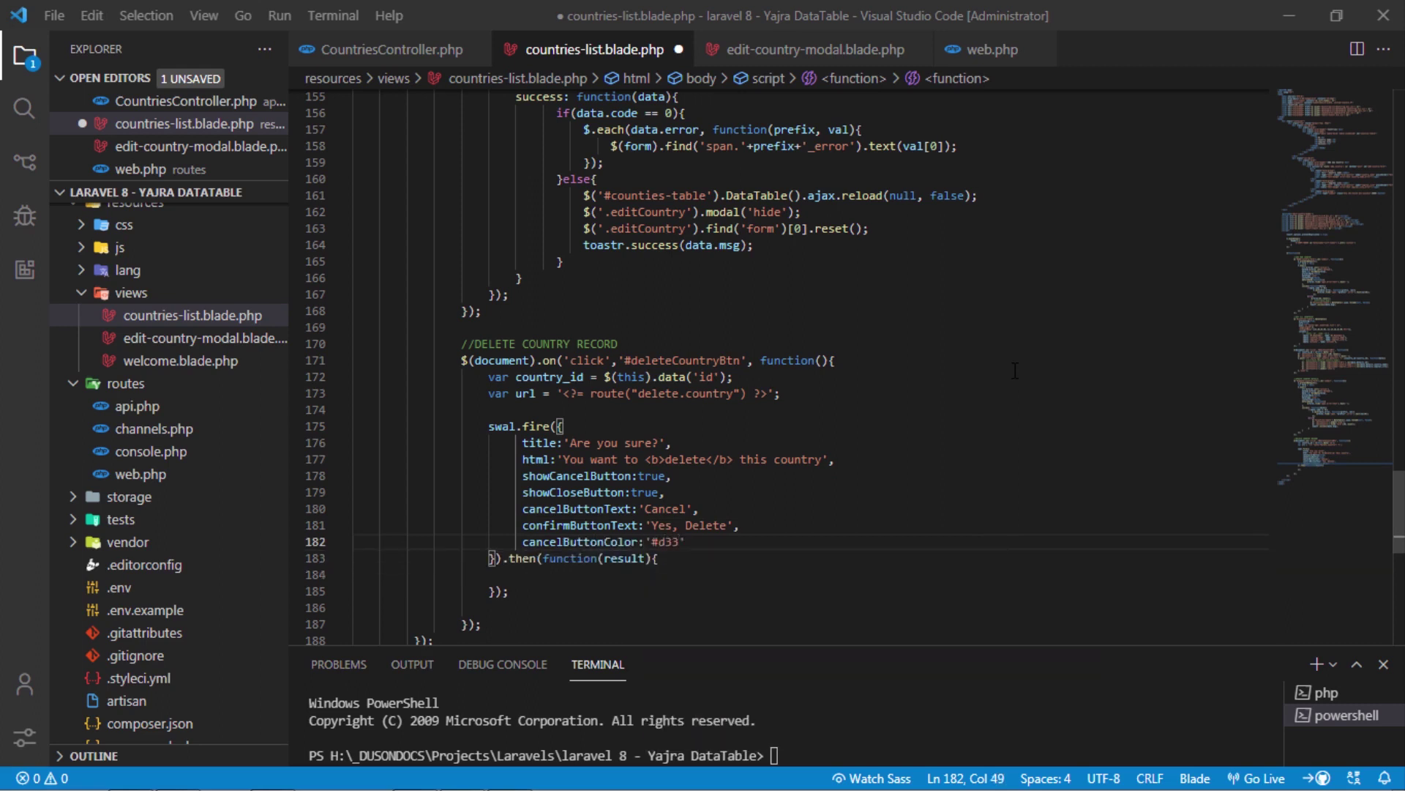
text(,)
key(Return)
text(confirmButton)
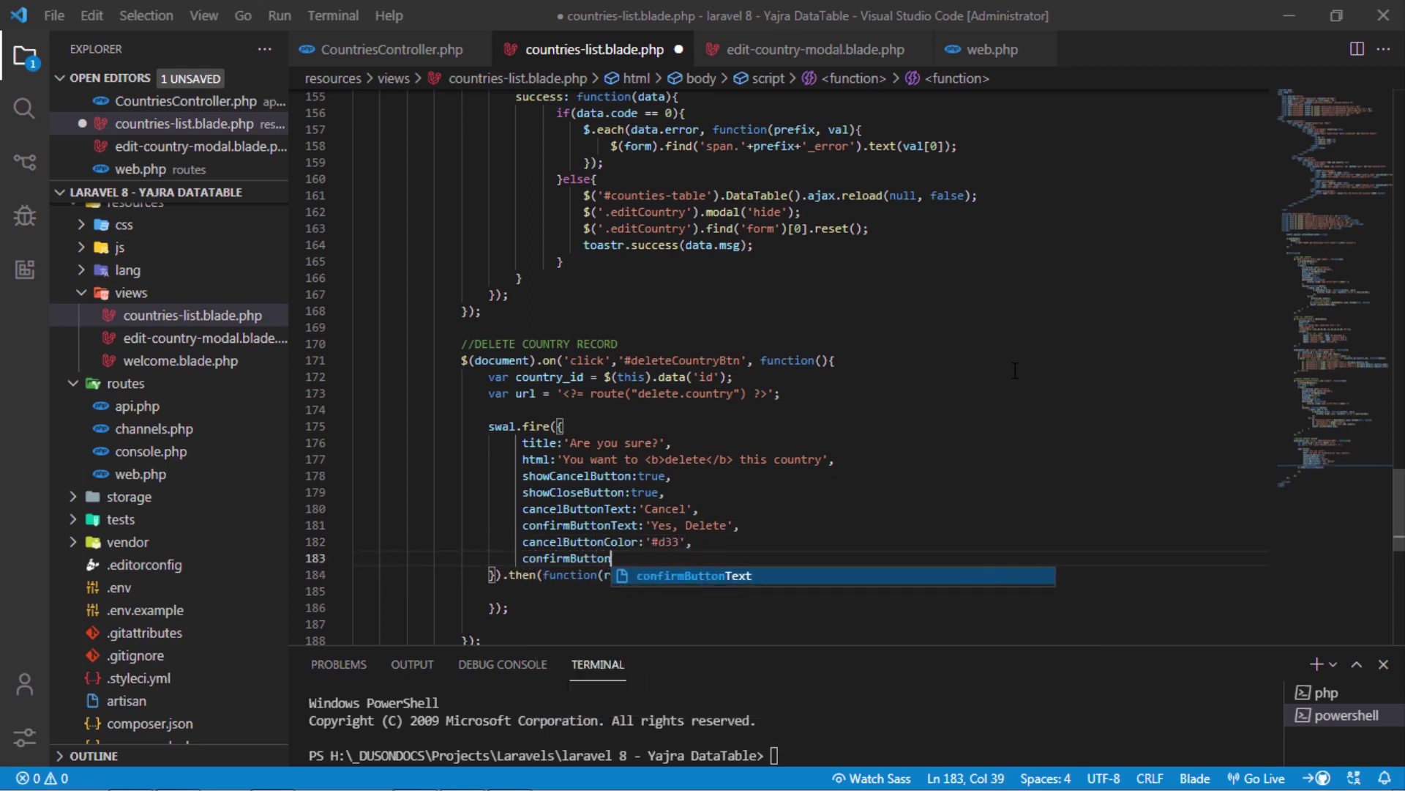
text(Color:'#556ee6)
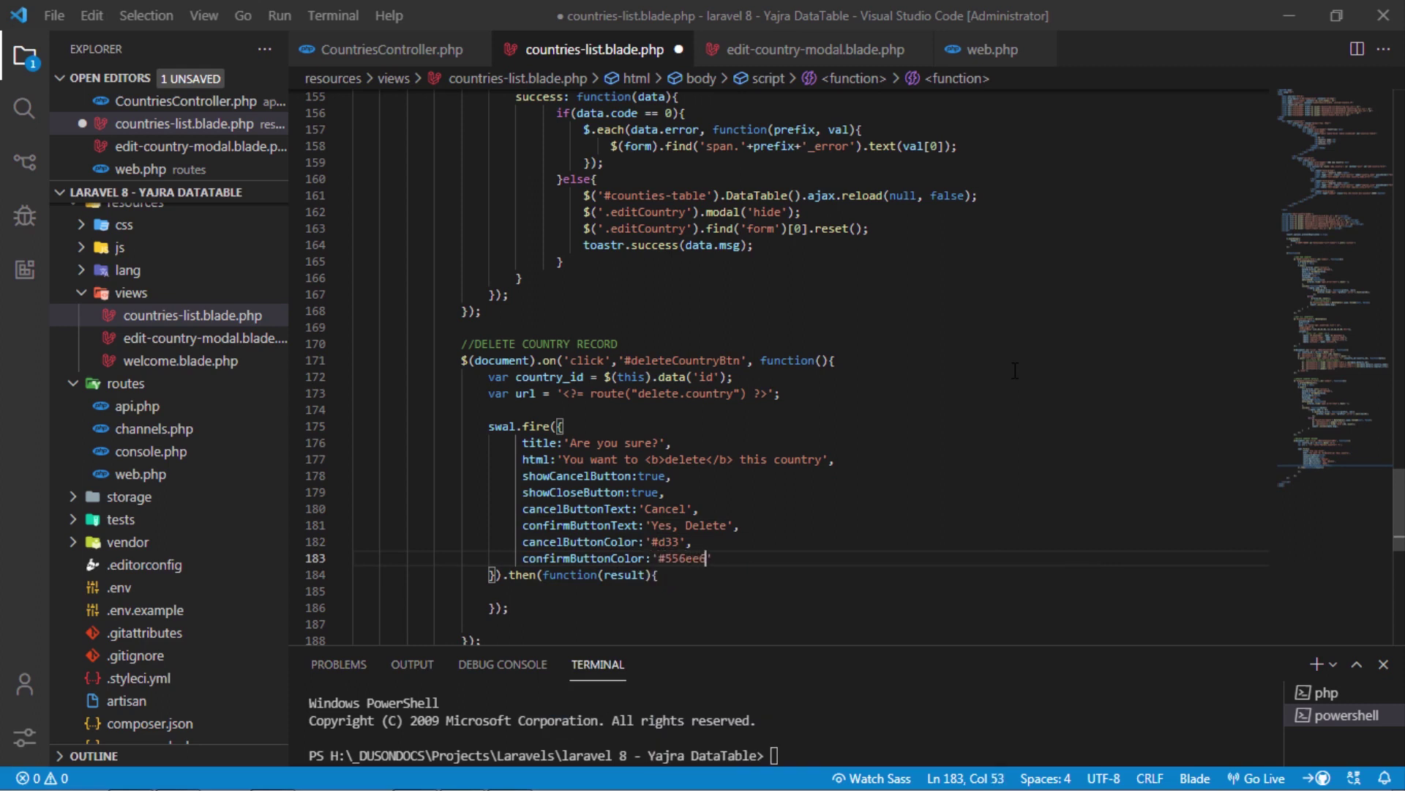
text(',)
key(Return)
text(width:300,)
key(Return)
text(allowOutsideClick:f)
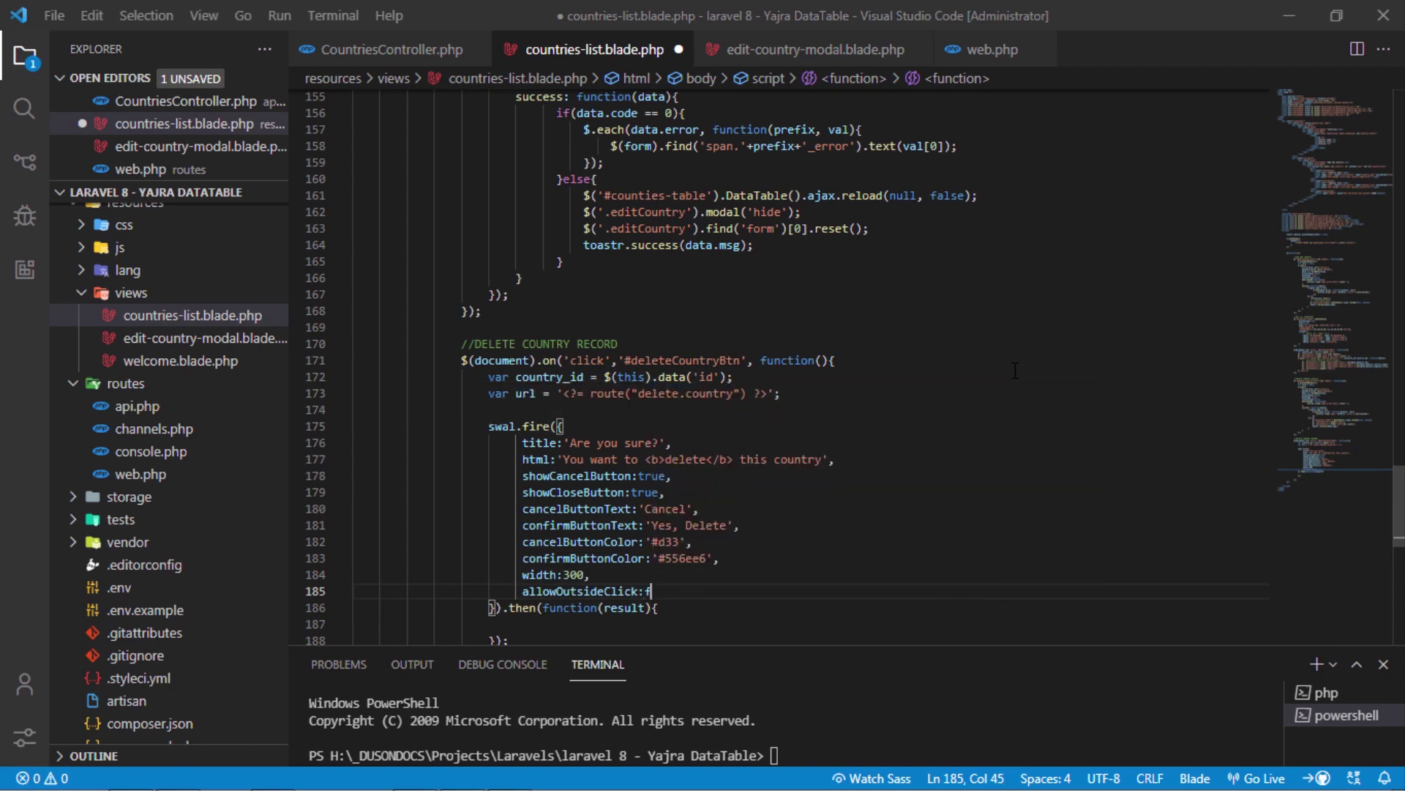
text(alse)
- Inside the confirmed result callback, $.post the country_id to the delete url
key(ctrl+s)
click(1019, 524)
scroll(1019, 521, down, 5)
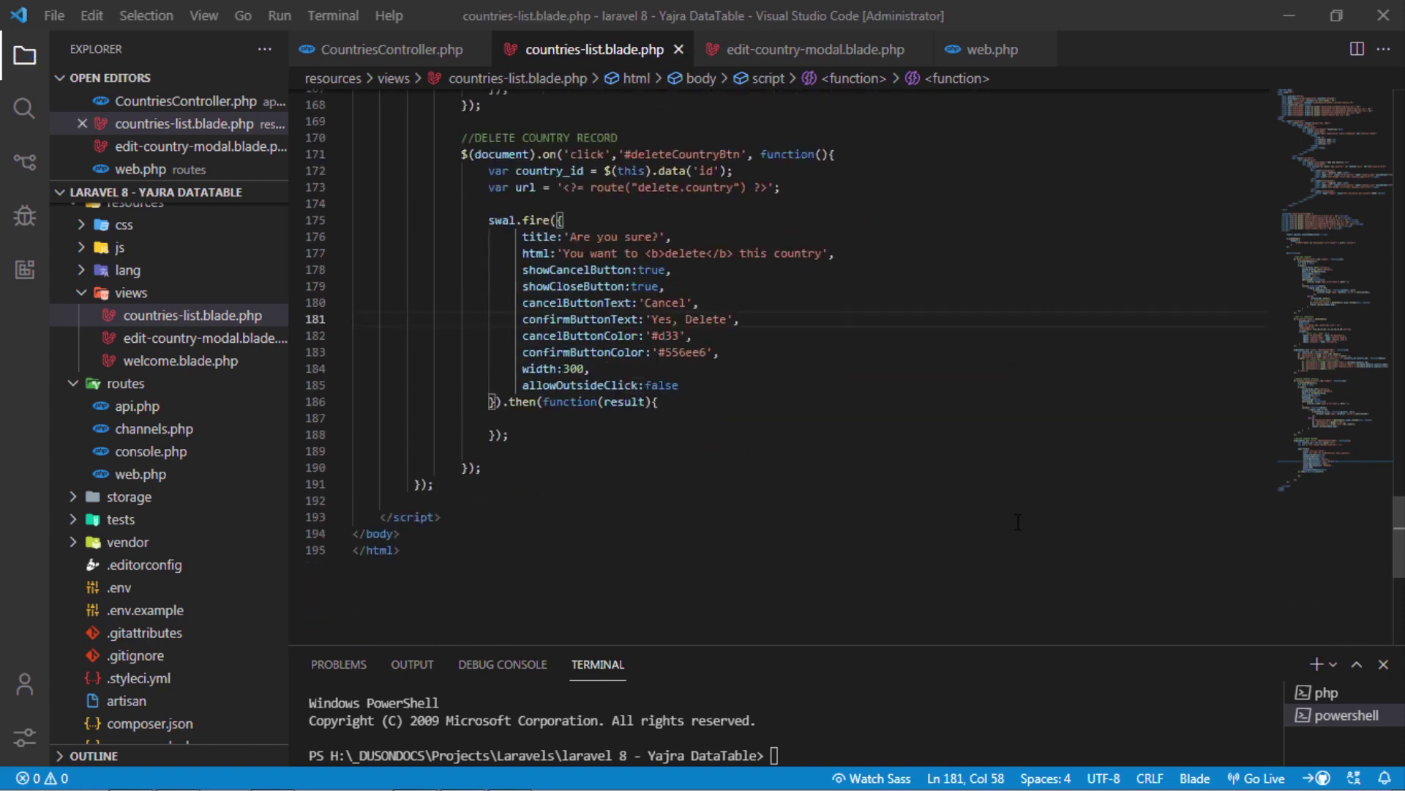
click(769, 365)
text(if(result))
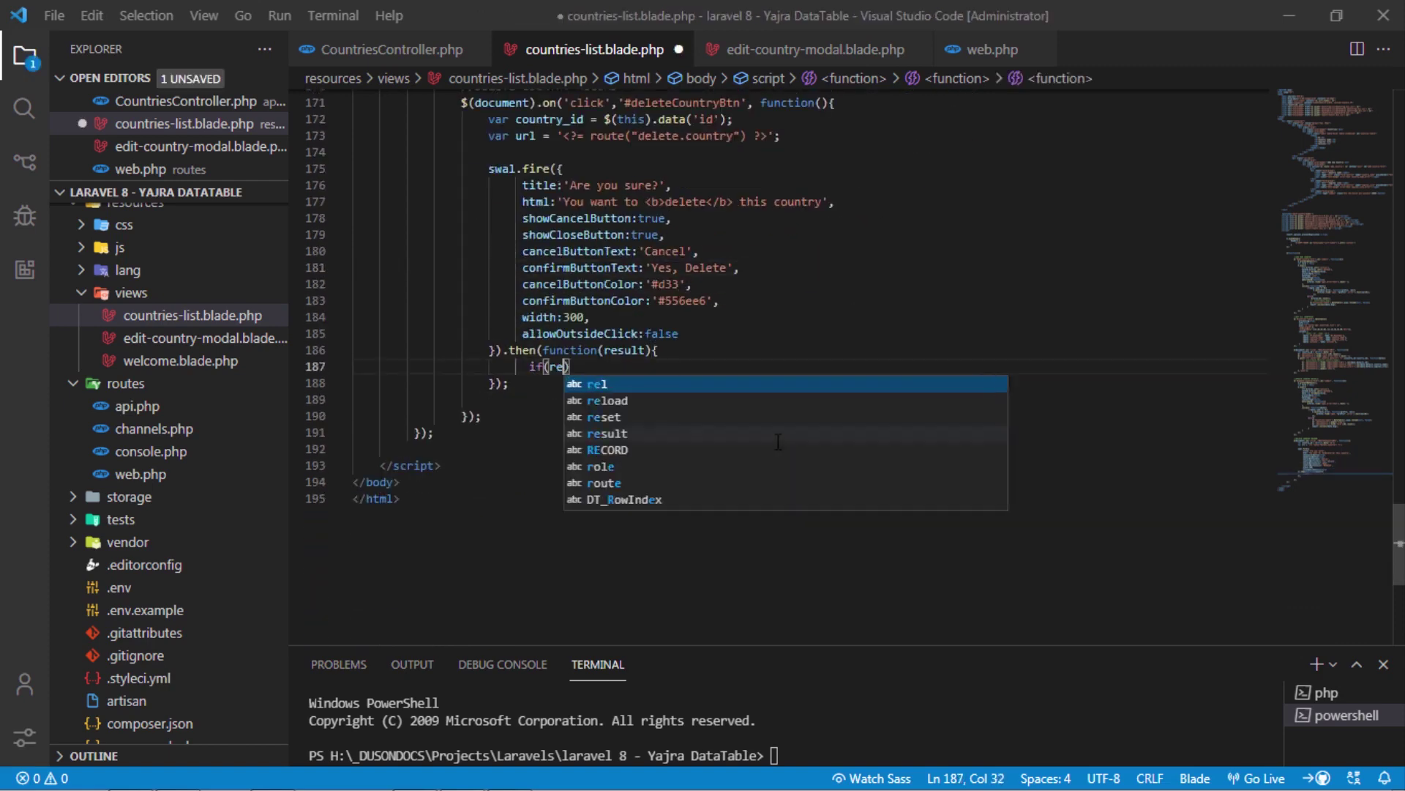
text(.value)
key(Return)
text($.p)
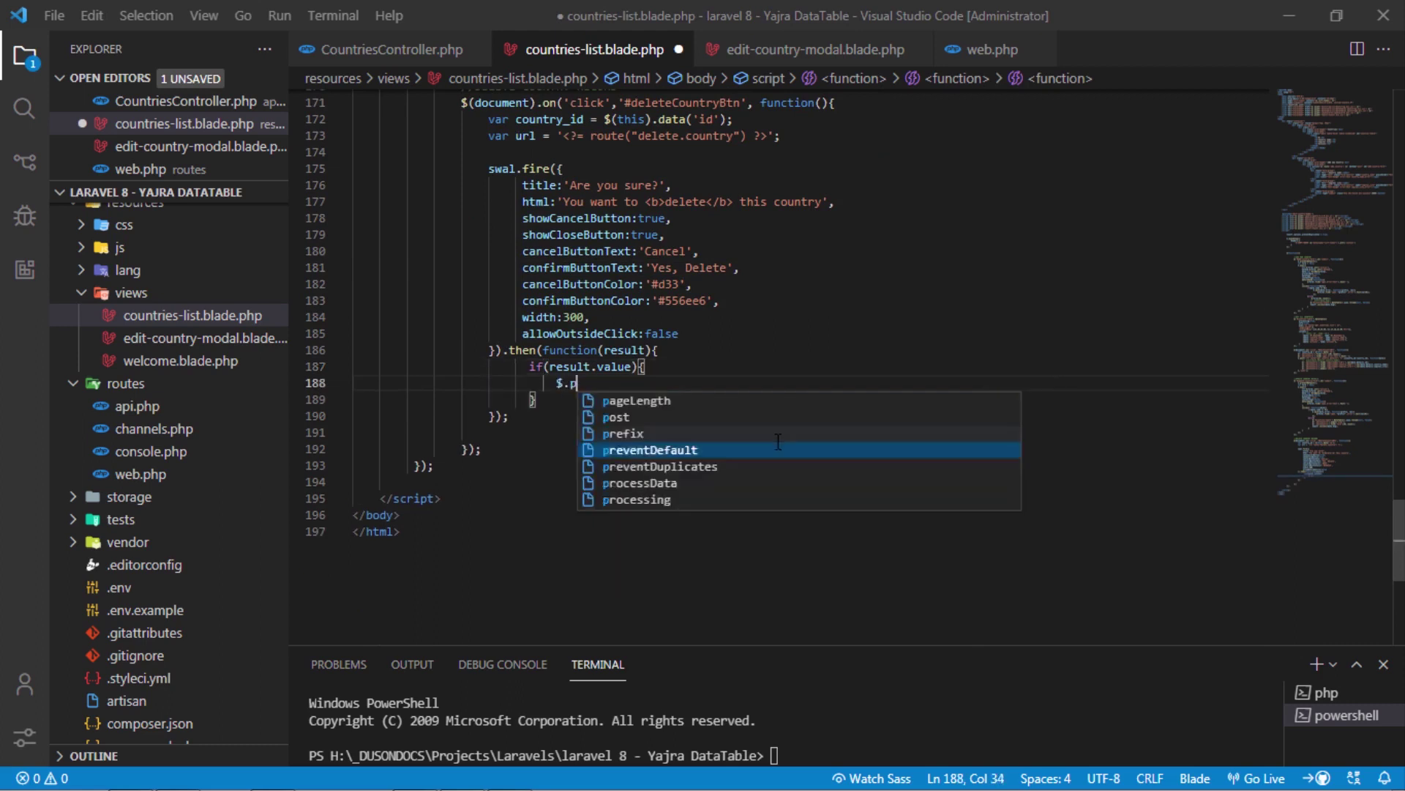
text(ost(url,{cou)
key(Tab)
text(:country_id})
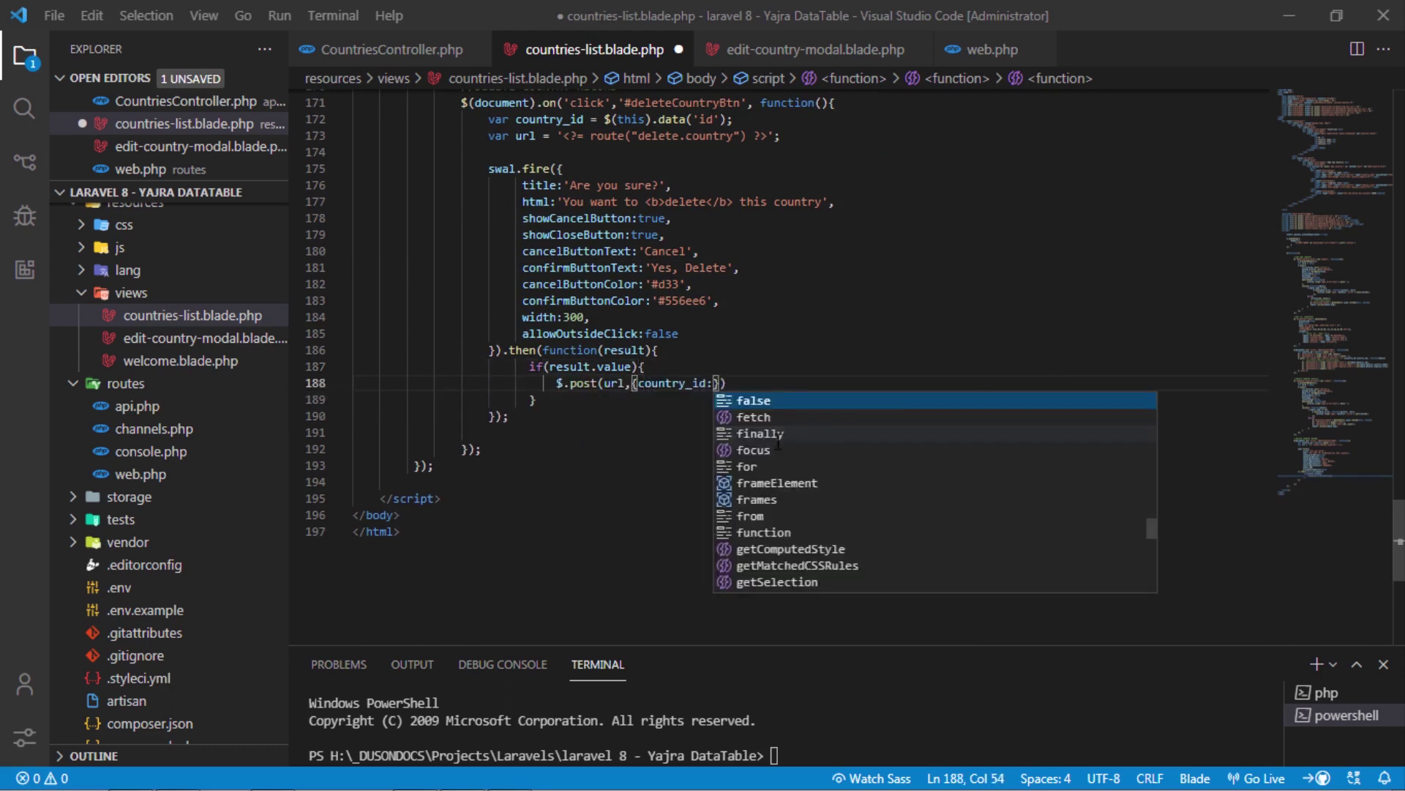
text(, function)
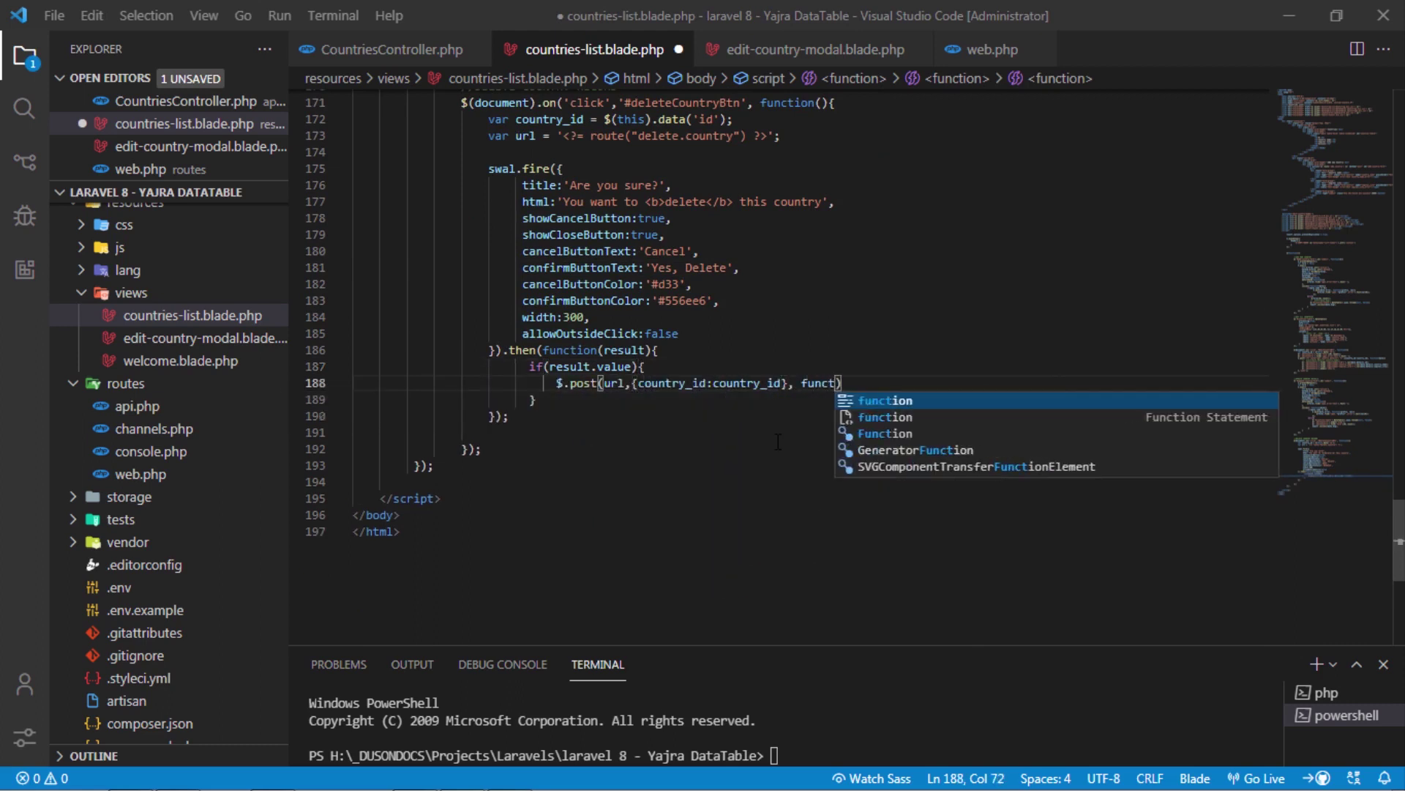
text((data))
text({)
key(Return)
key(Down)
text(,)
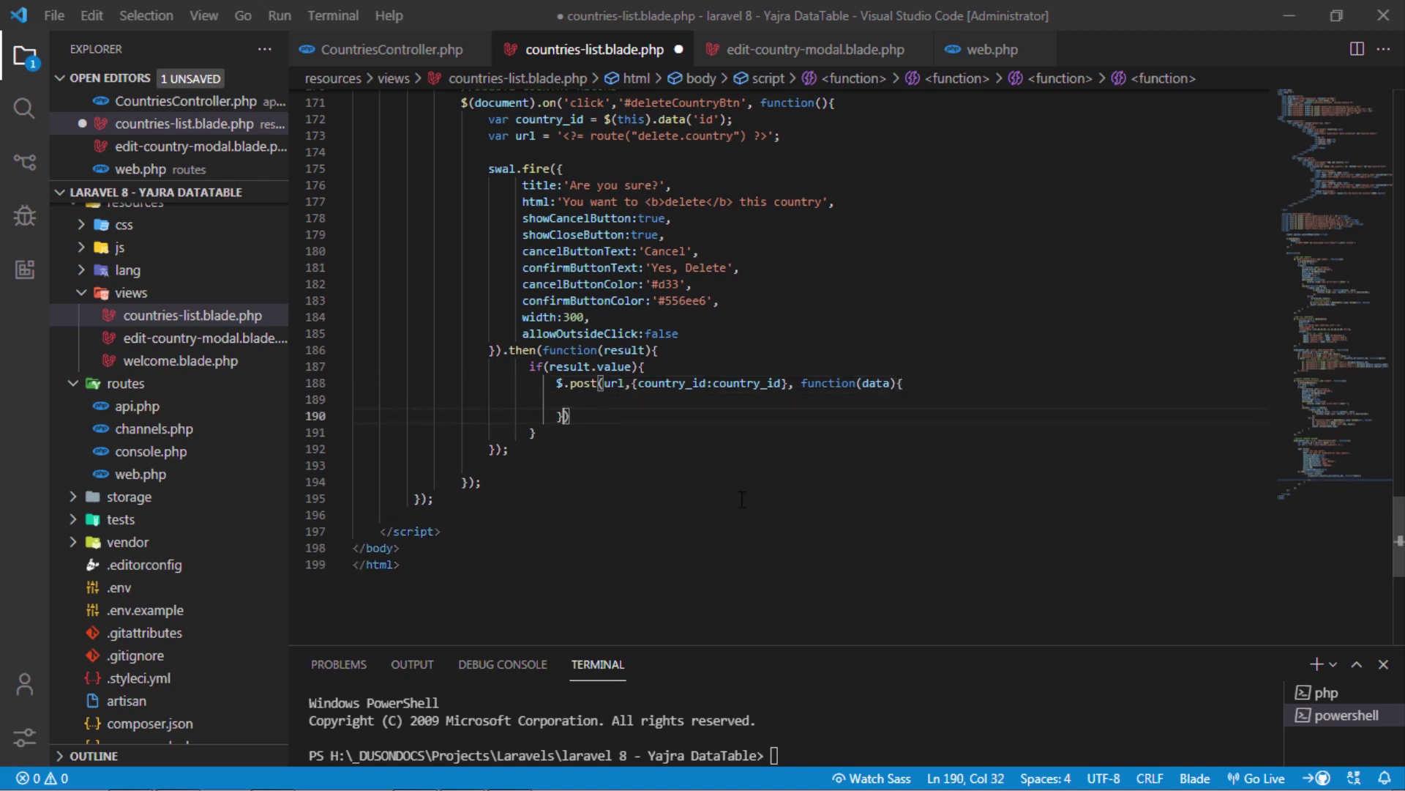
text('json');)
key(Up)
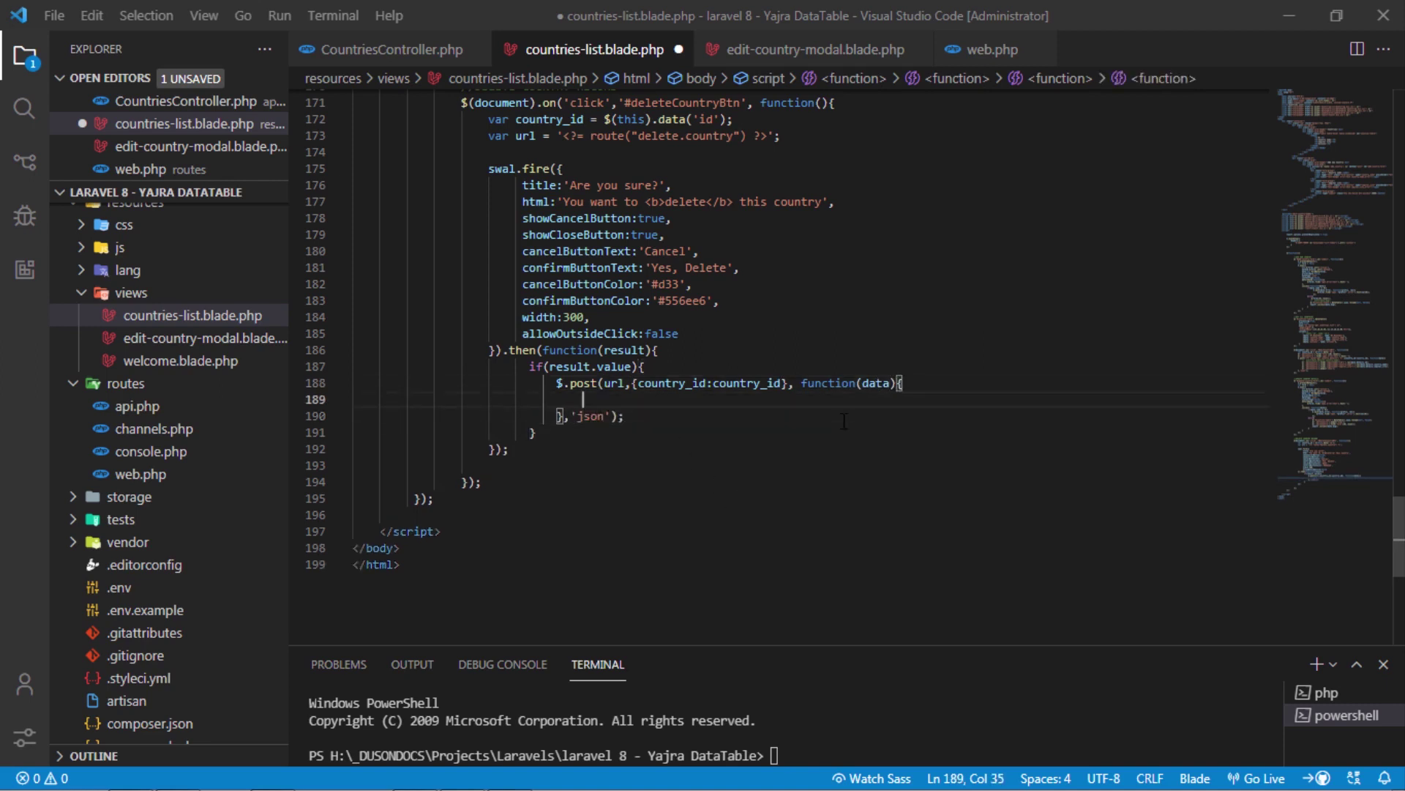
text(if(data.code ==)
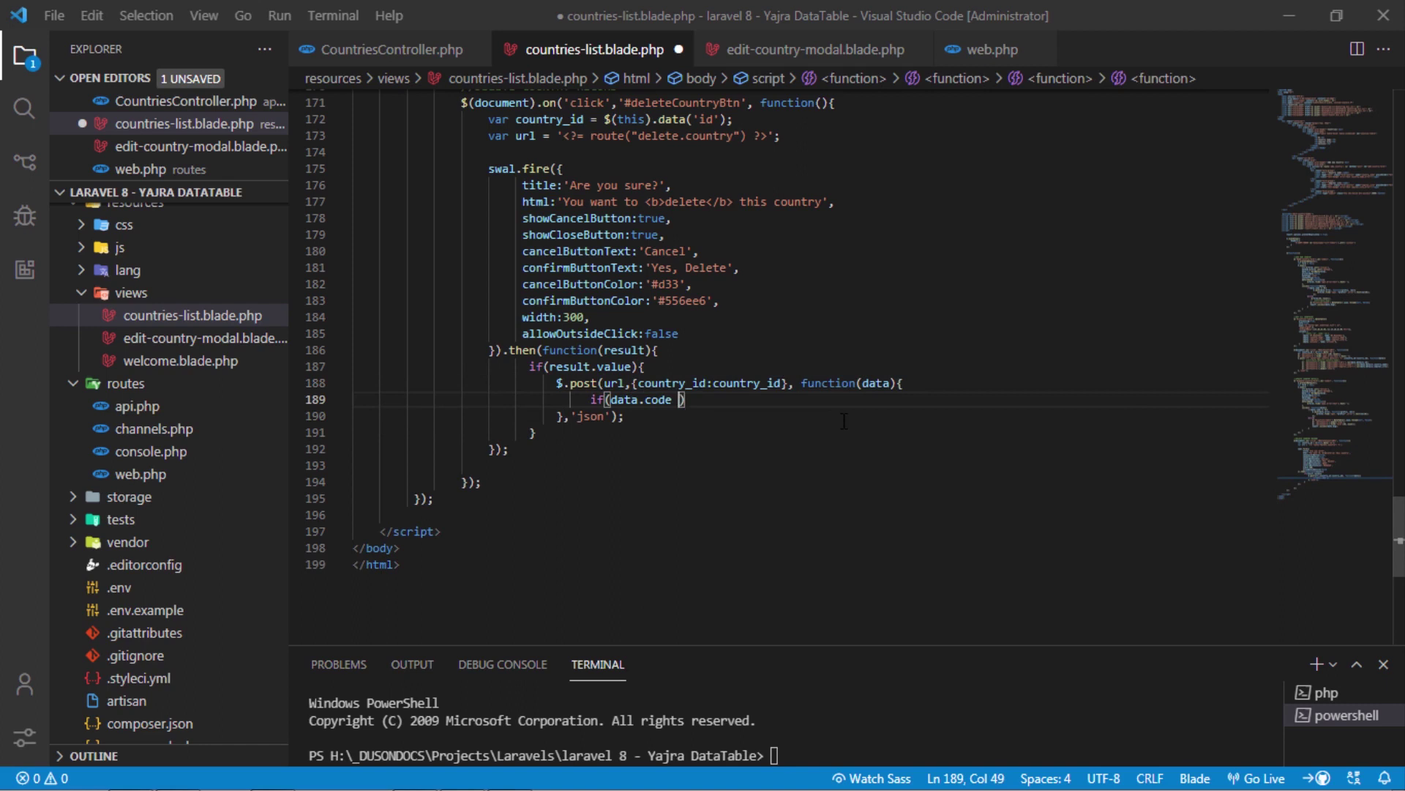
text( 1)
- Show a toastr success message on success, otherwise a toastr error, and save
key(Return)
text(toastr)
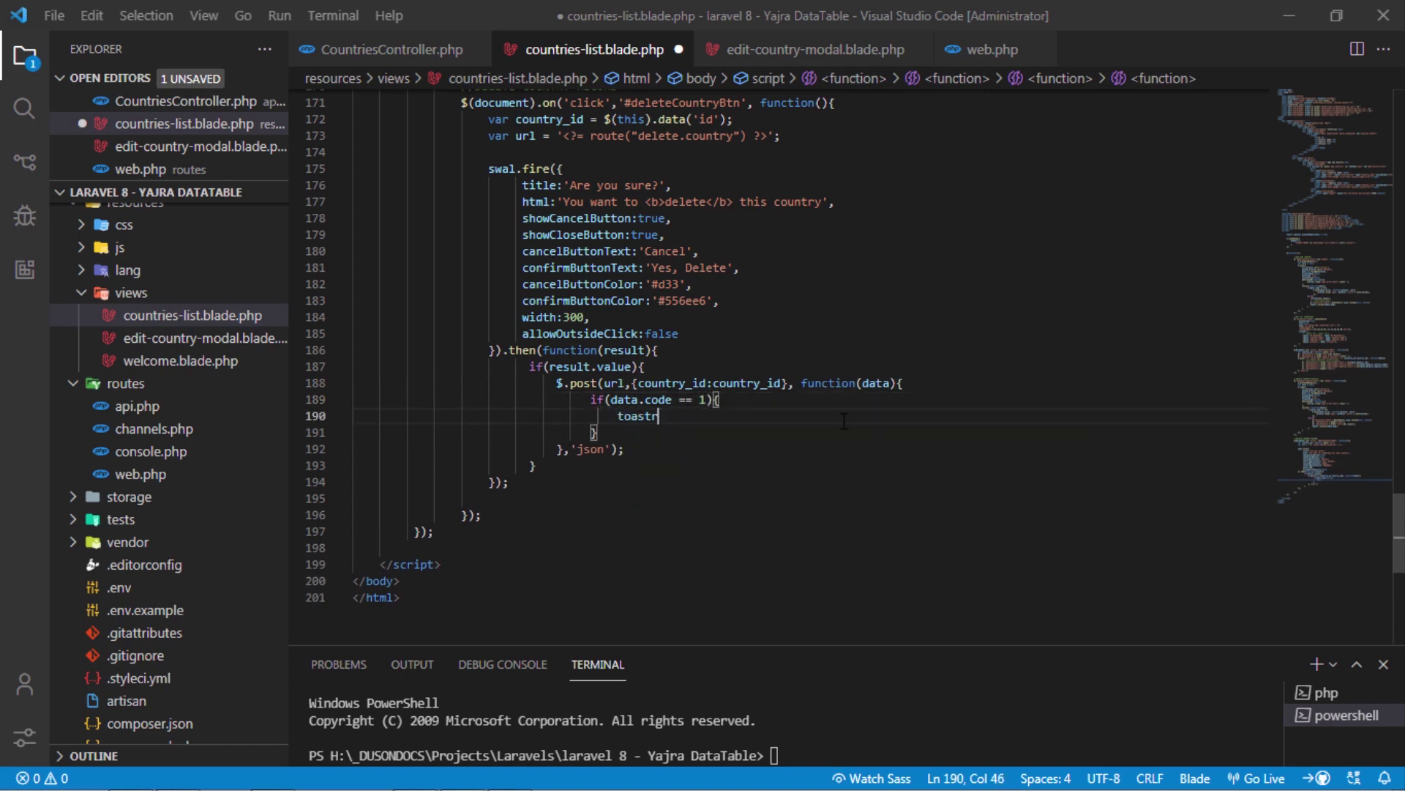
text(.success(data.msg)
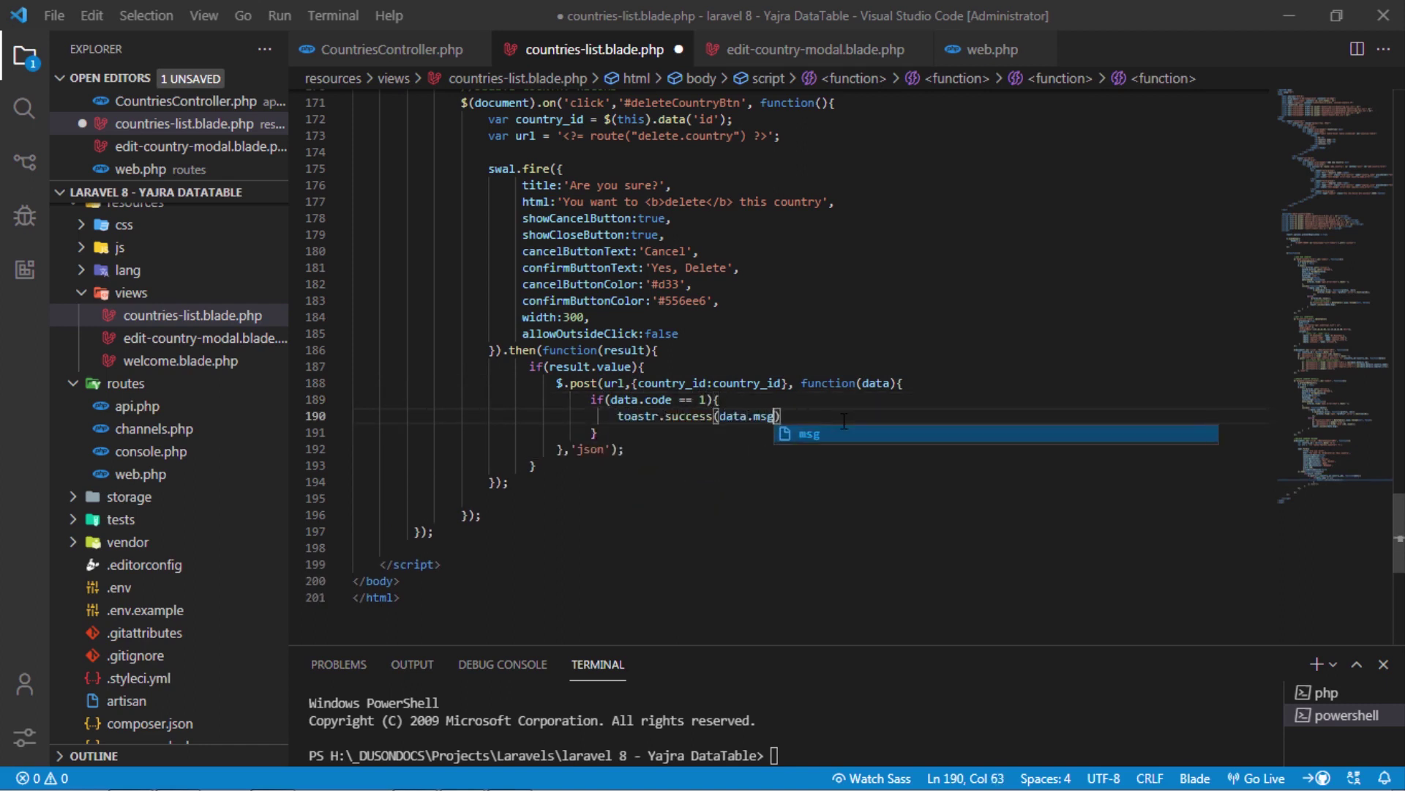
text();)
key(ctrl+s)
key(Down)
text(else{)
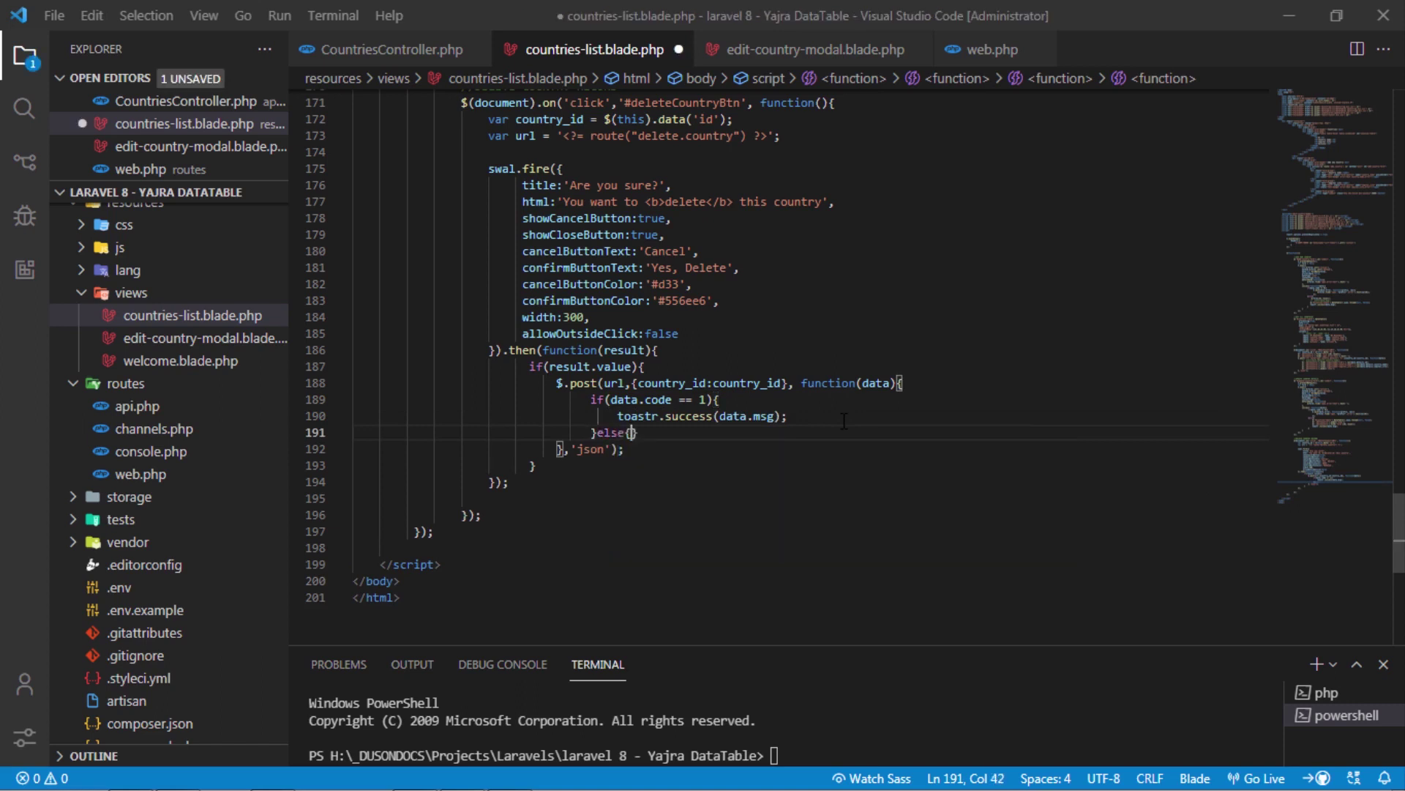
key(Return)
text(toastr.error()
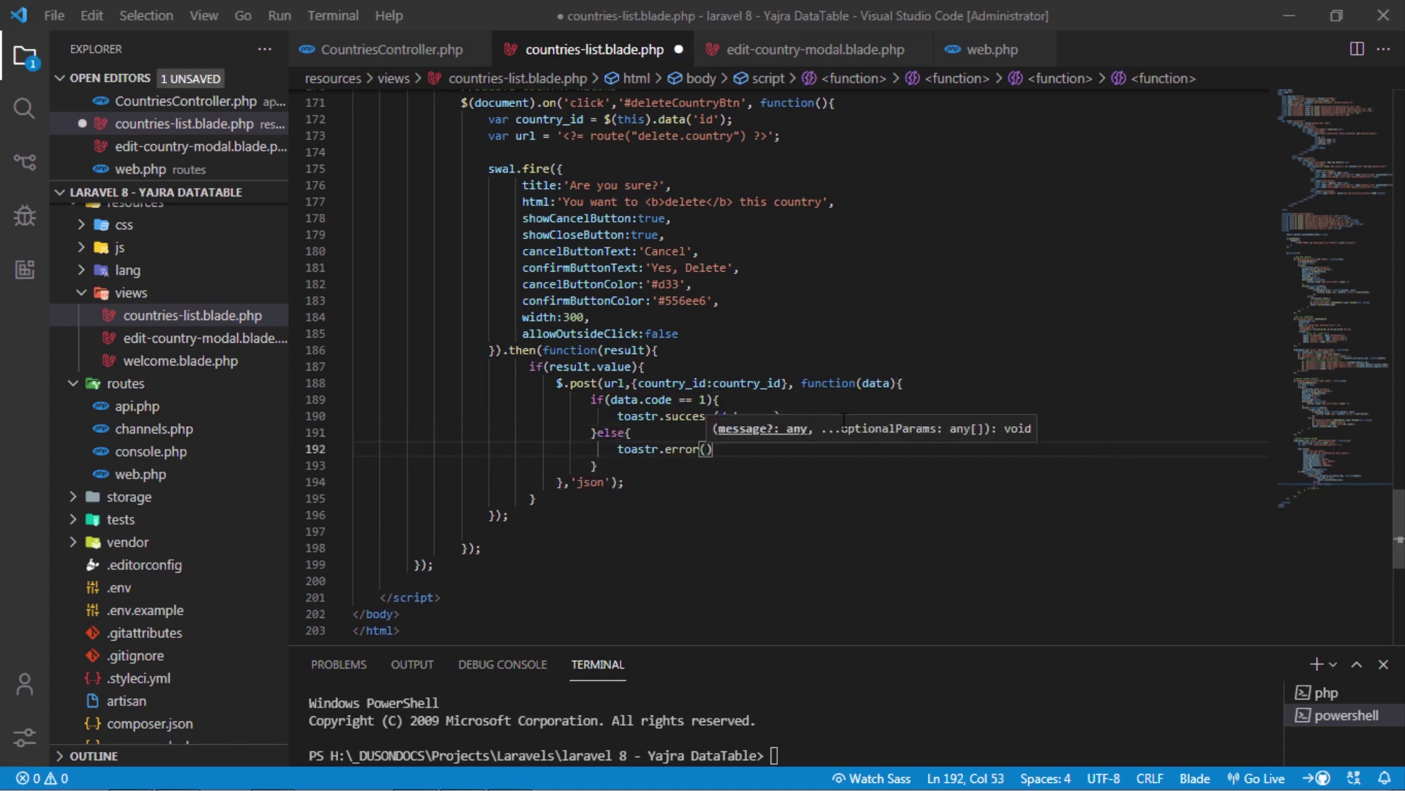
text(data.msg);)
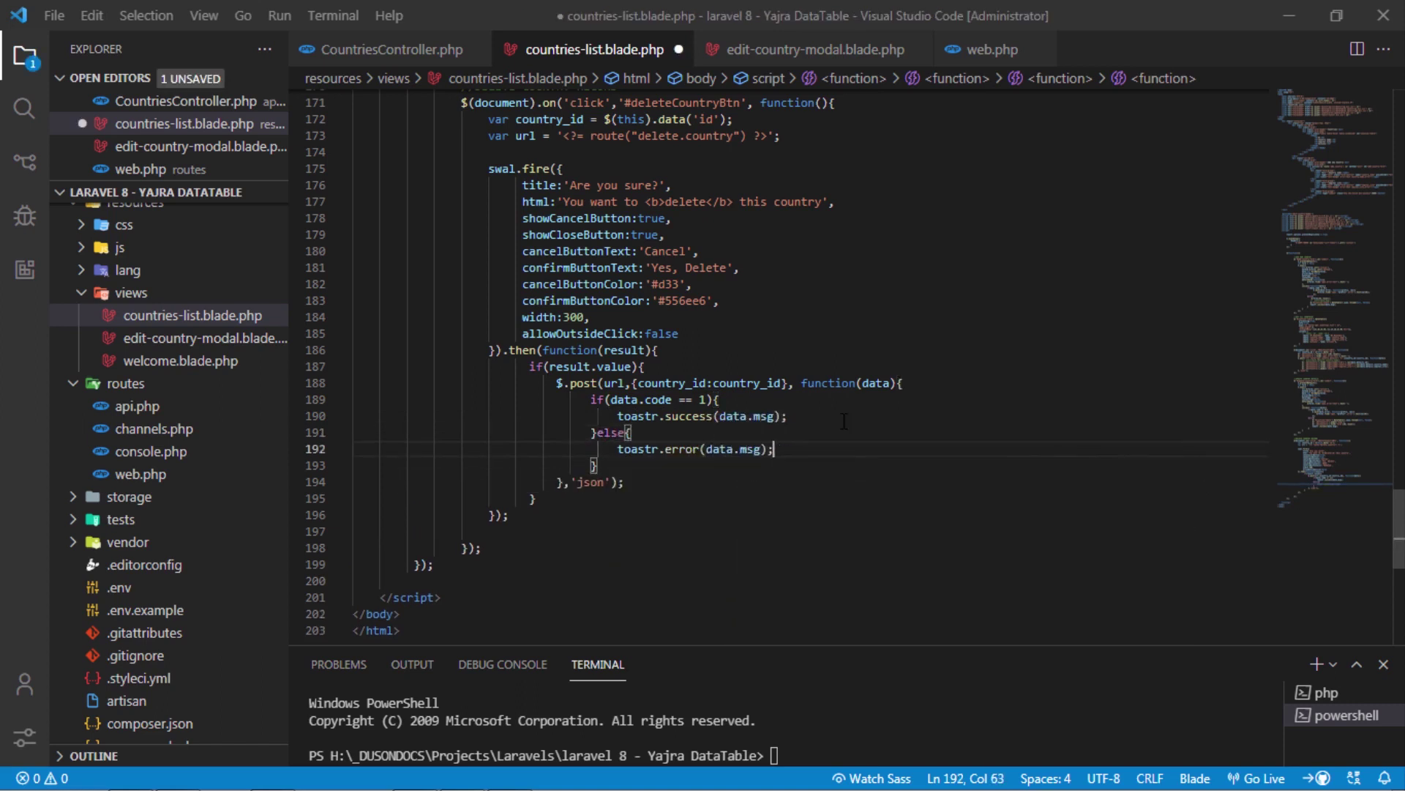
key(ctrl+s)
scroll(844, 421, up, 1)
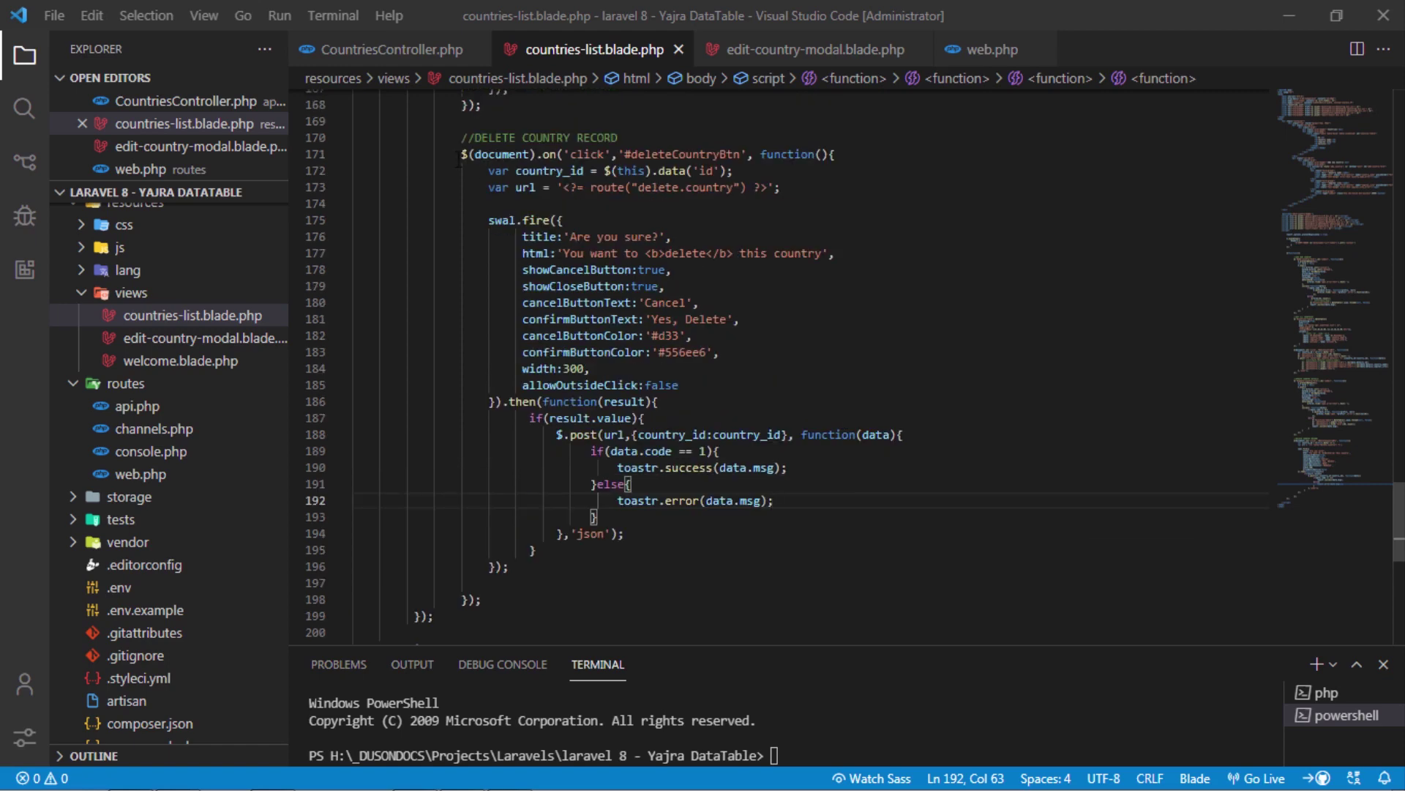
- Copy the deleteCountry method name from web.php into CountriesController.php
drag(461, 154, 784, 608)
click(842, 546)
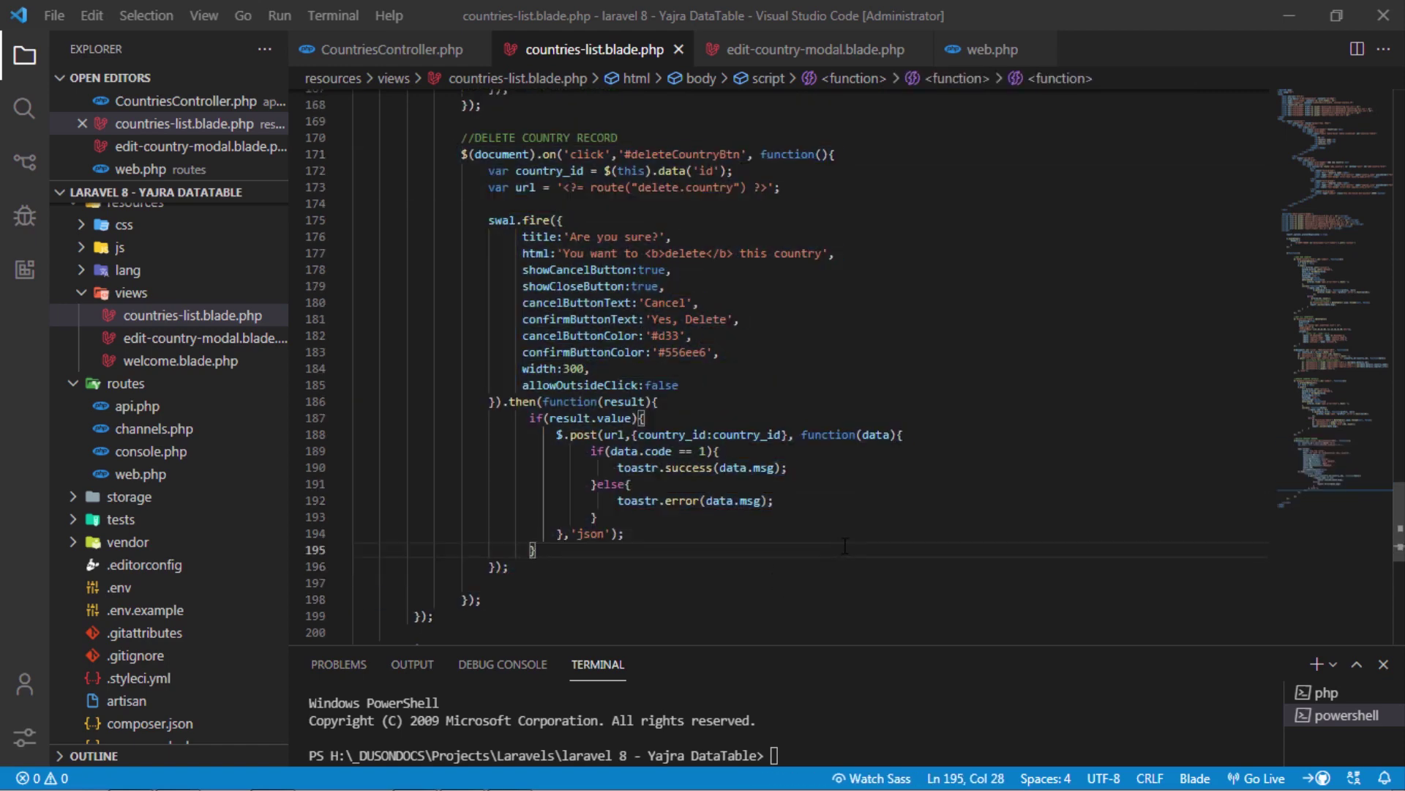
click(981, 51)
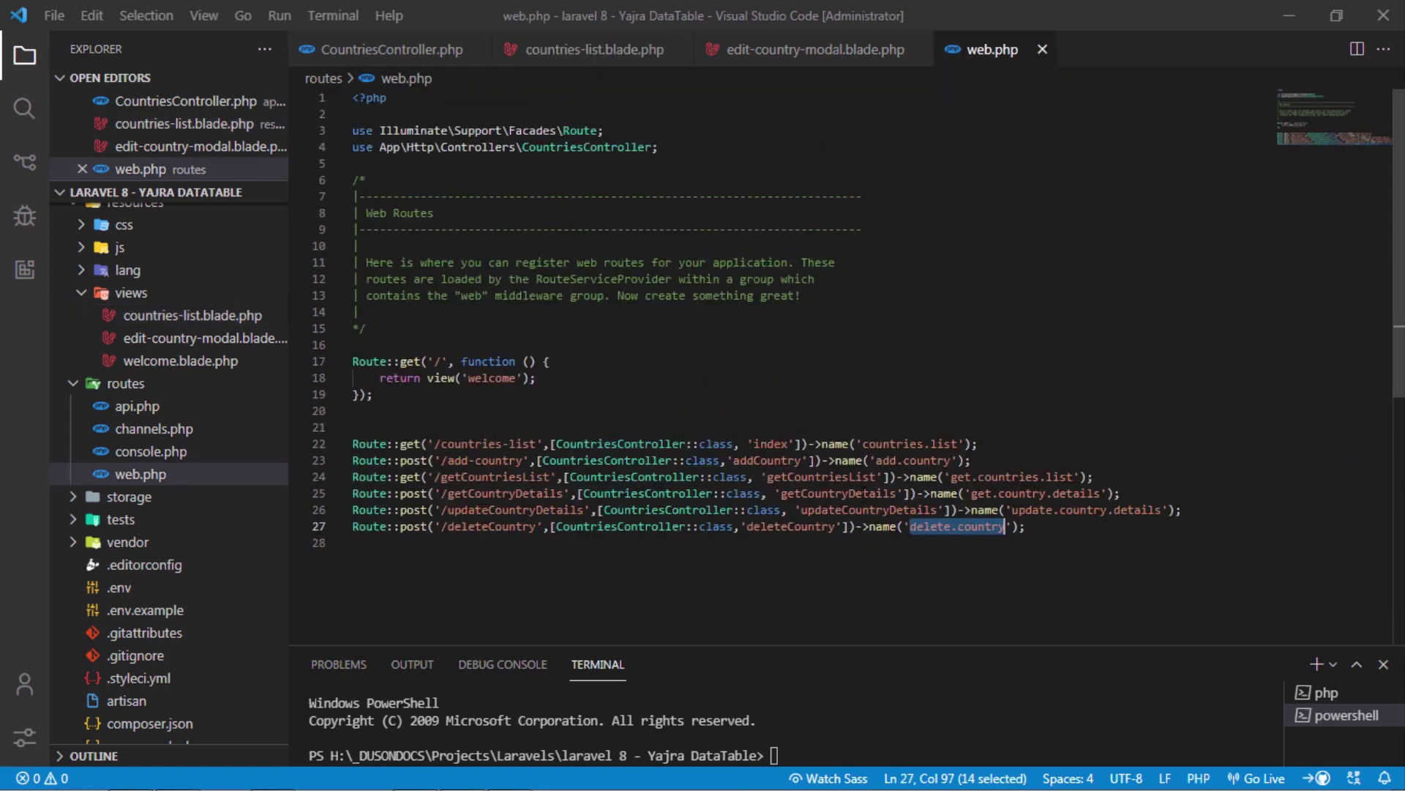
double_click(807, 528)
right_click(817, 528)
click(901, 461)
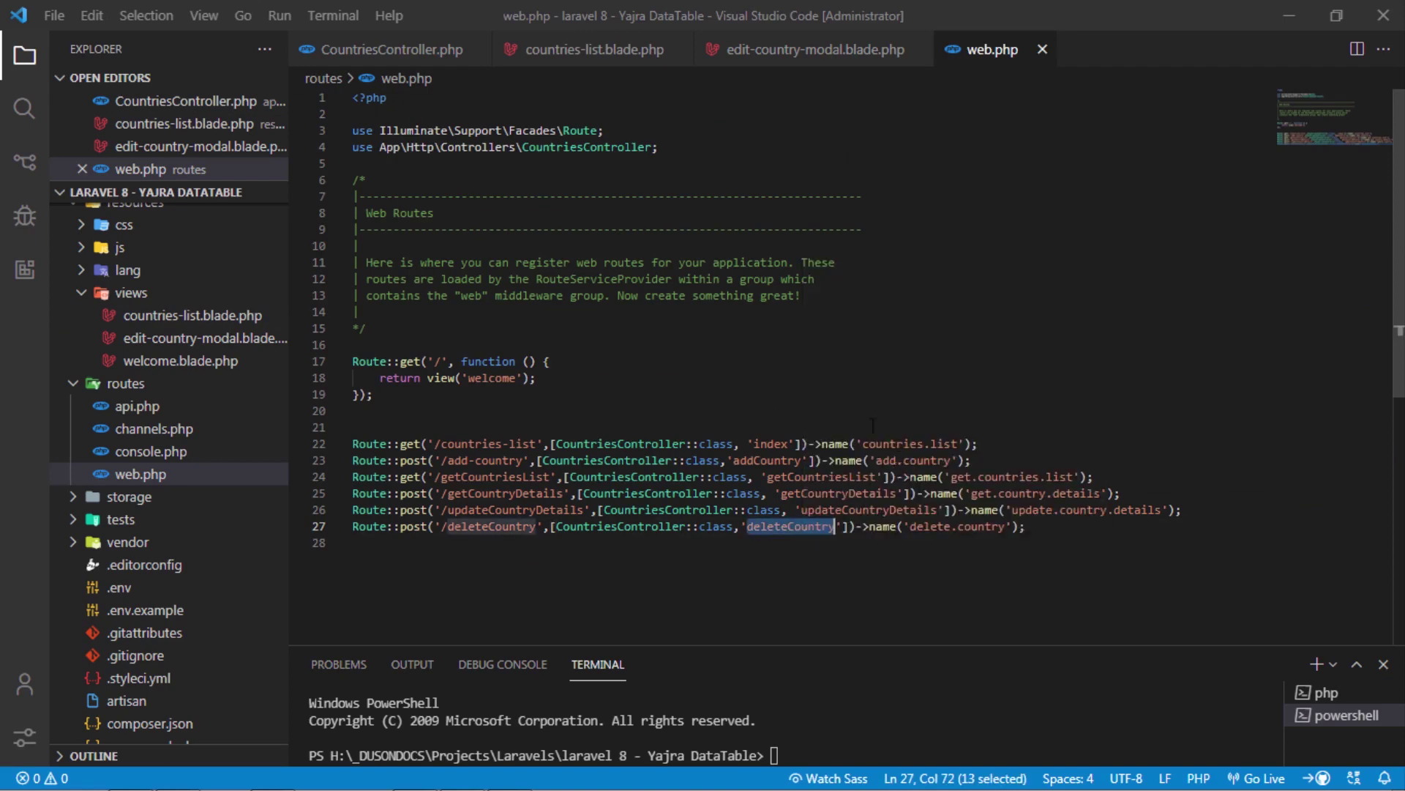
click(374, 49)
scroll(694, 409, down, 2)
scroll(694, 409, down, 3)
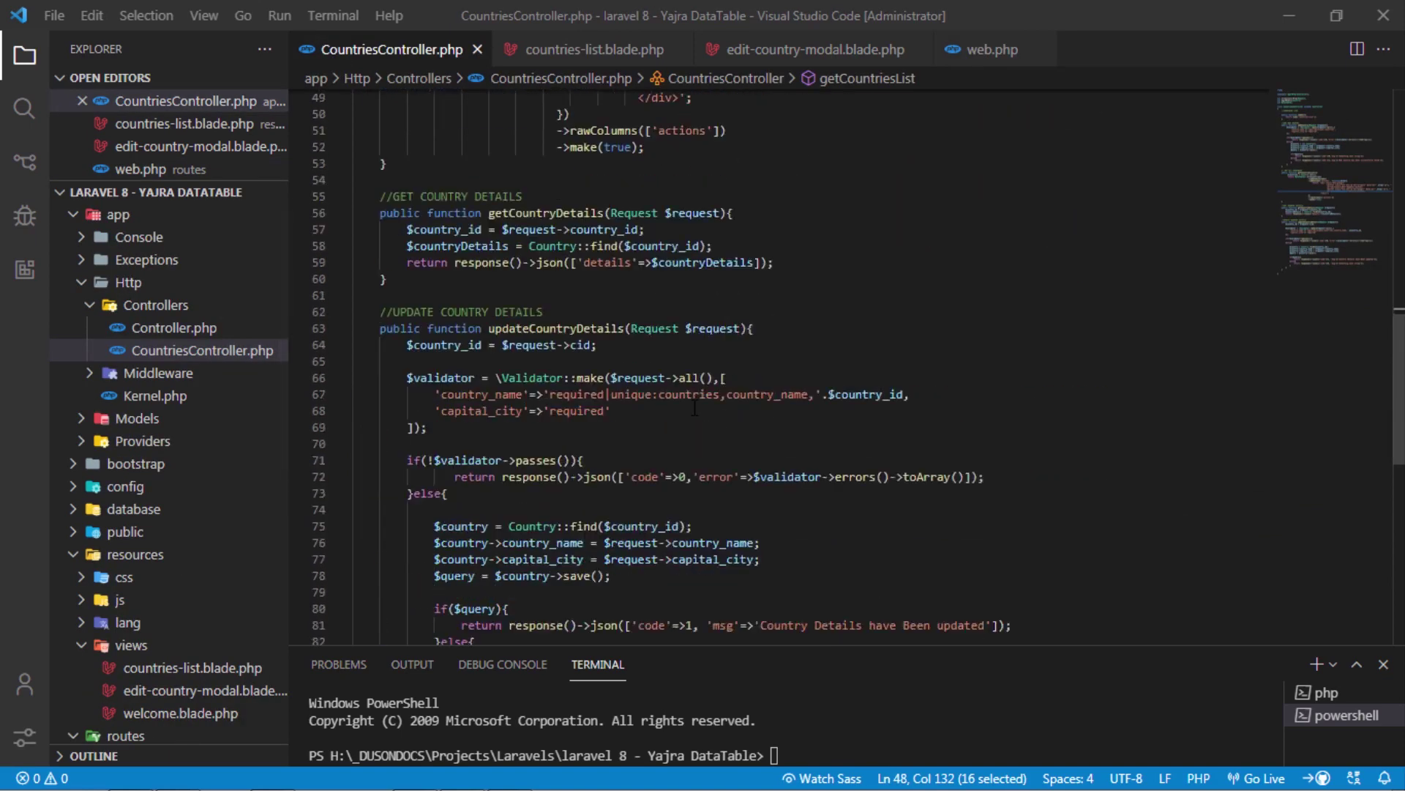
scroll(694, 409, down, 4)
scroll(693, 409, up, 3)
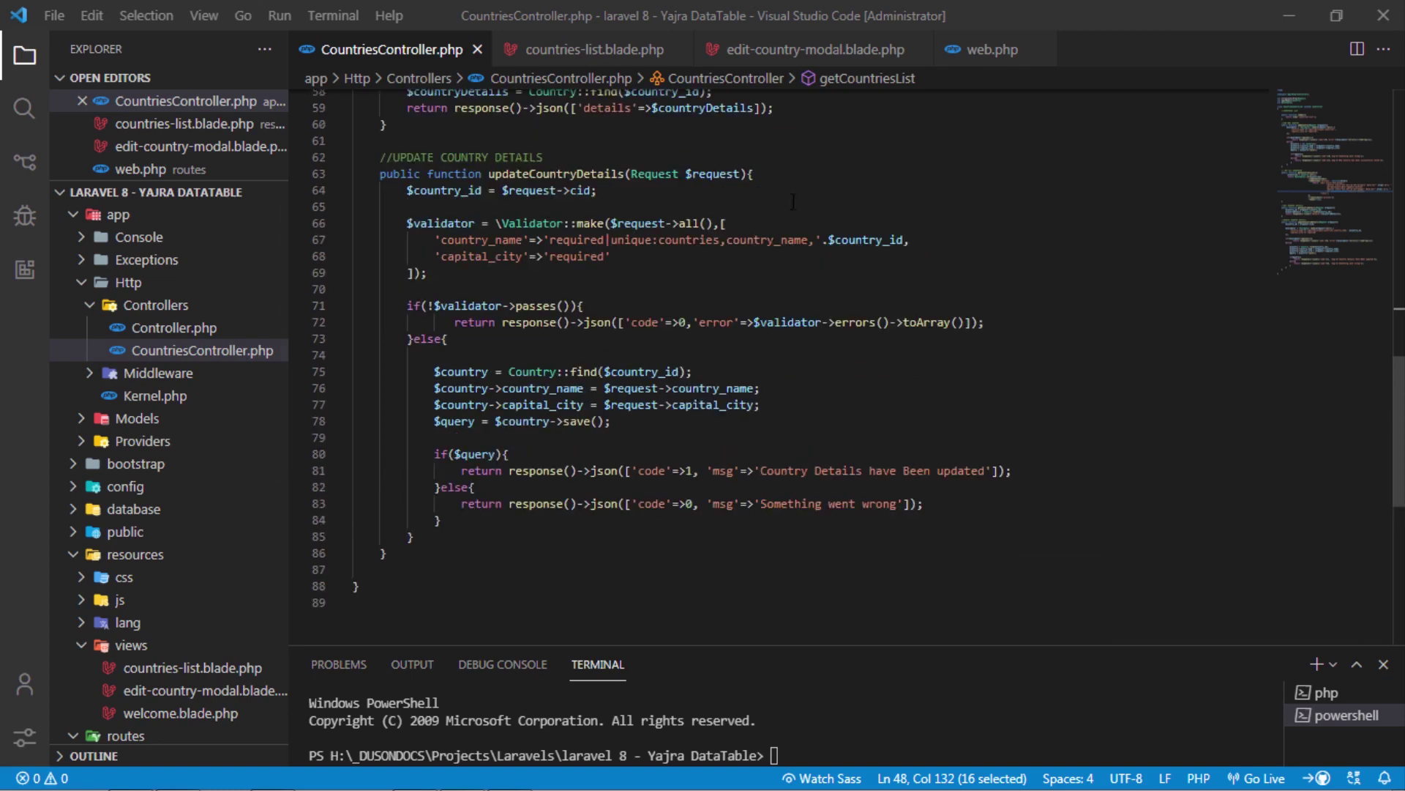
click(770, 265)
scroll(491, 398, down, 5)
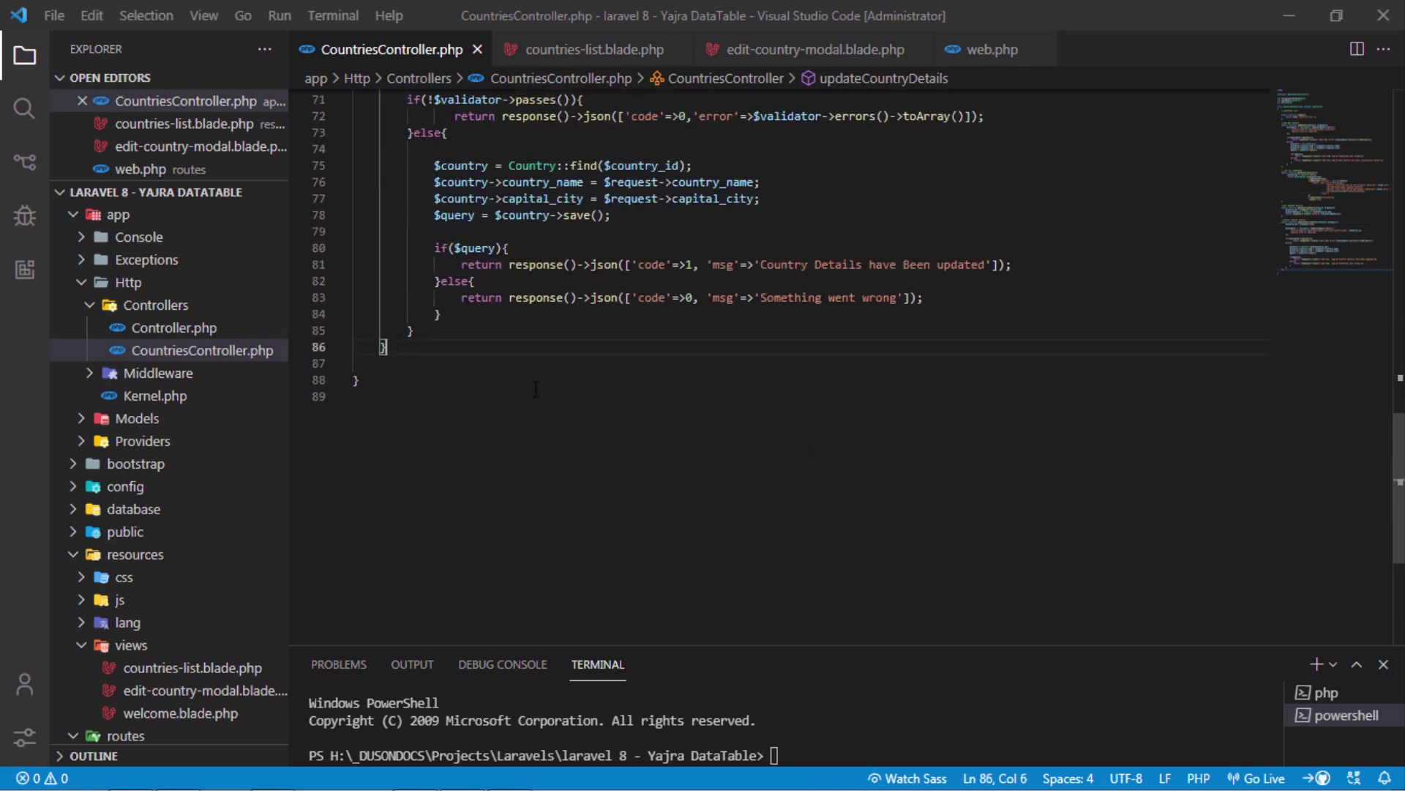
- Add a commented deleteCountry method that reads the country id and deletes the country
key(Return)
key(Return)
text(// DELETE)
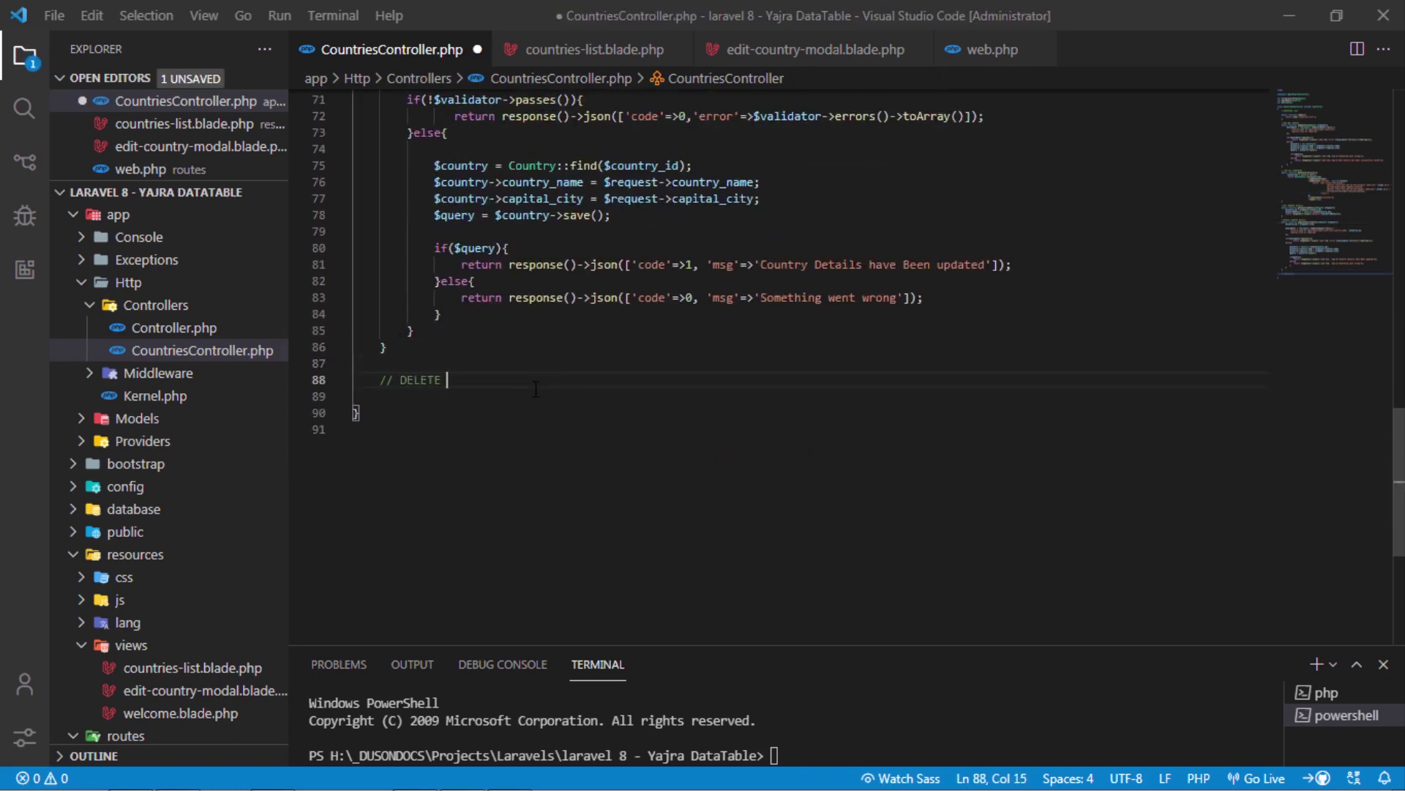
text(RD)
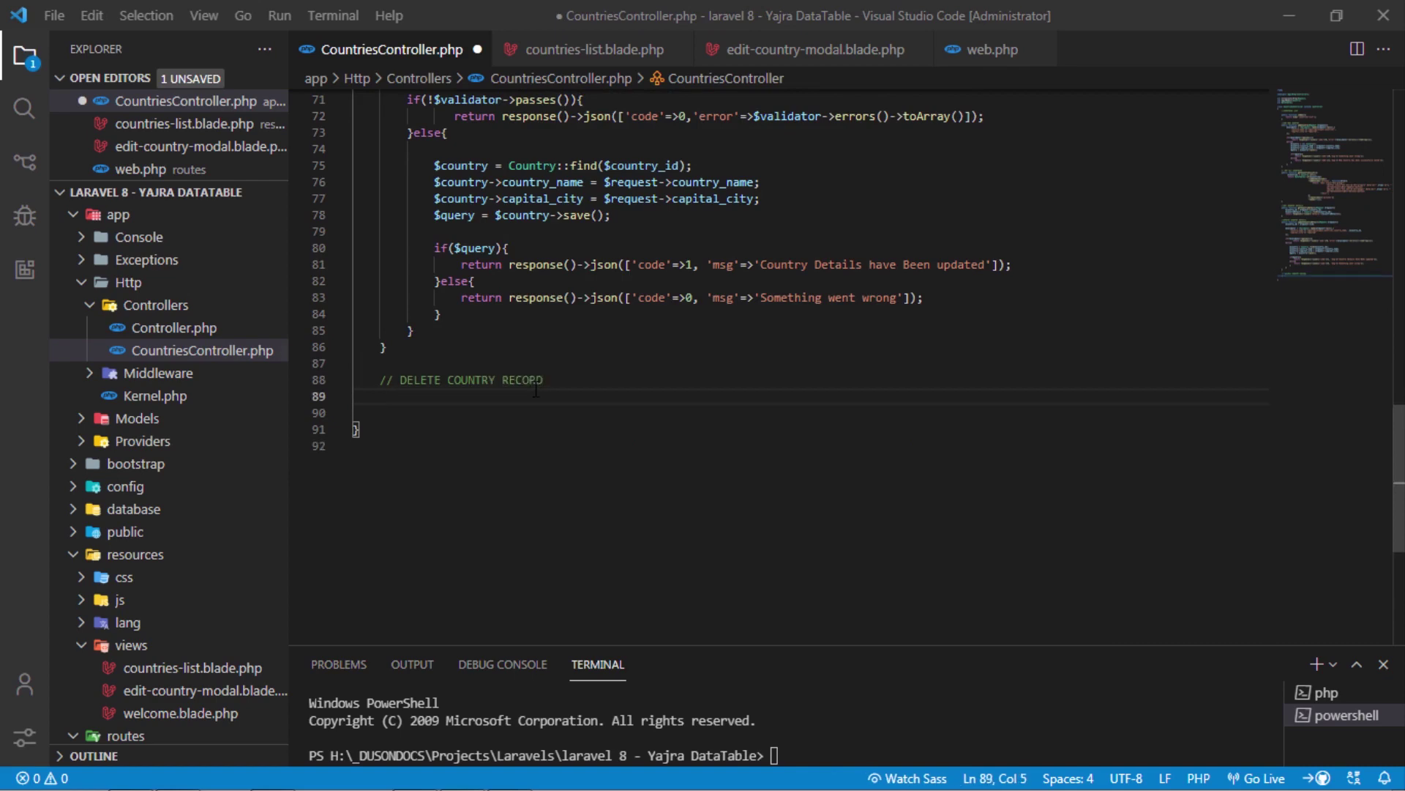
key(Return)
text(public function deleteCountry()
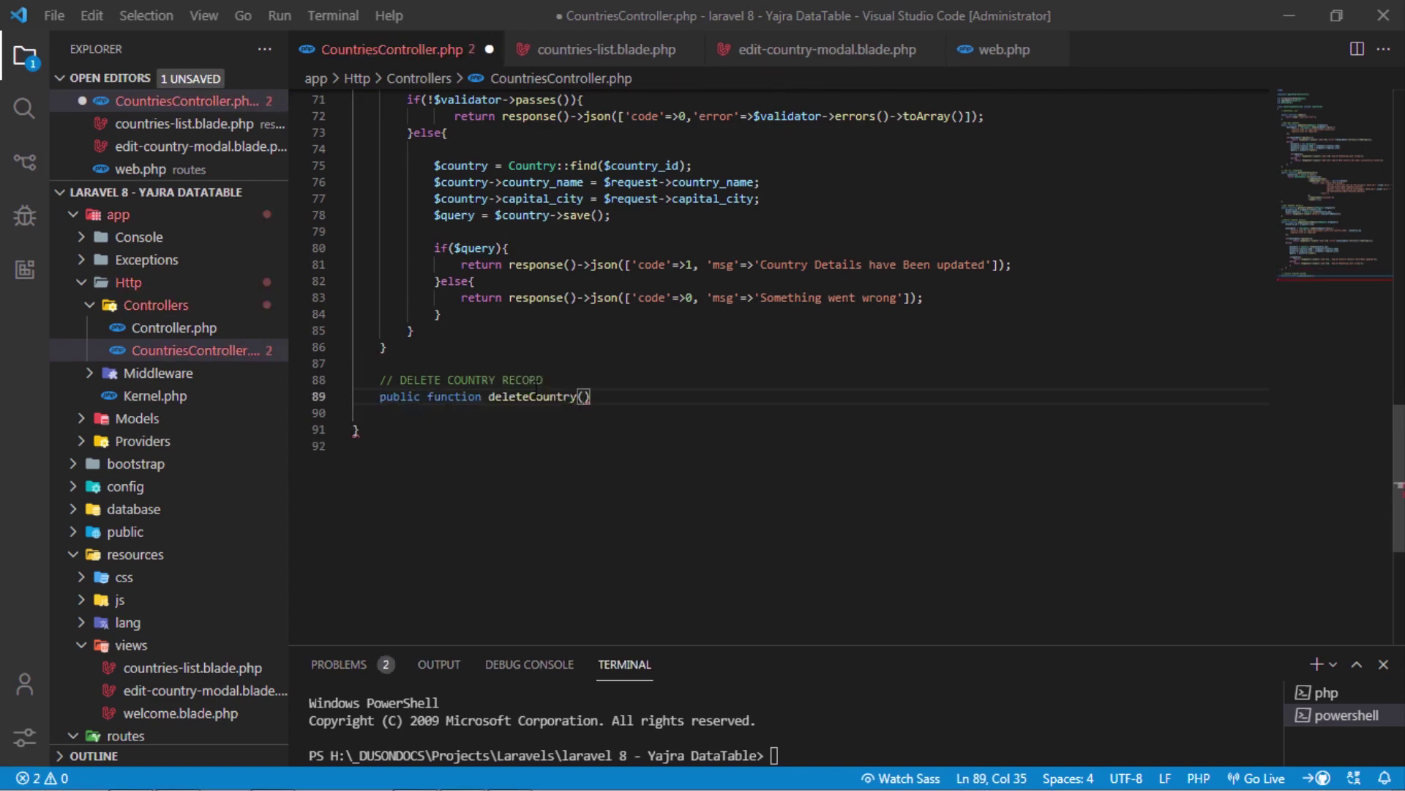
text(Request $request){)
key(Return)
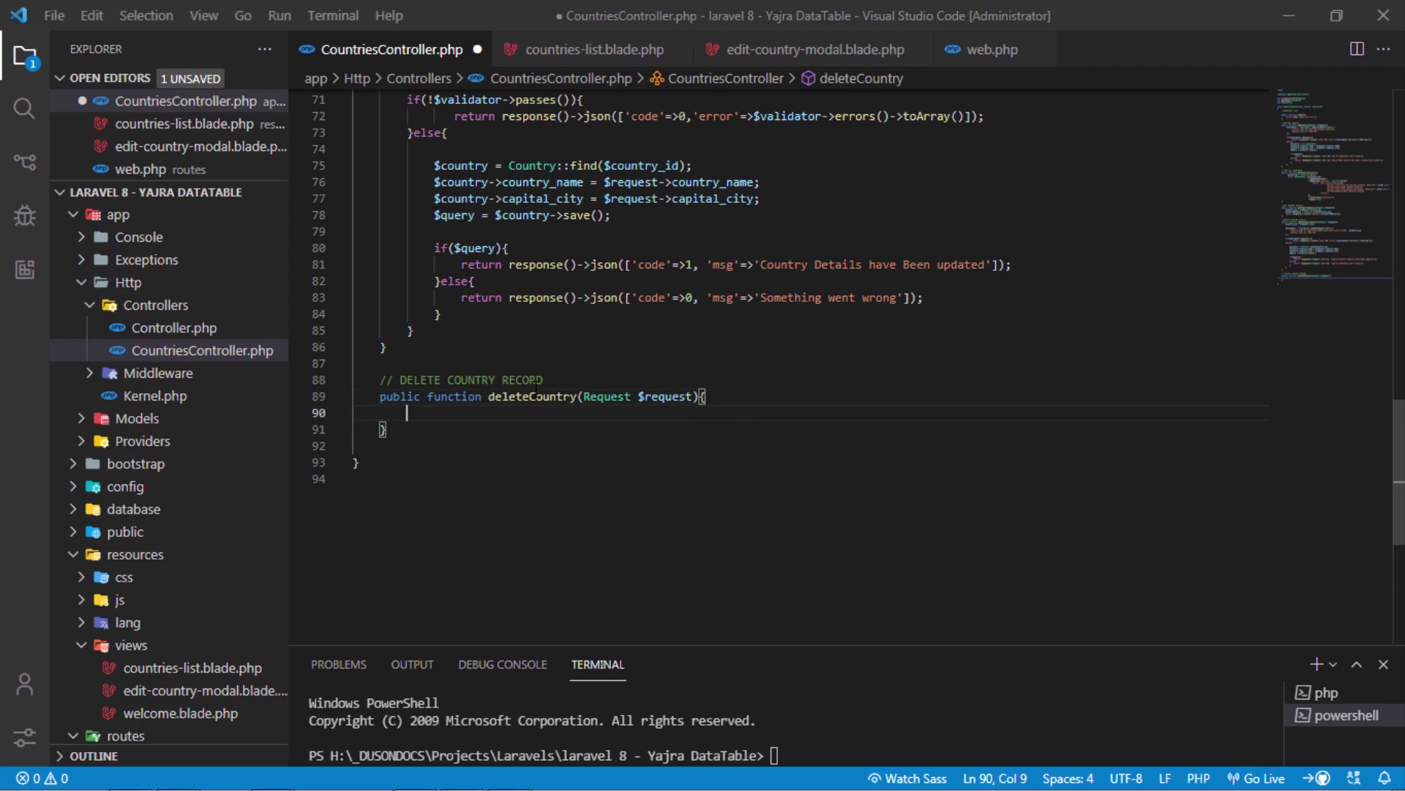
text($country_id = $)
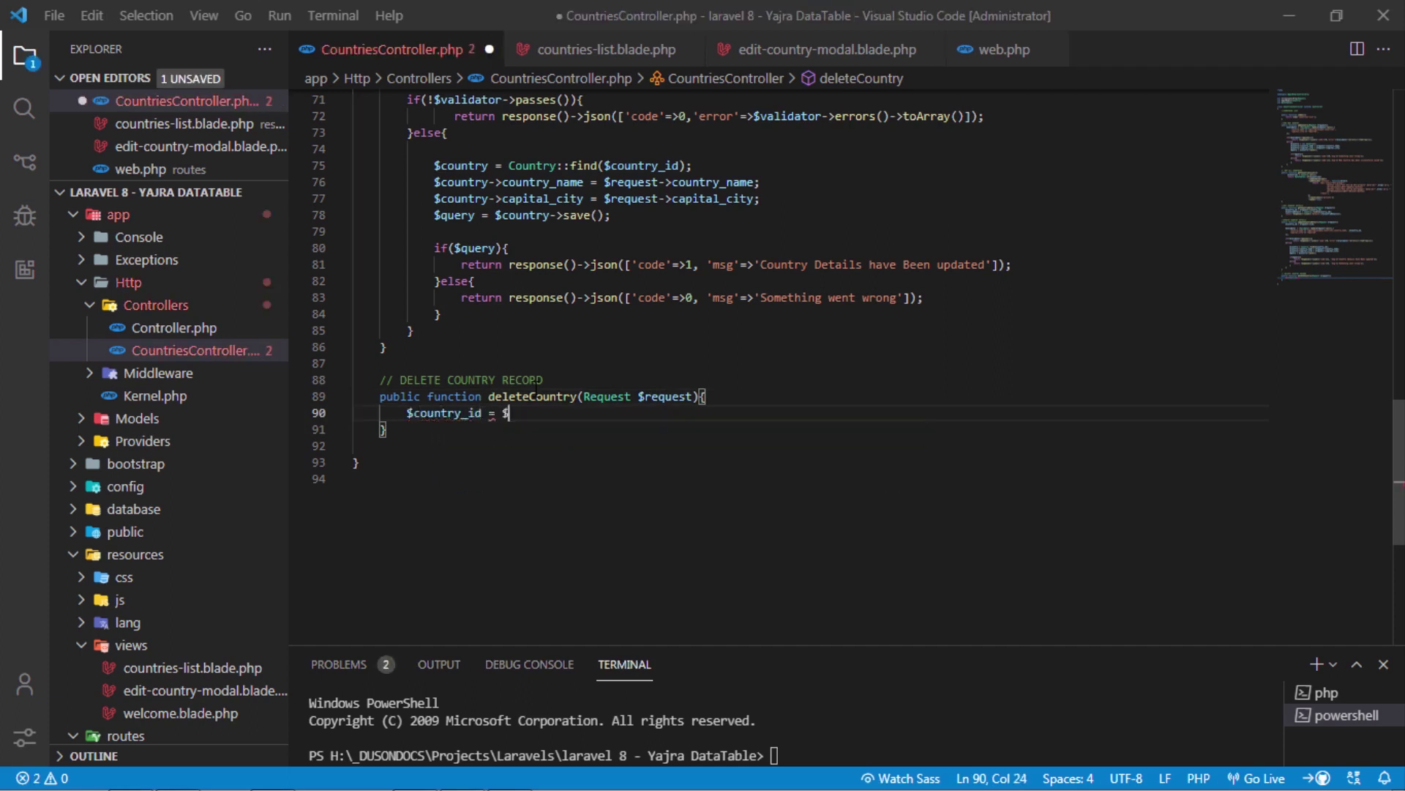
text(request->country_)
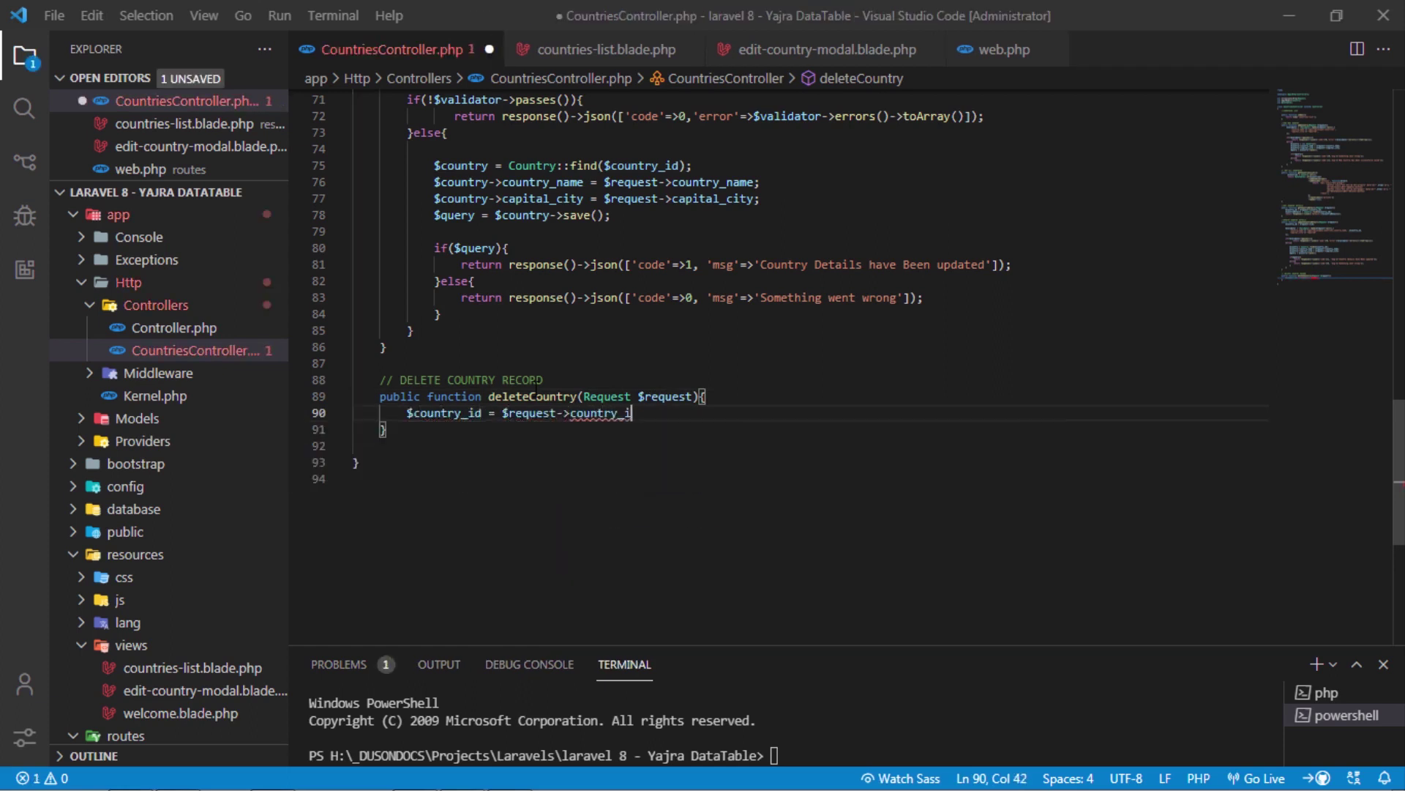
text(id;)
key(Return)
text($query = )
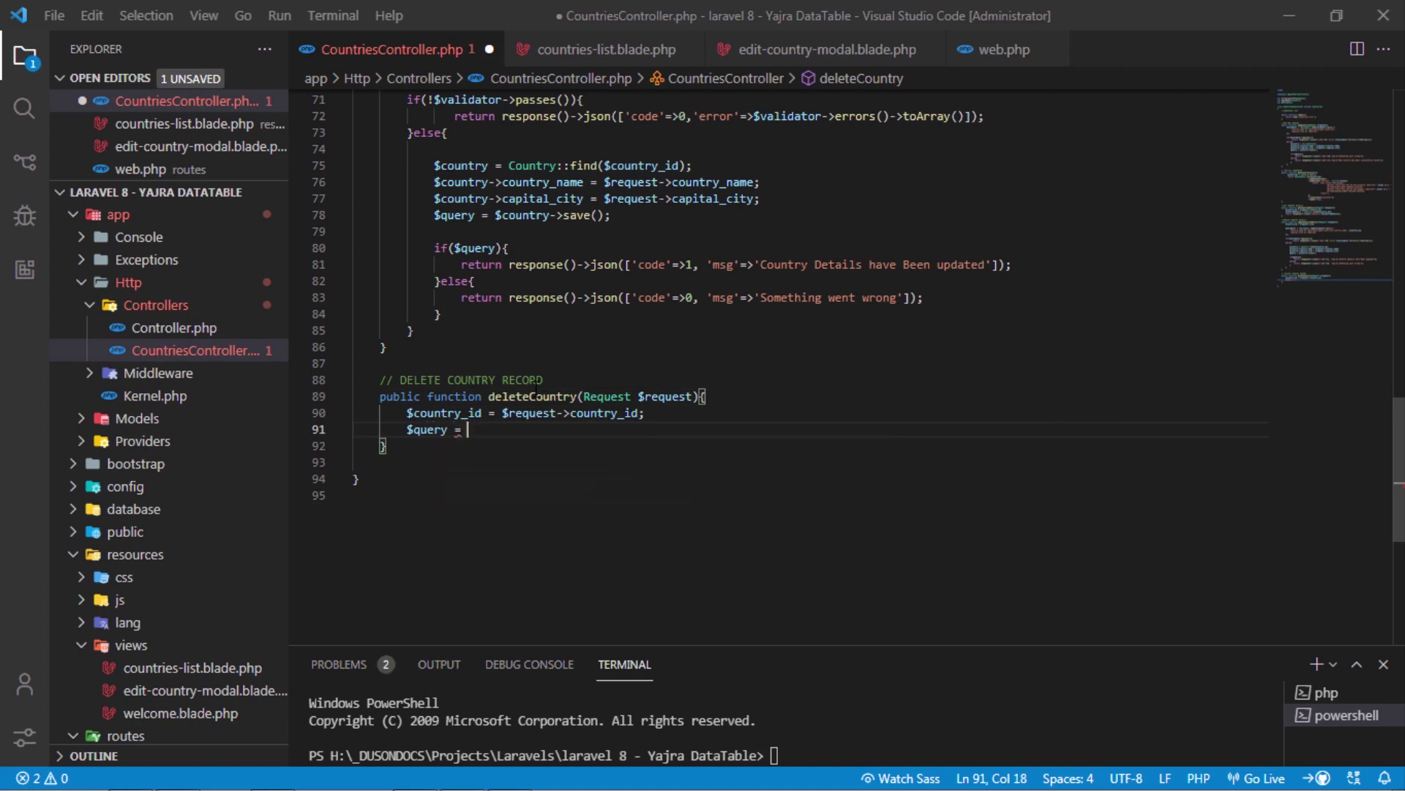
text(Country::)
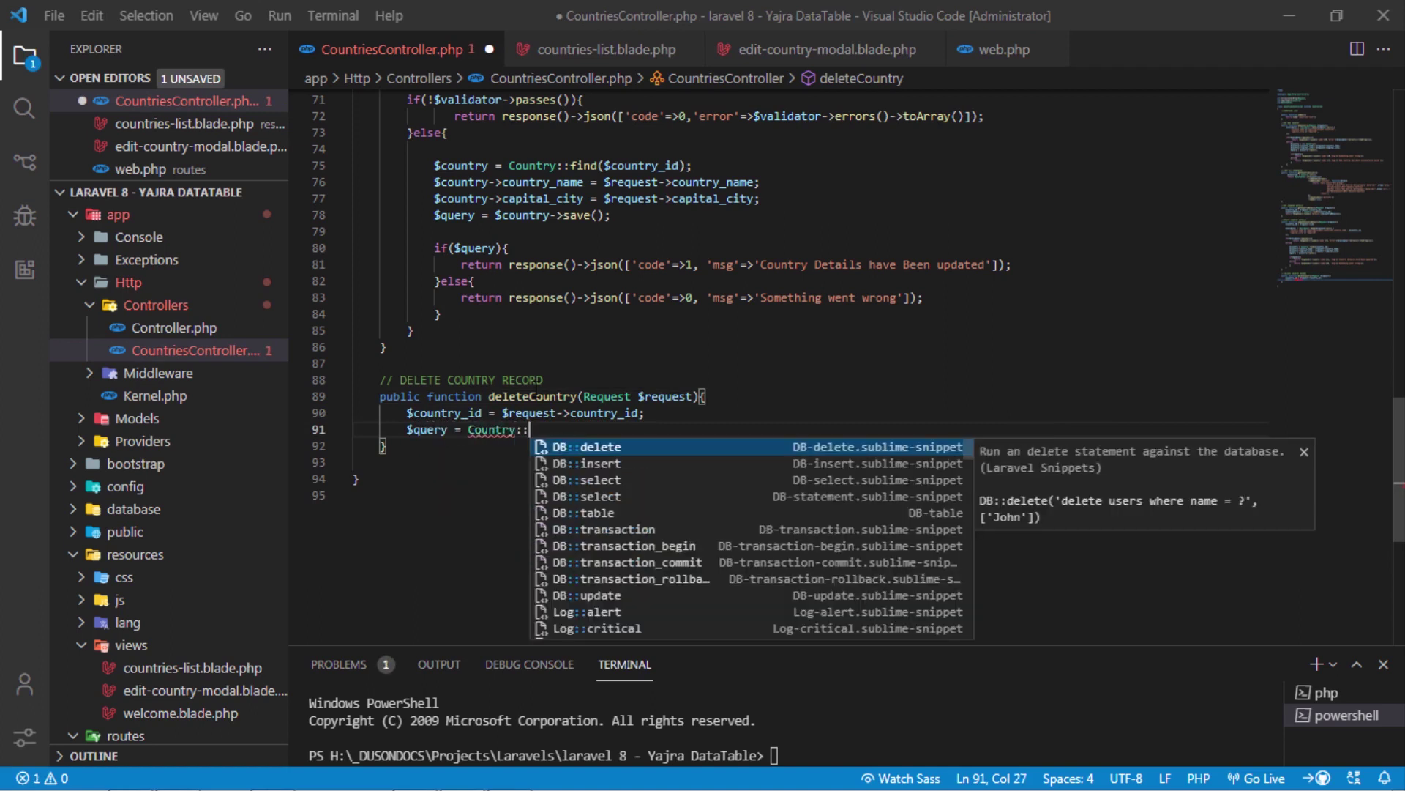
text(fird($country_id))
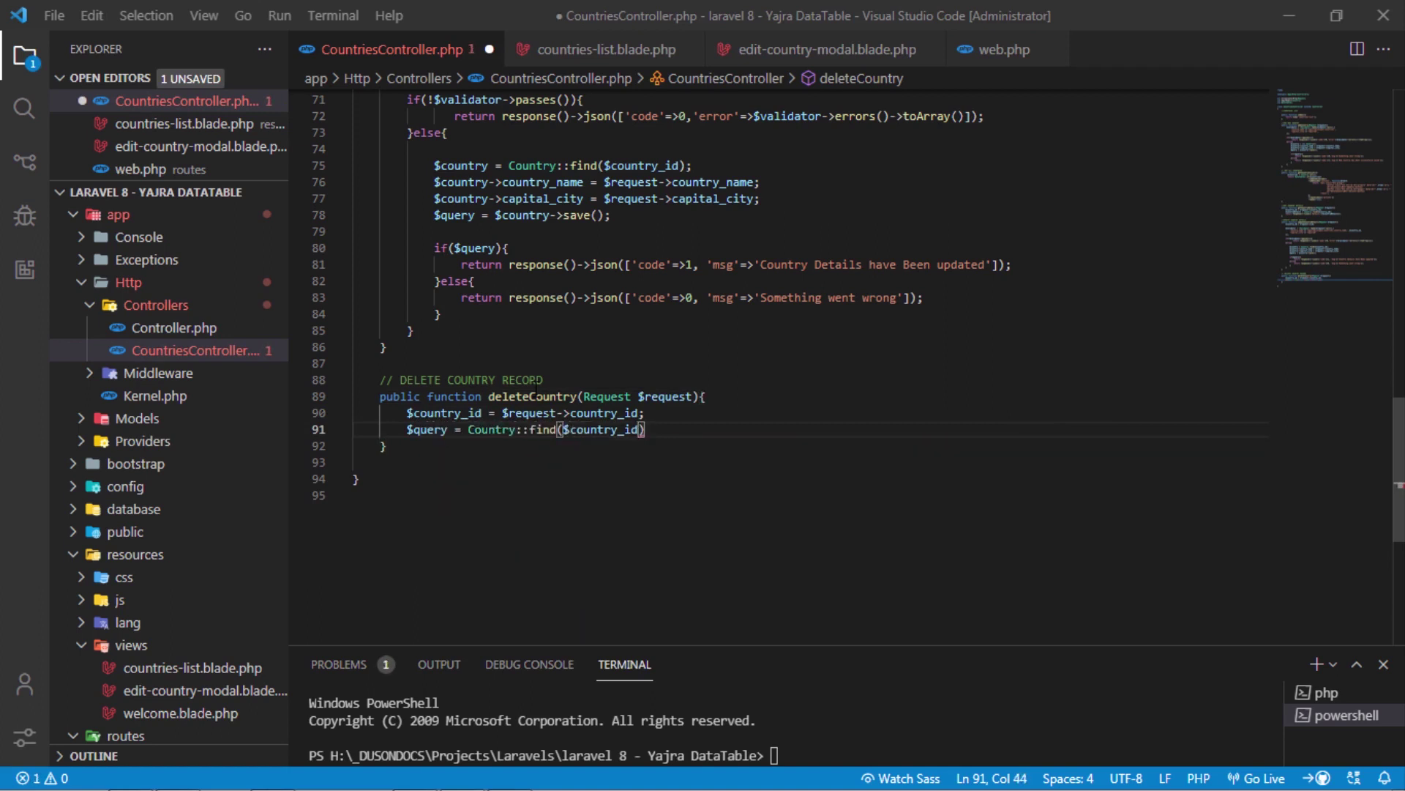
text(->delete();)
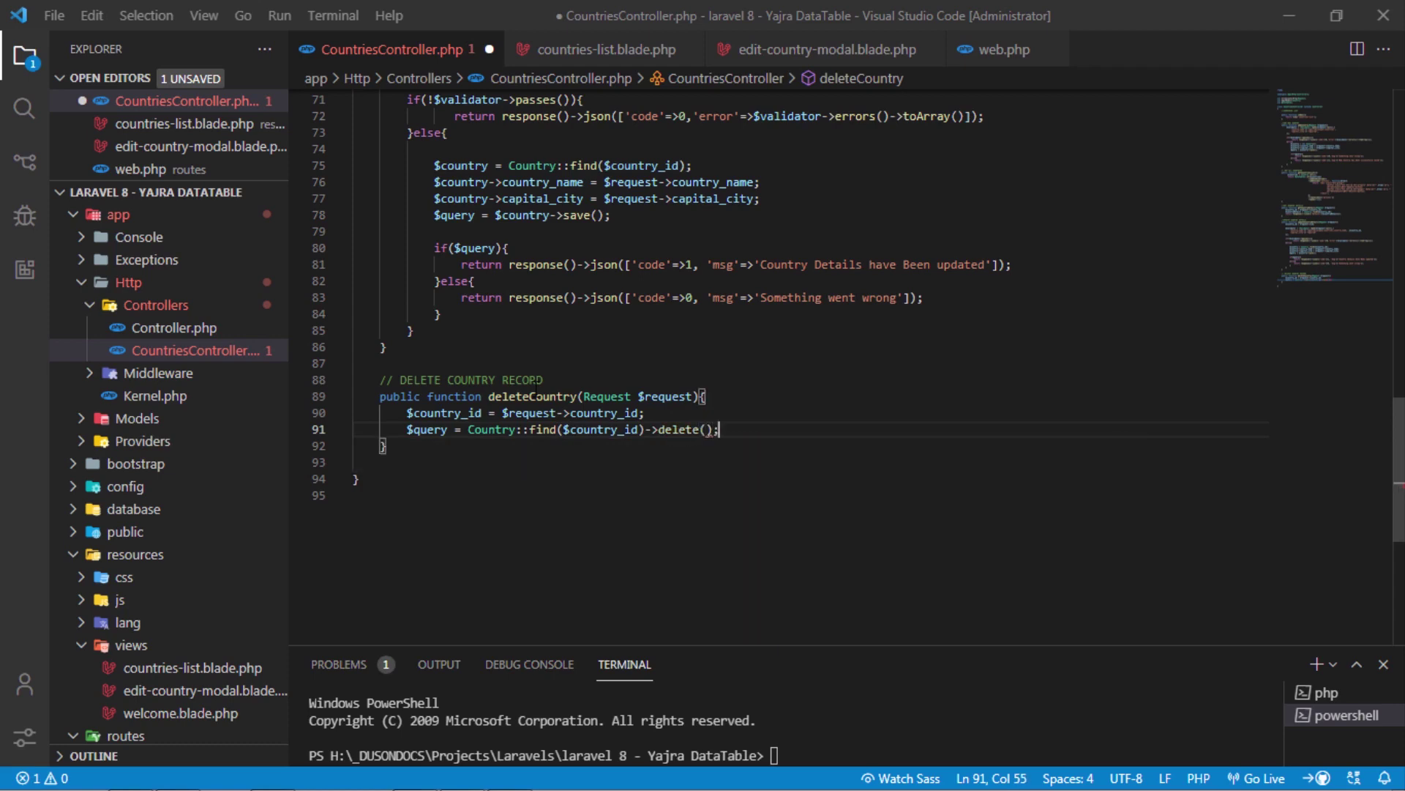
- Return JSON code 1 'Country has been deleted from database', else code 0 'Something went wrong'; save
key(Return)
key(Return)
text(if($query)
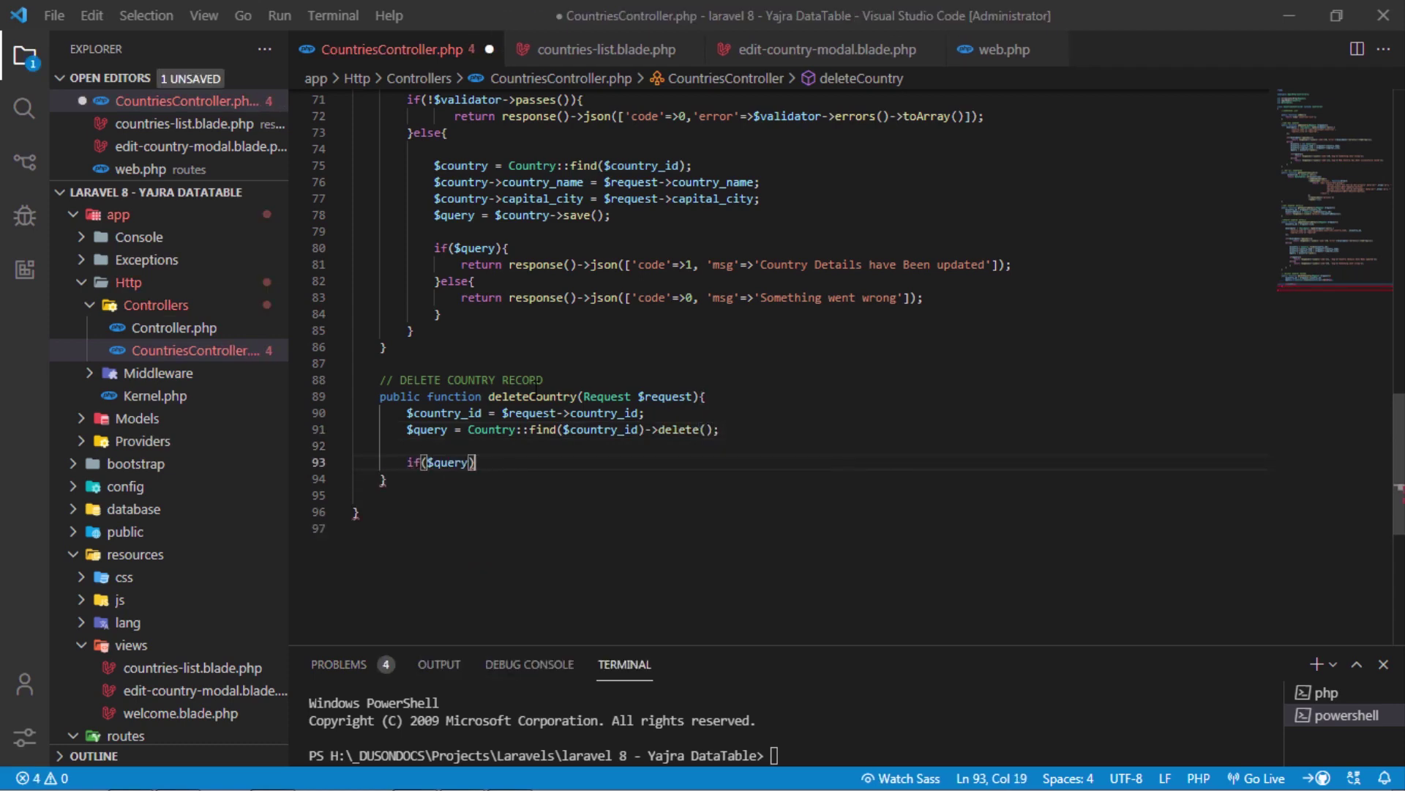
text(){)
key(Return)
text(return respo)
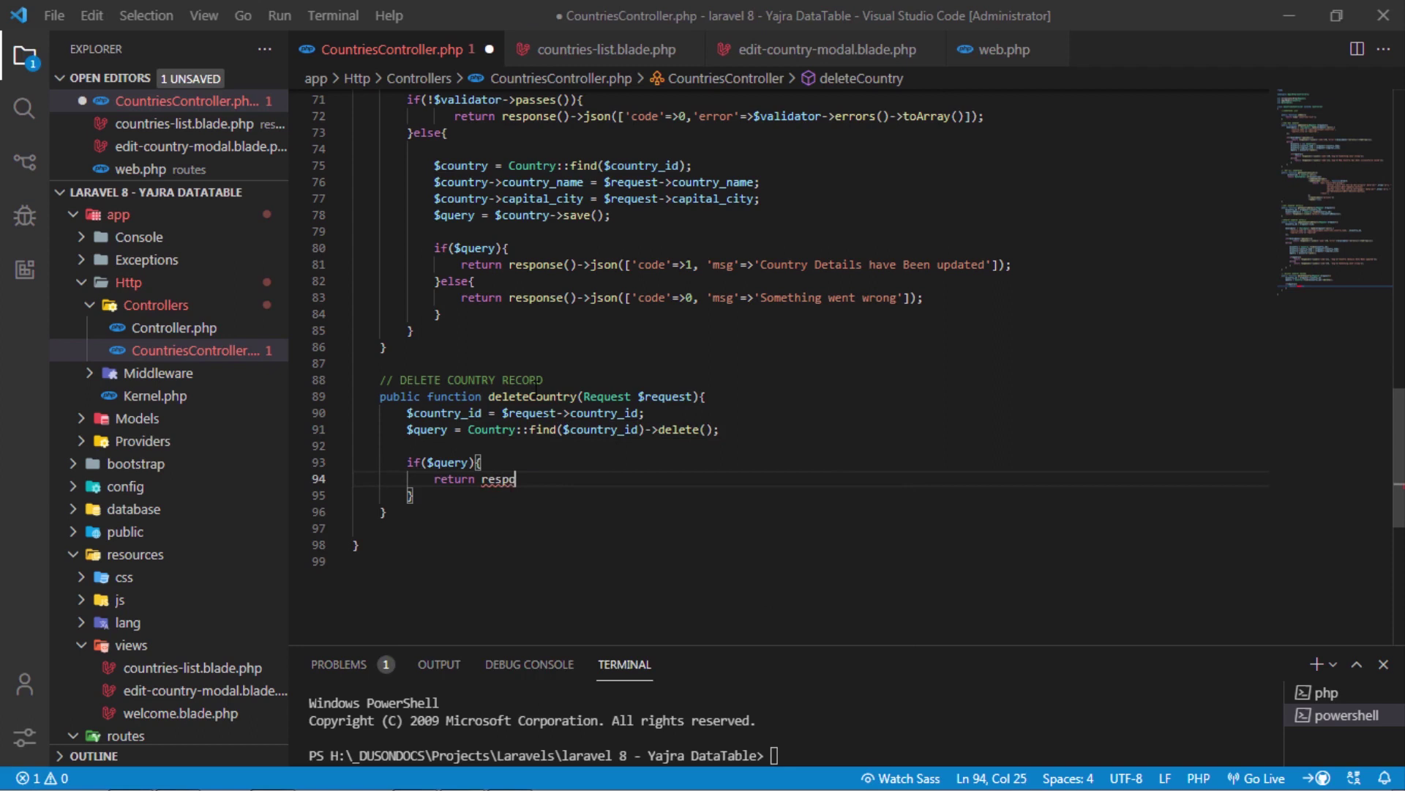
text(nse()->json)
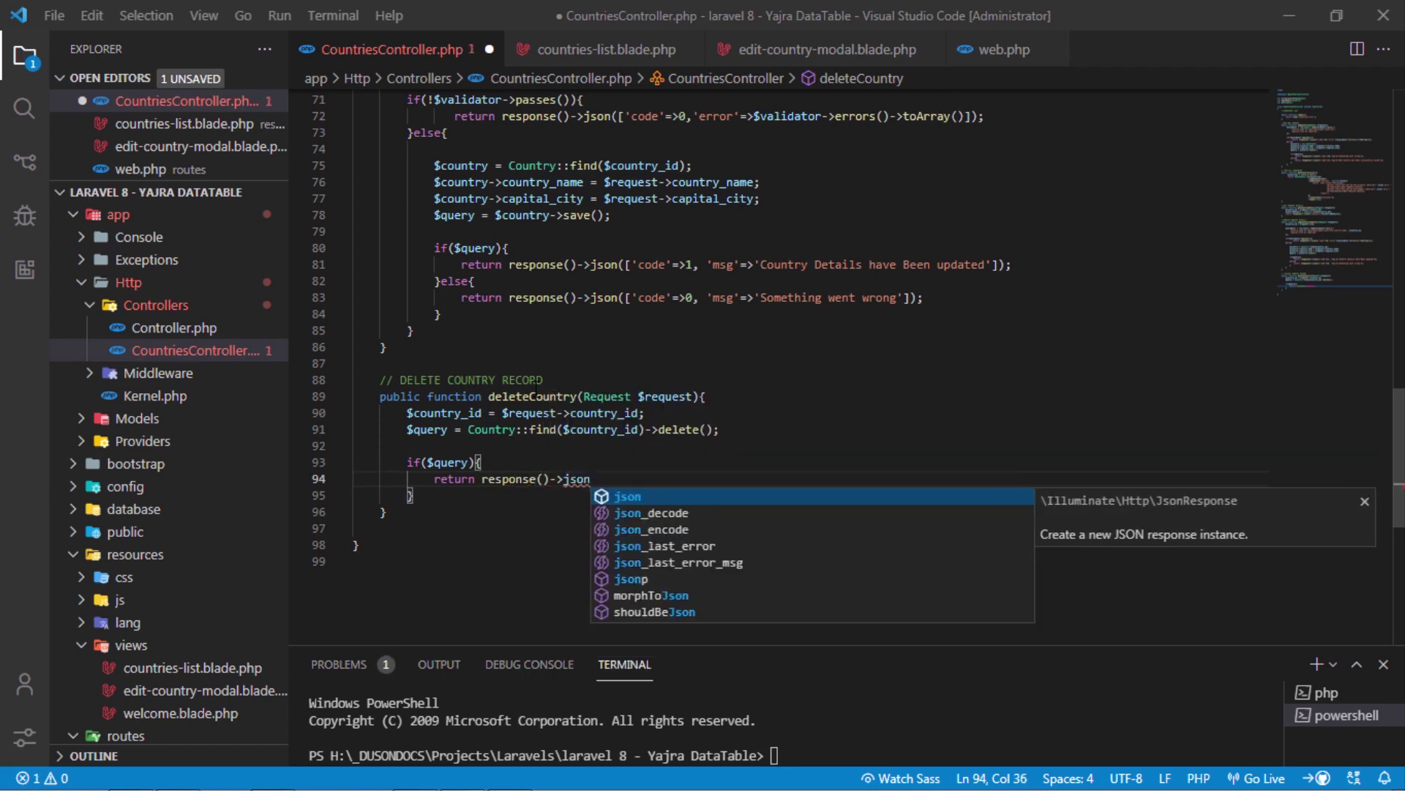
text((['code'=>1, 'msg'=>')
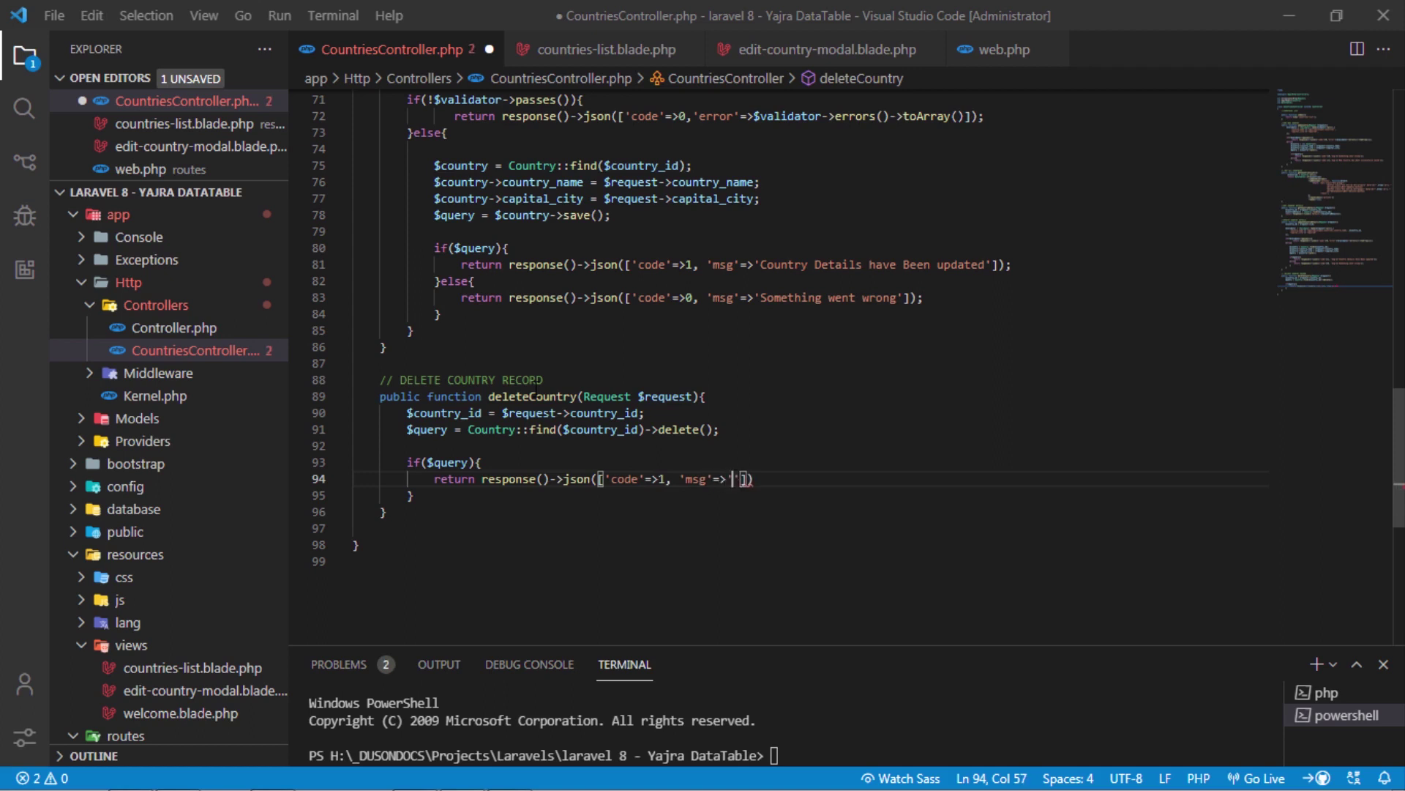
text(Country has been de)
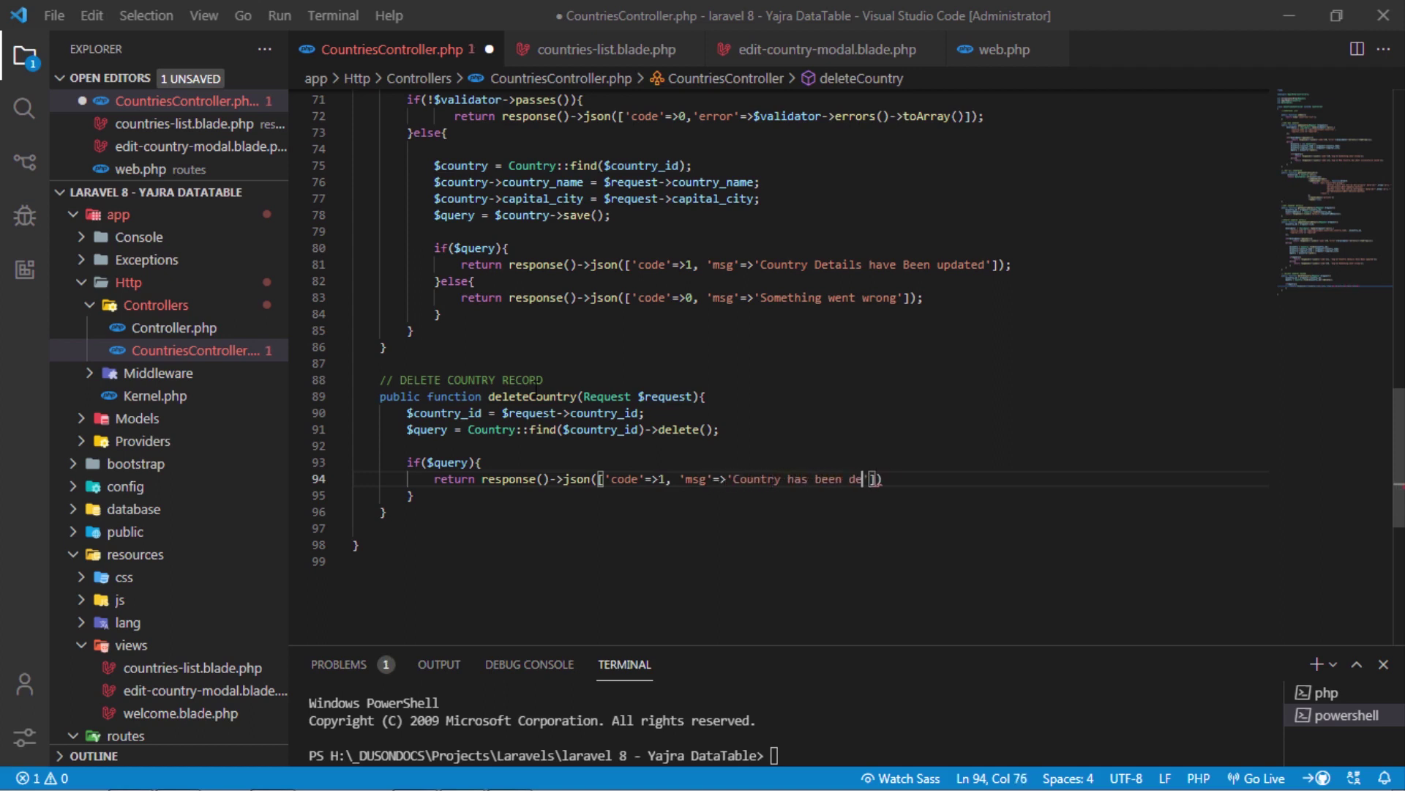
text(leted from database)
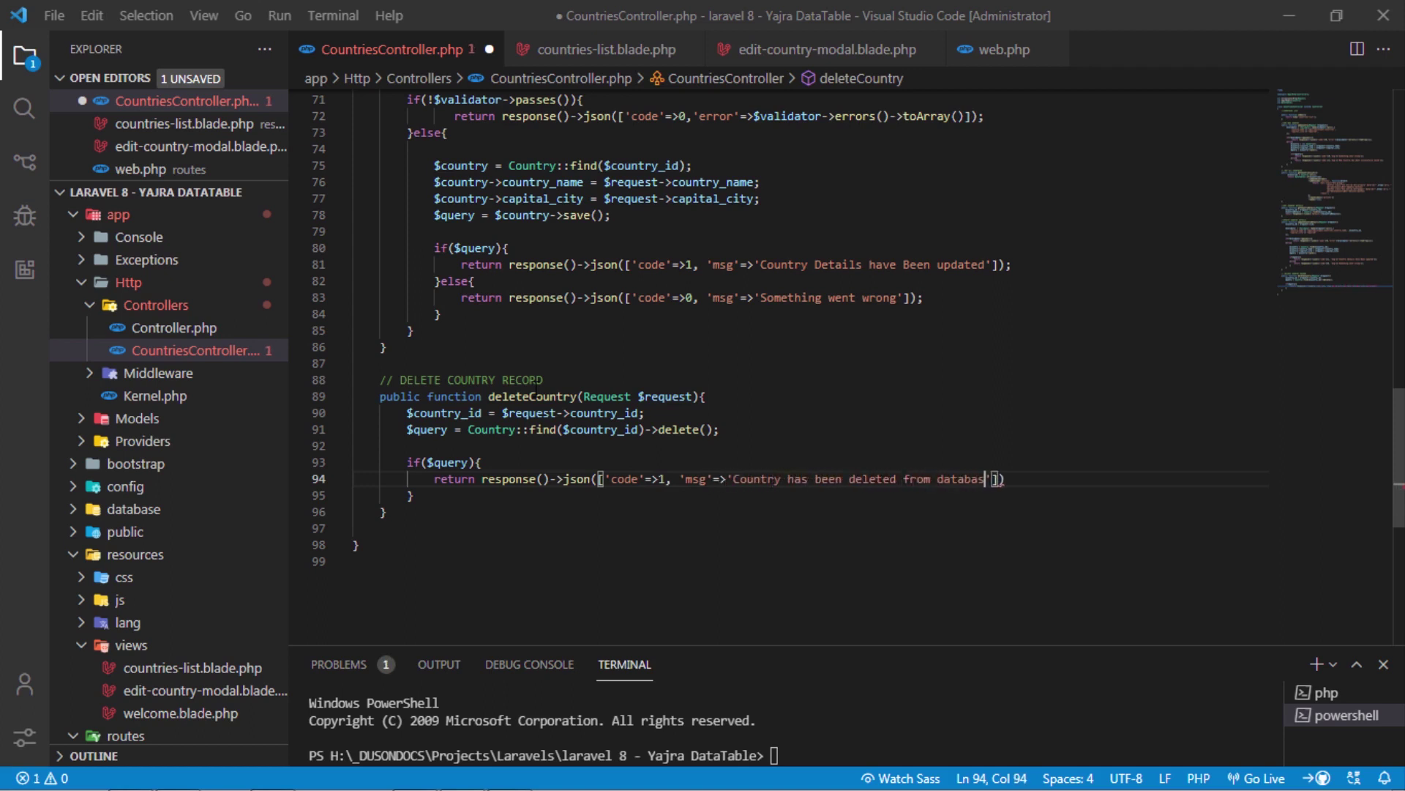
key(End)
text(;)
key(Down)
text(else{)
key(Return)
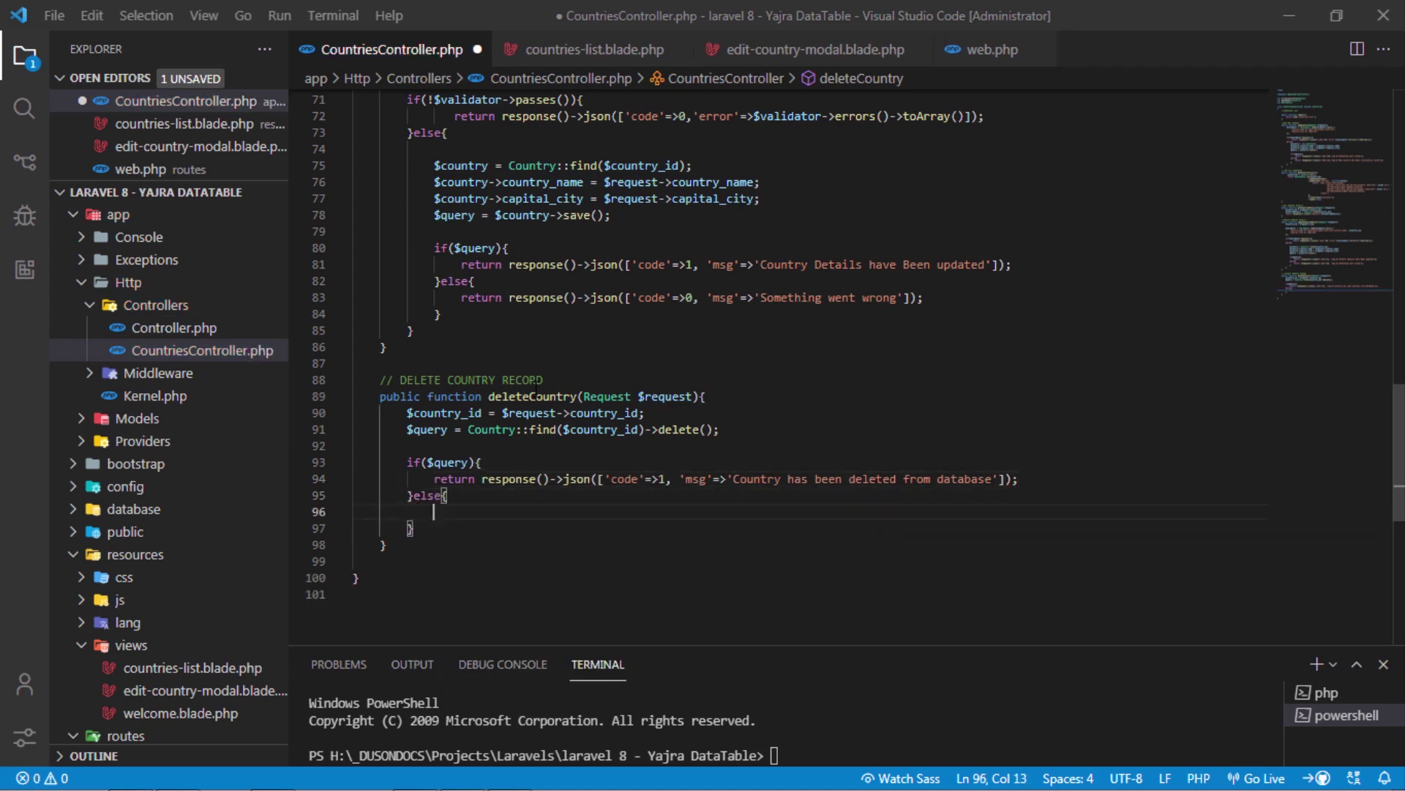
text(return response)
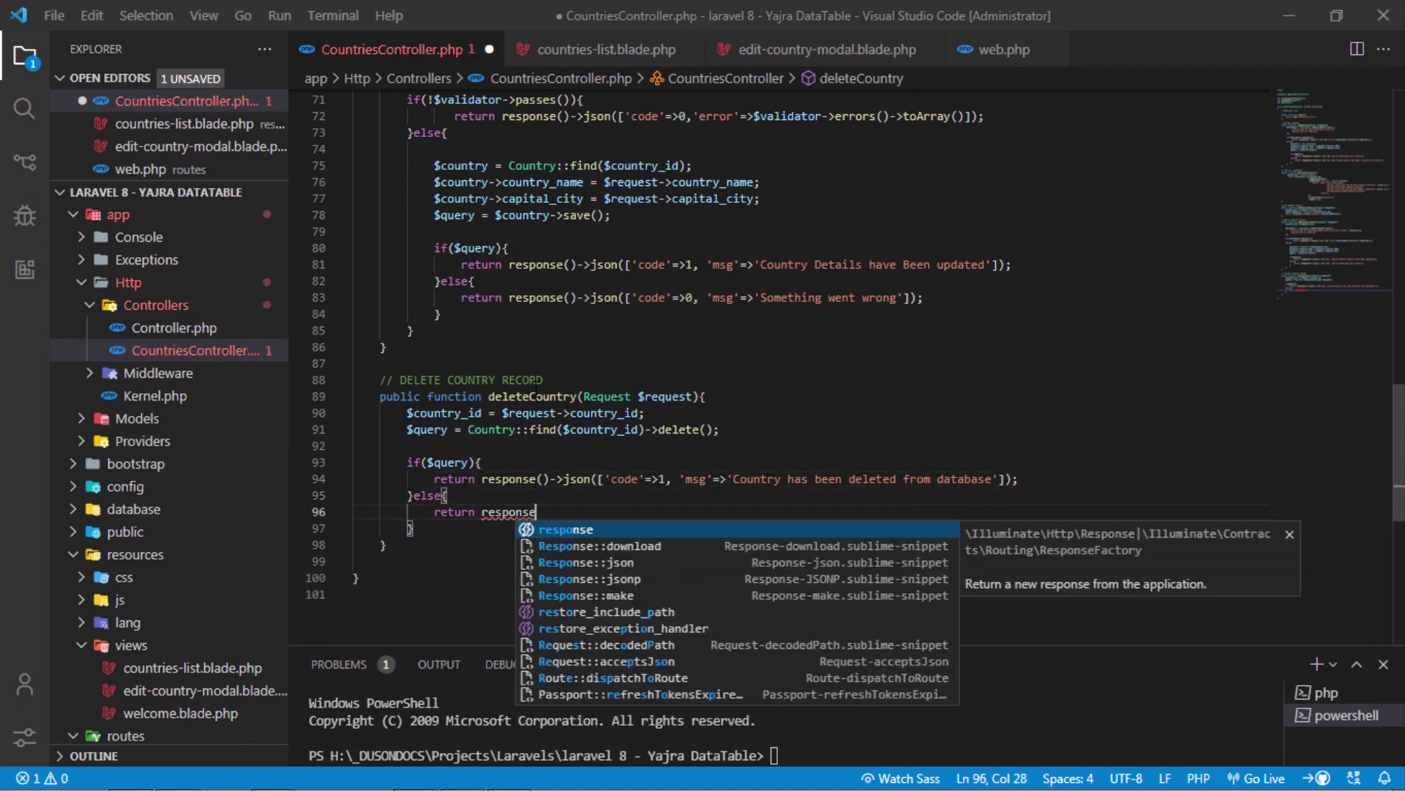
text(()->json([')
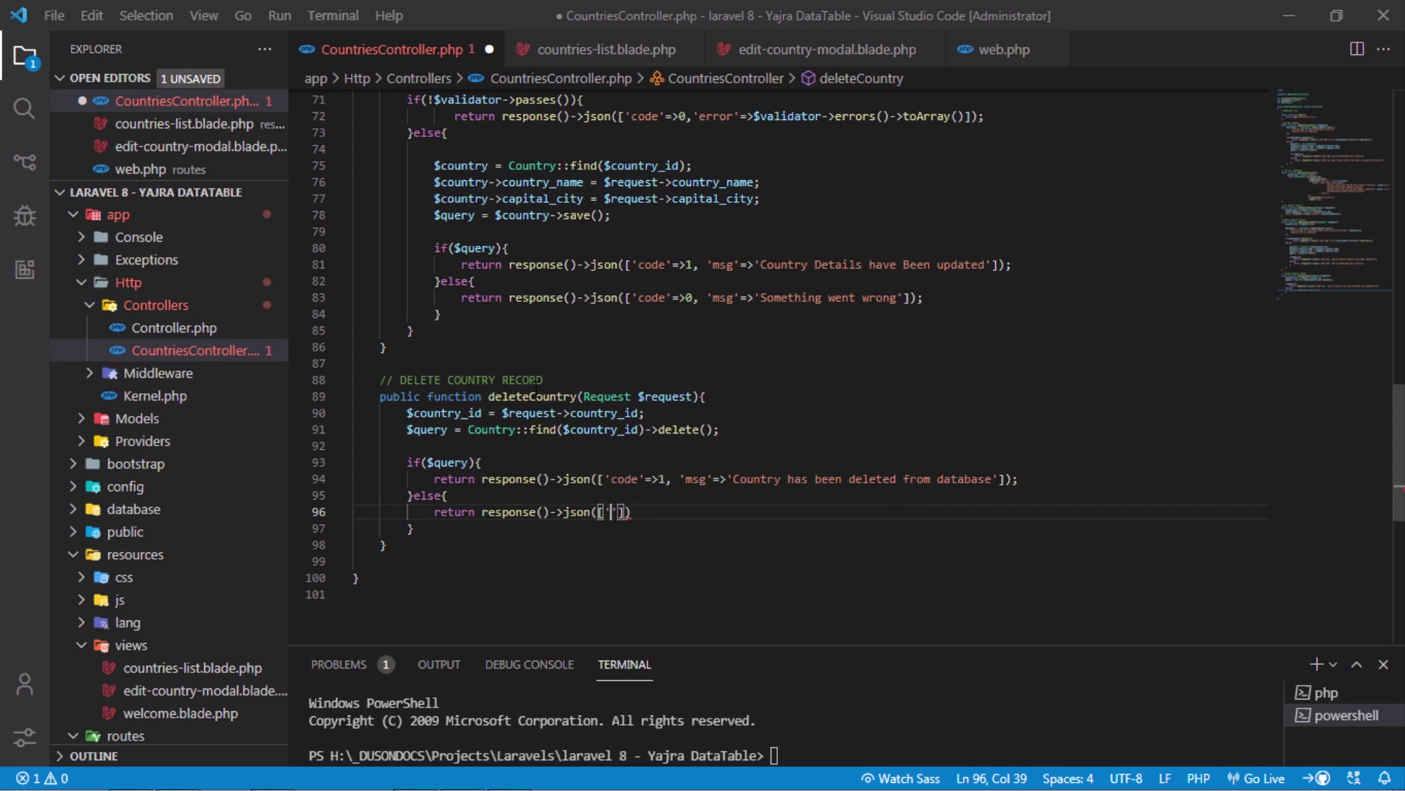
text(code'=>0, ')
text(msg'=>'Something went wrong']))
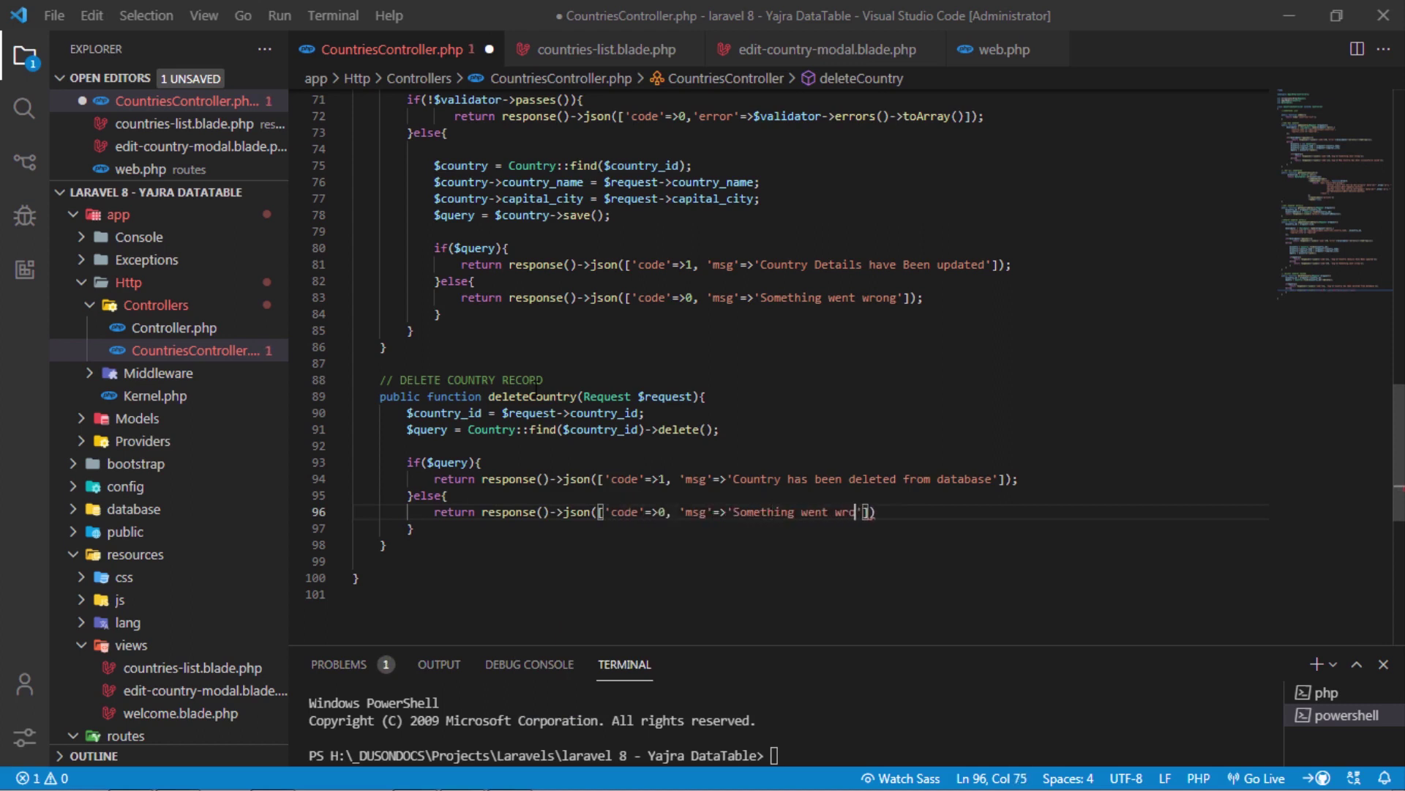
text(;)
key(ctrl+s)
drag(380, 396, 478, 538)
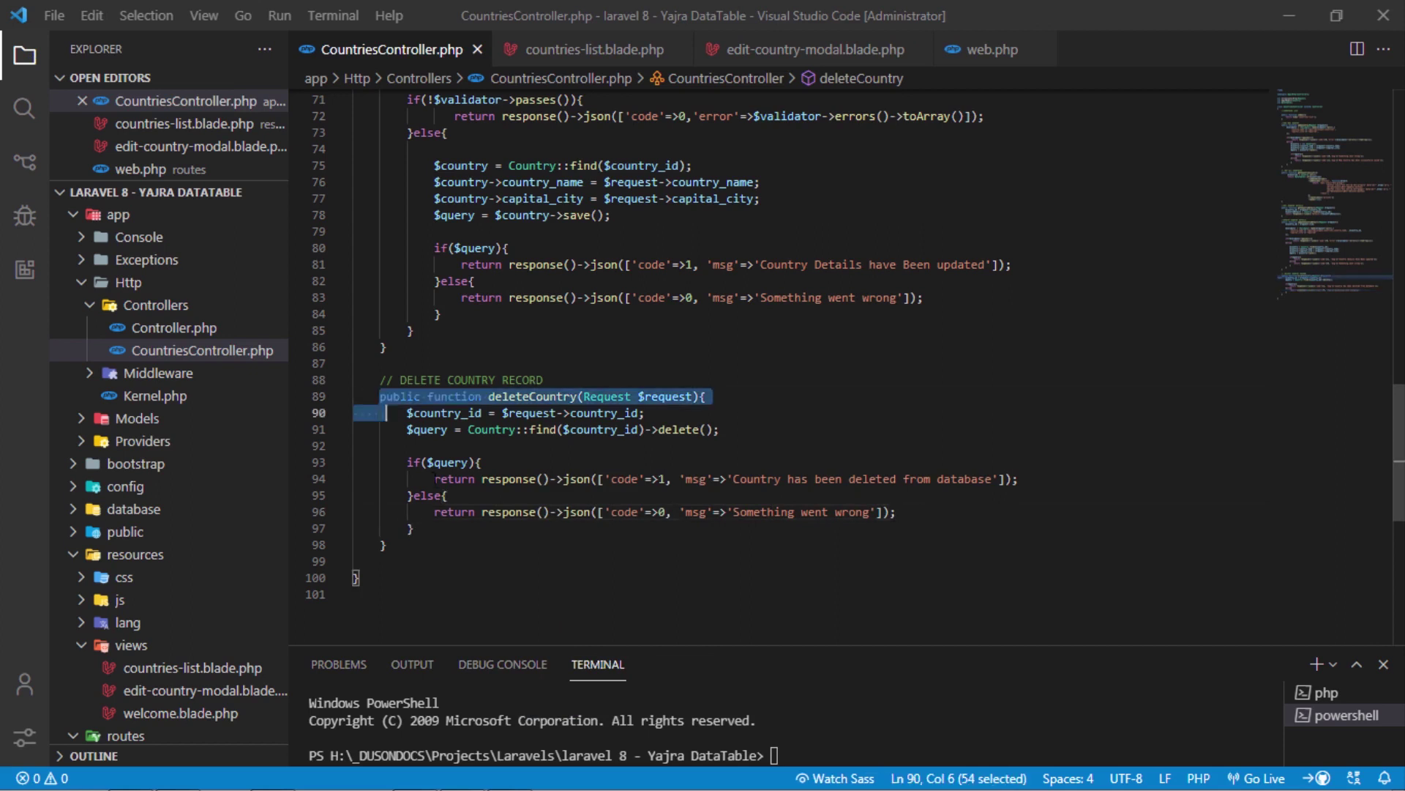
click(961, 527)
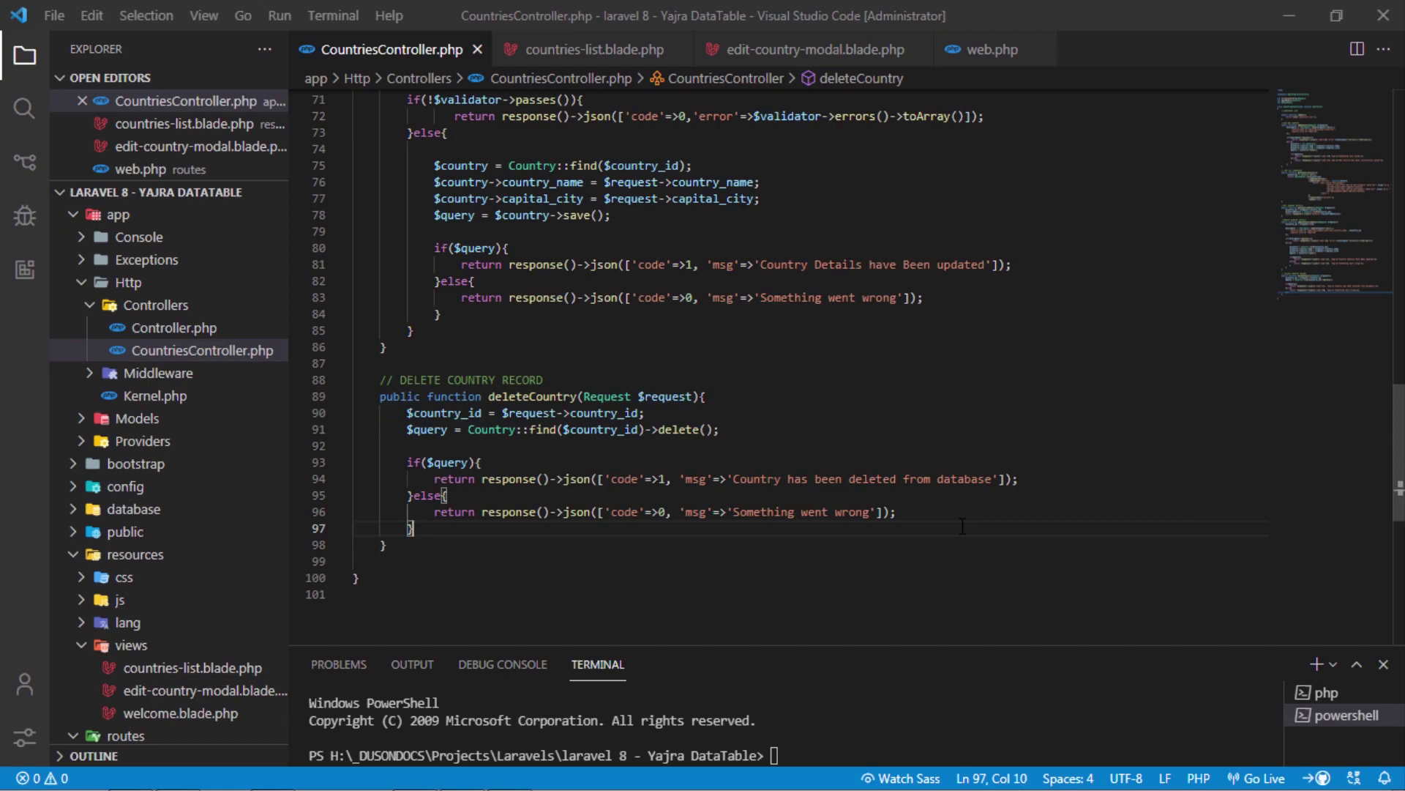
- Reload the Countries List, open the United States delete confirmation, review it, and cancel
click(415, 779)
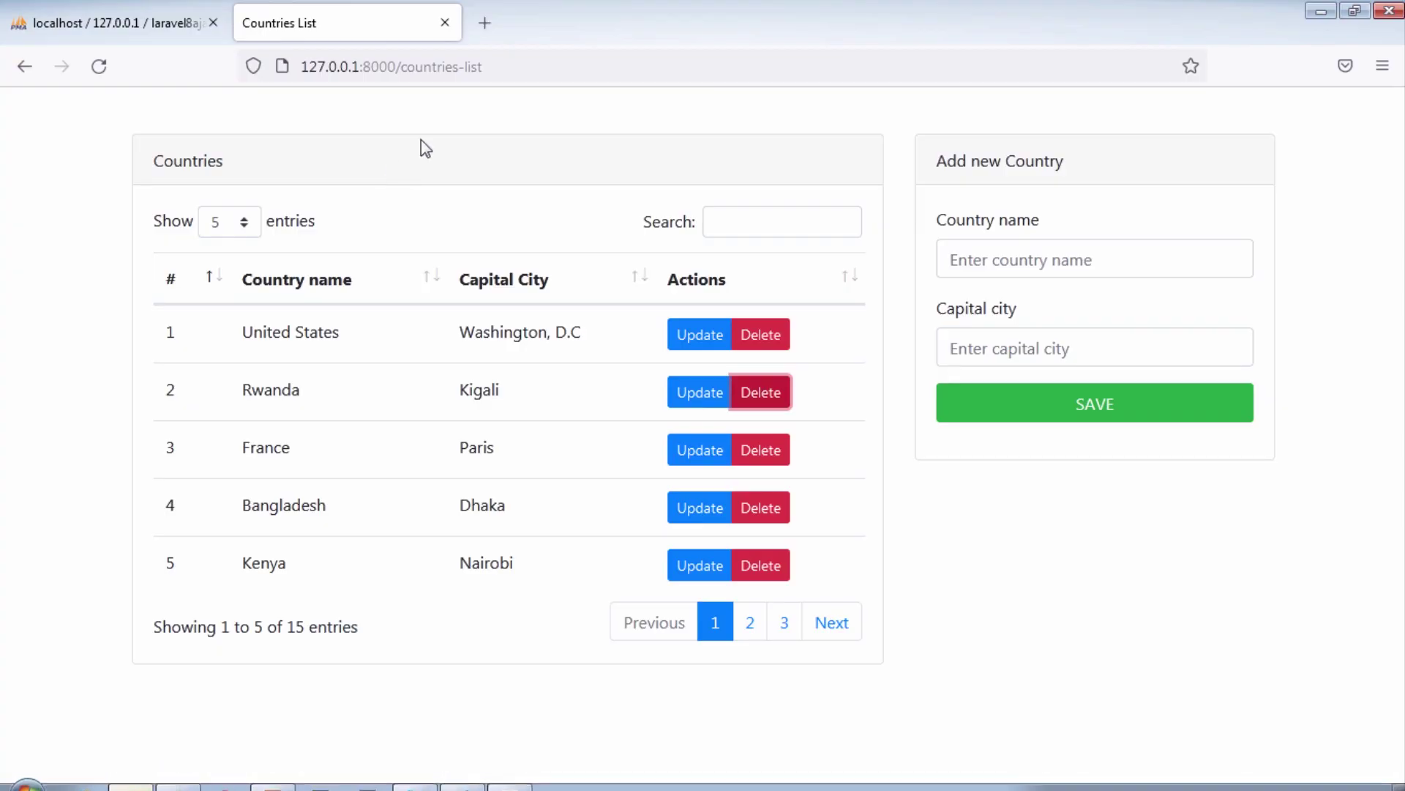
click(520, 69)
key(Return)
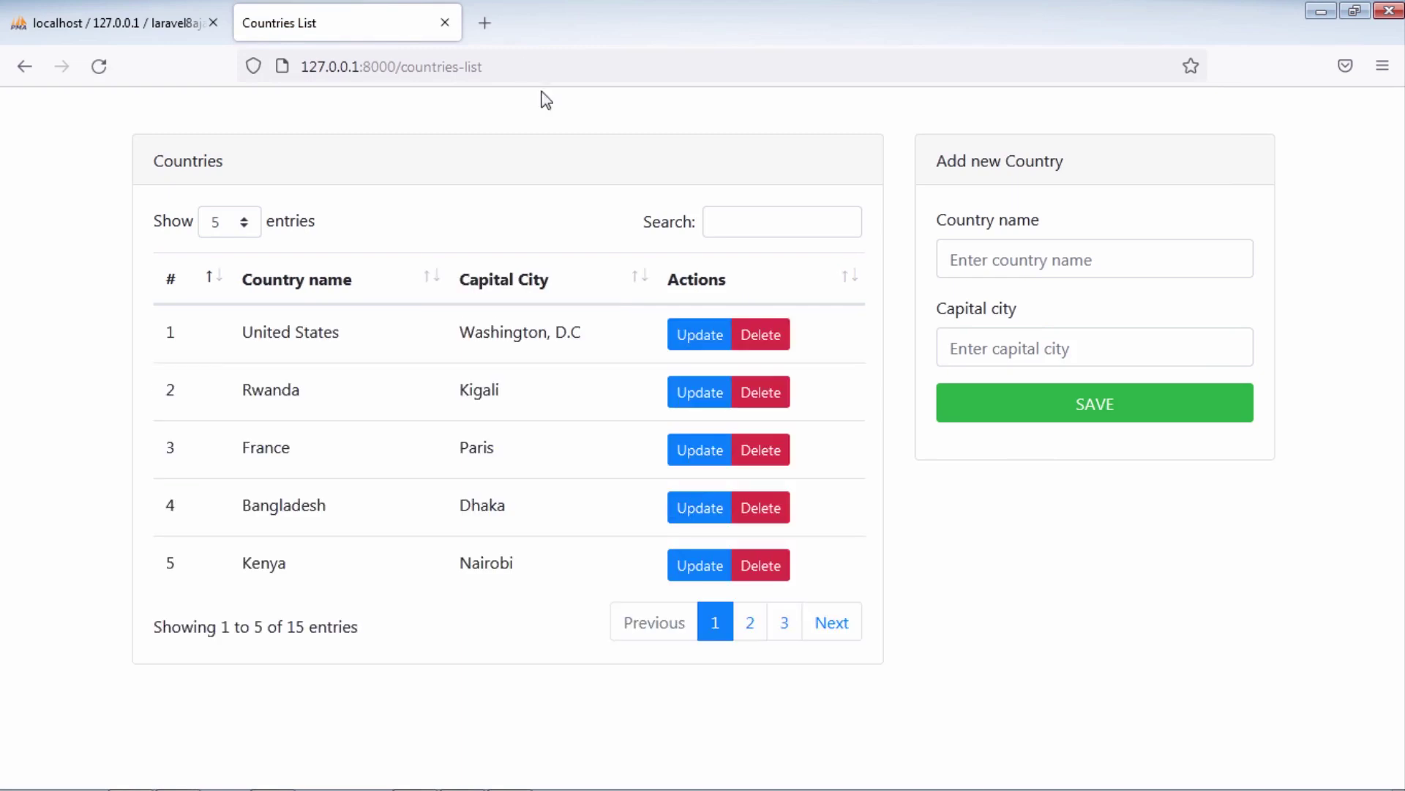
click(773, 347)
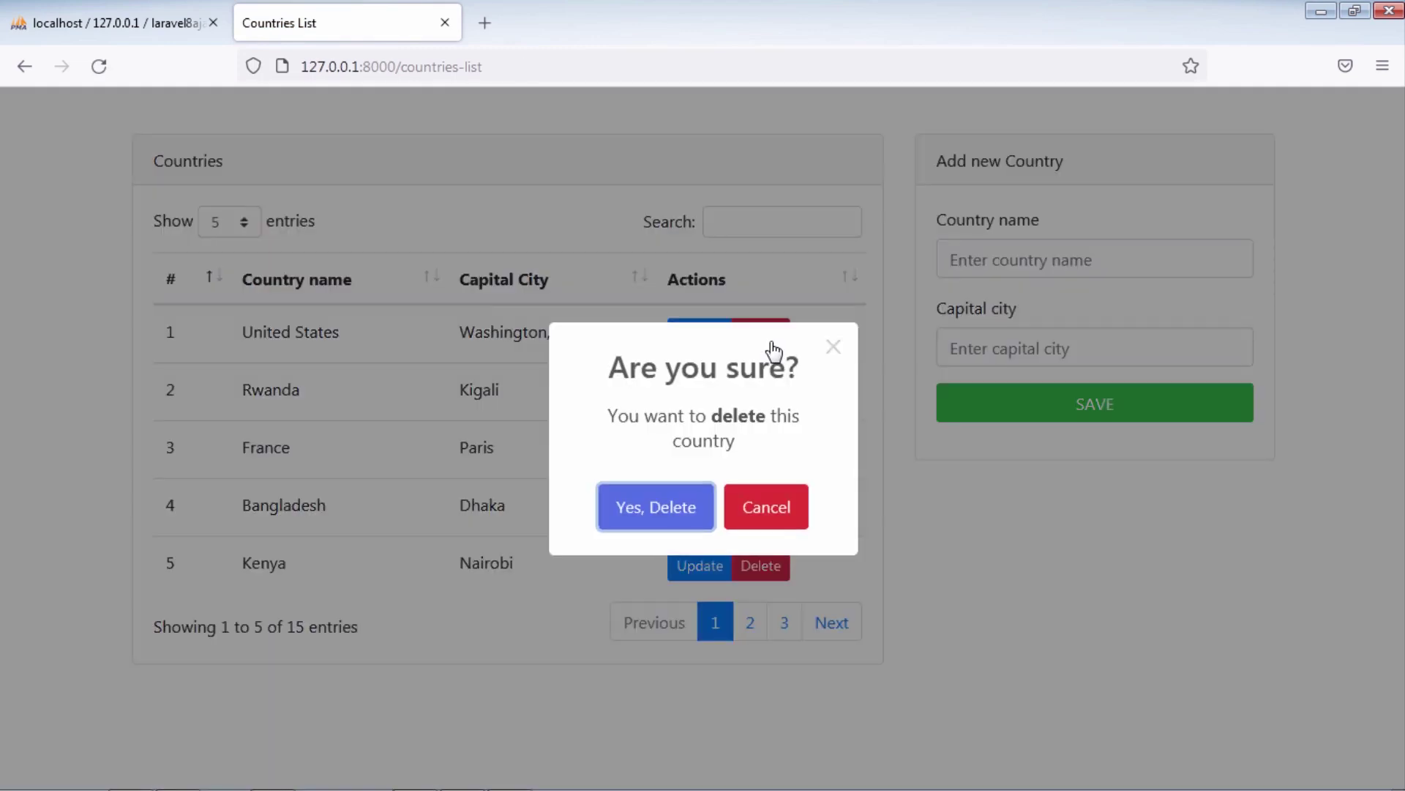
drag(679, 373, 816, 382)
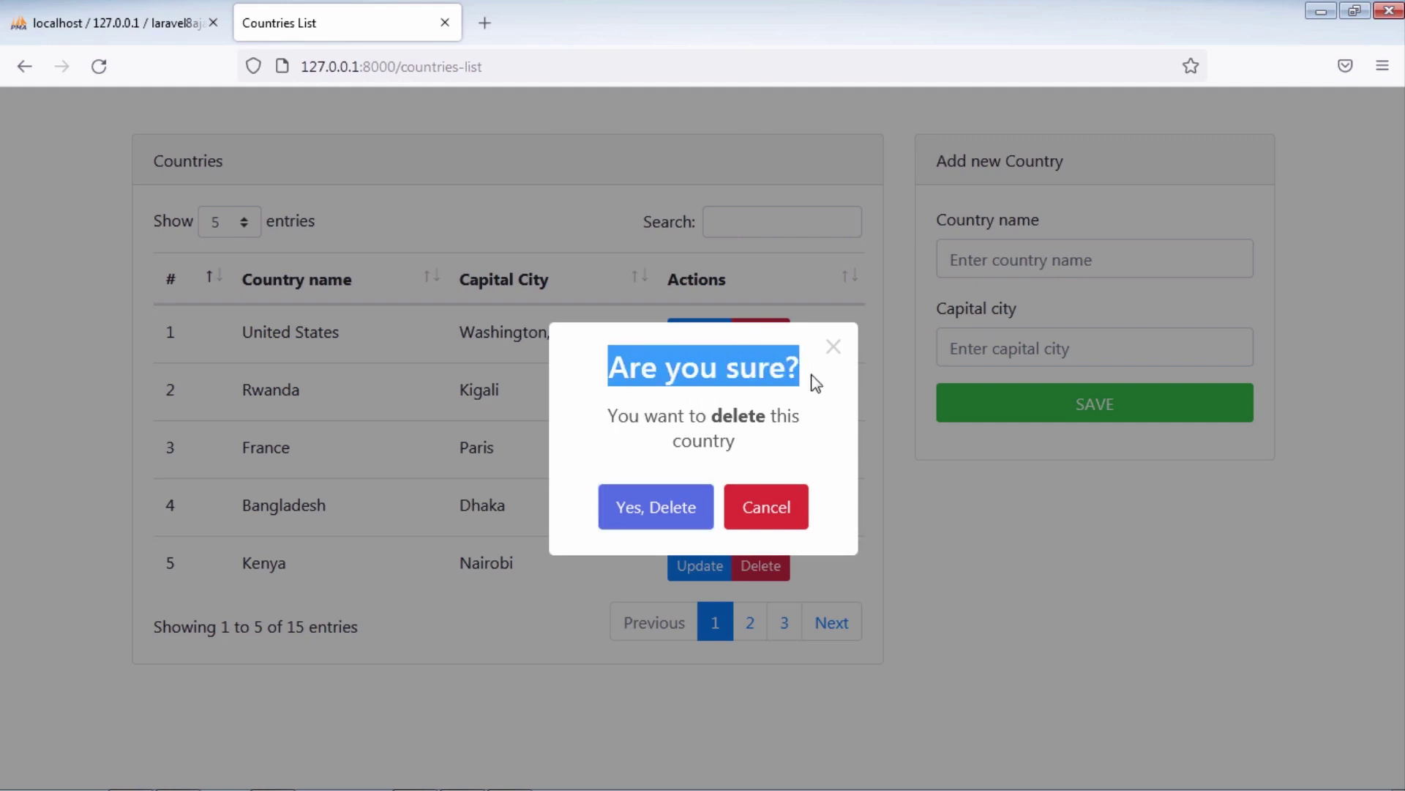
drag(616, 418, 797, 423)
click(768, 478)
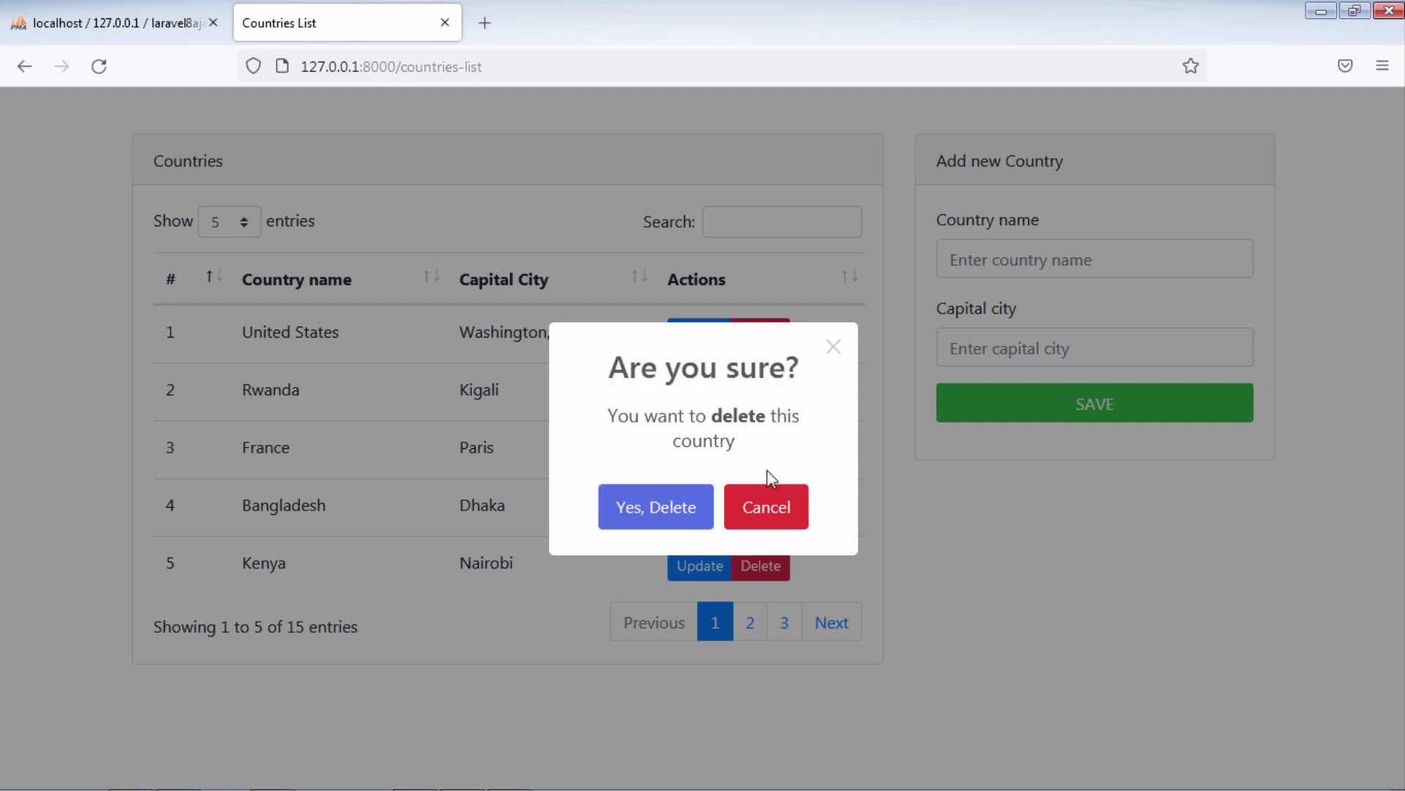
click(776, 521)
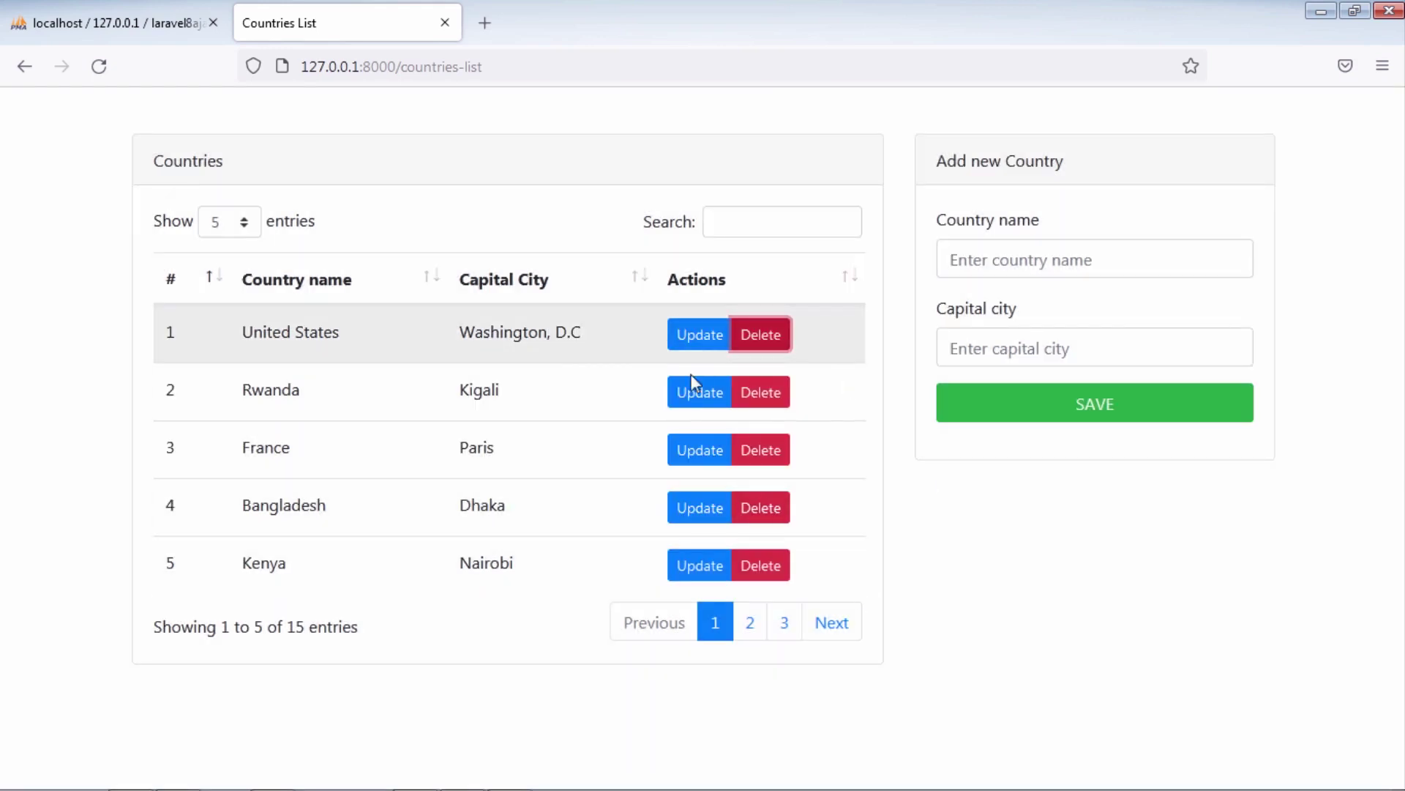
- Confirm deleting United States with Yes, Delete and reload the table
click(770, 341)
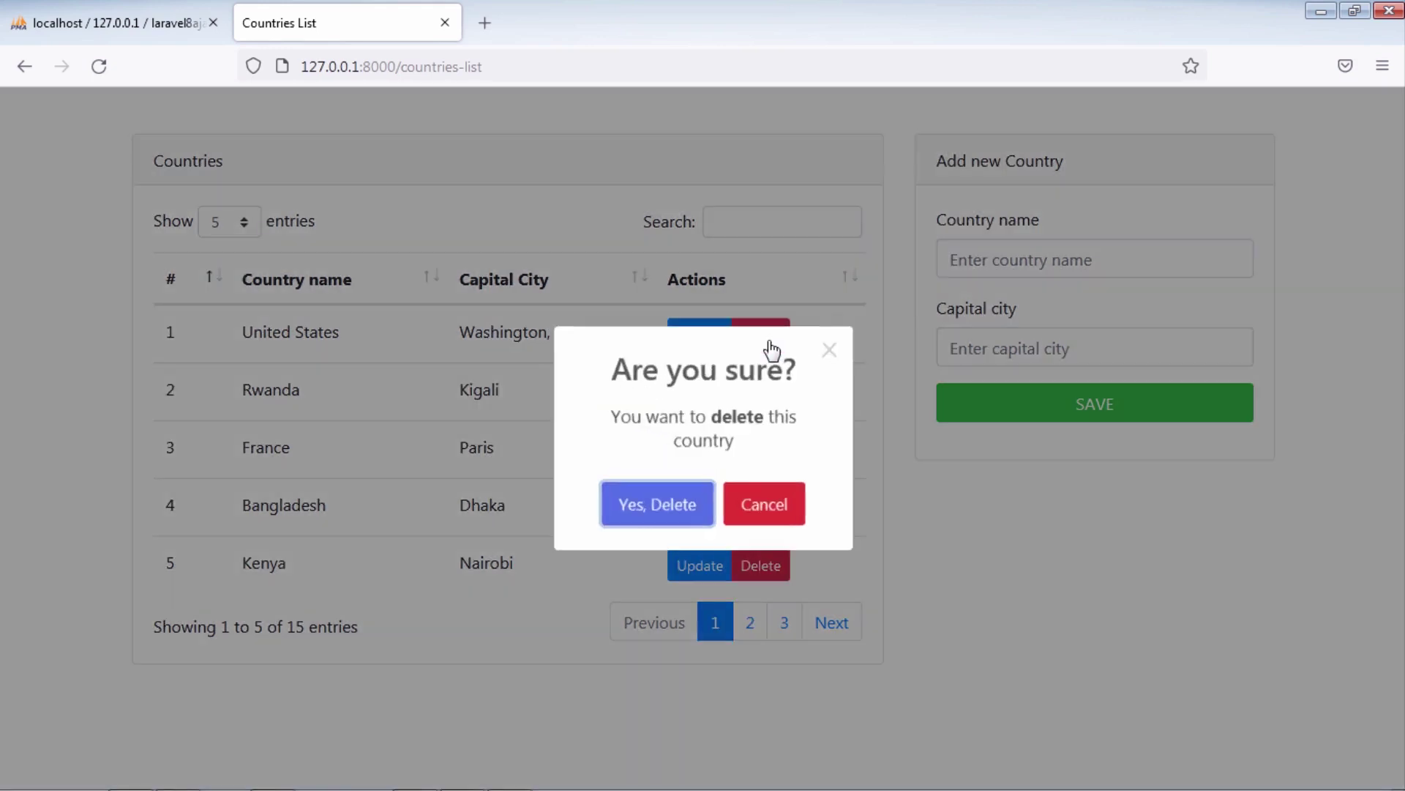
click(670, 518)
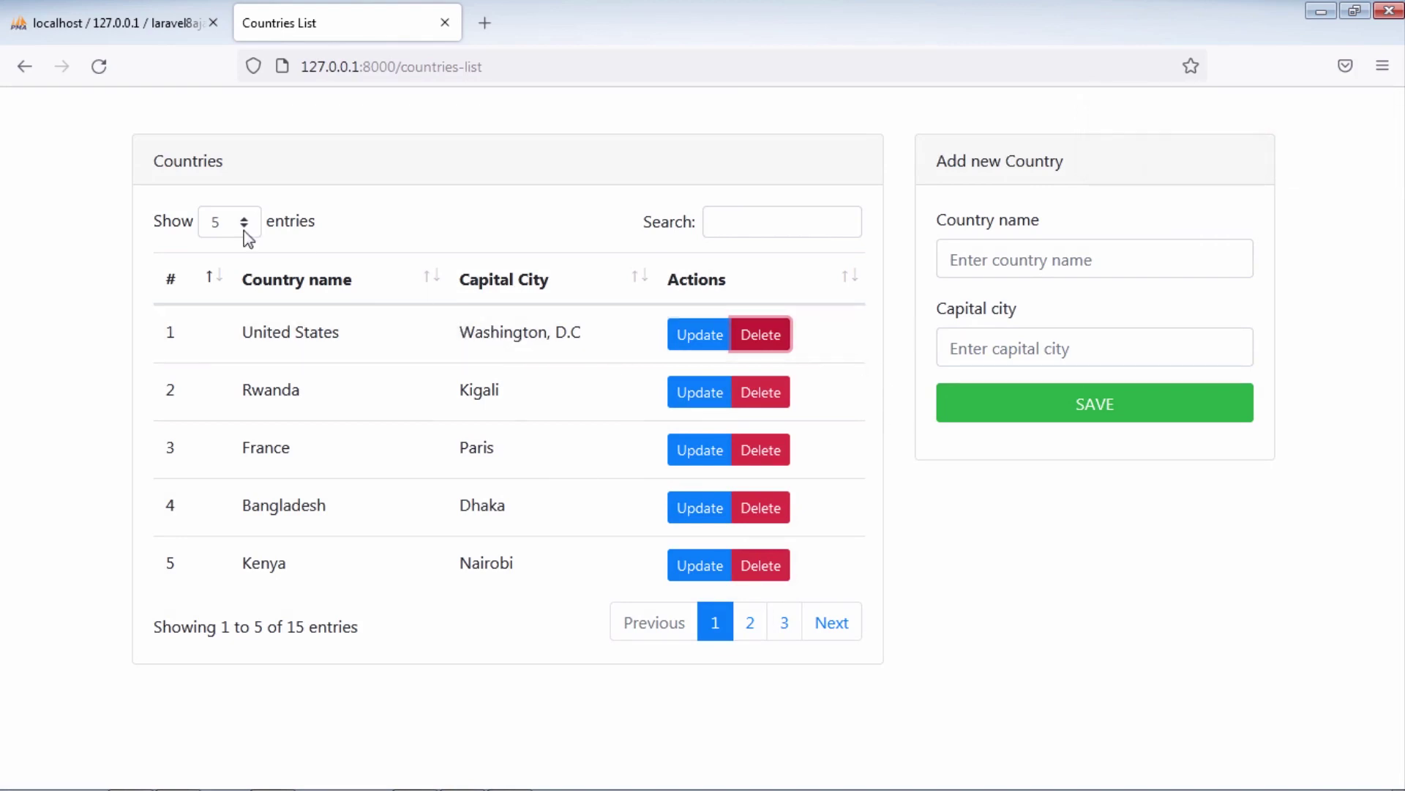
click(111, 72)
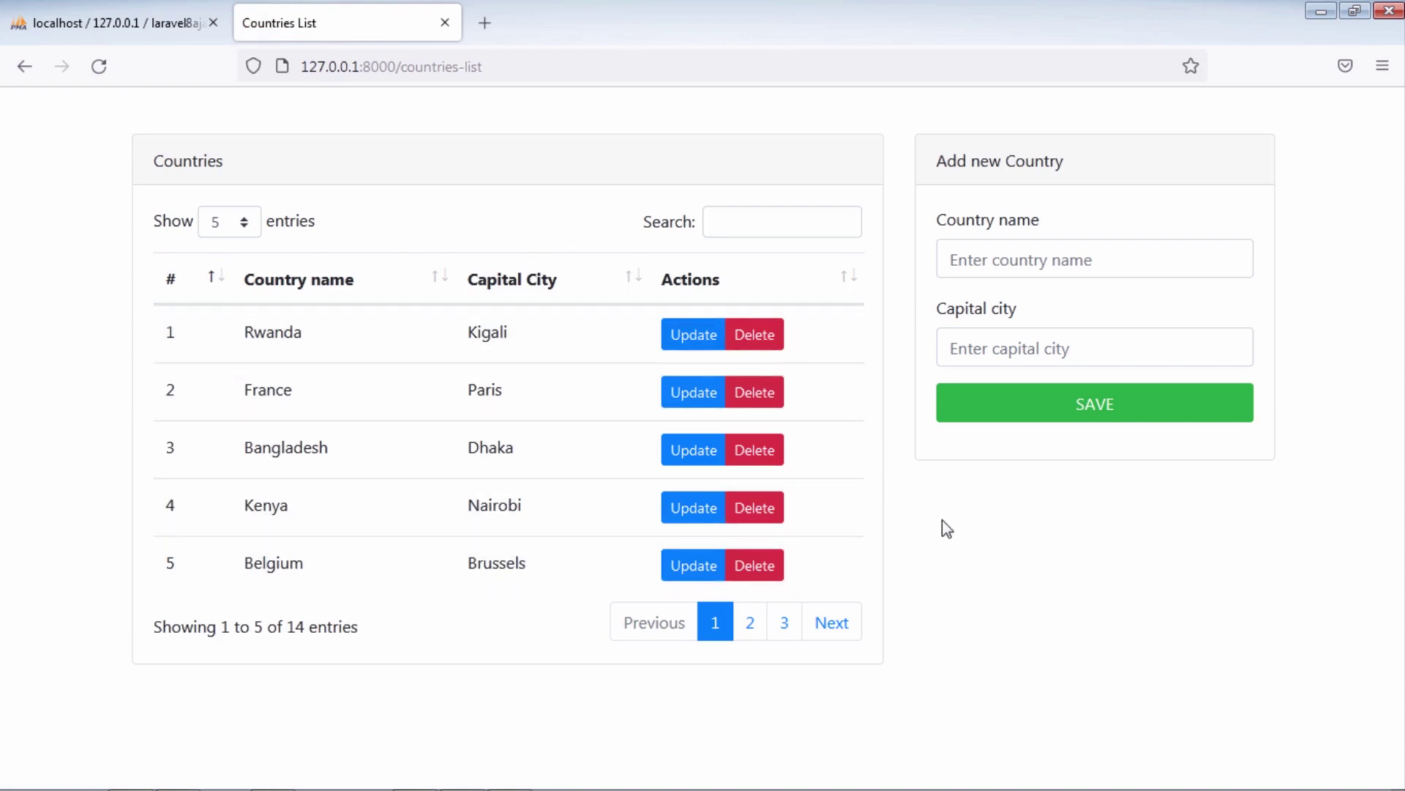
- In countries-list.blade.php, add a new line in the delete handler's success branch
click(1320, 11)
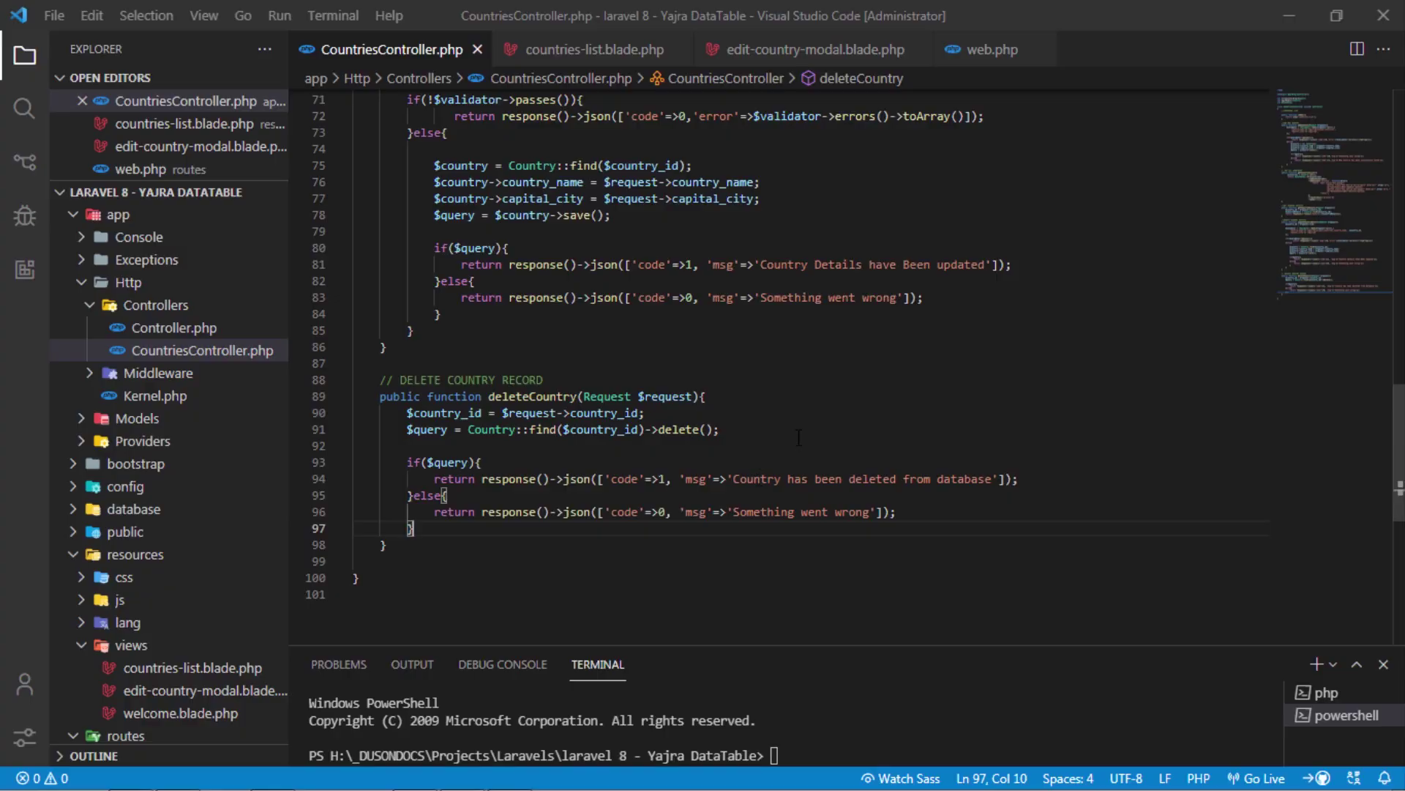
click(586, 53)
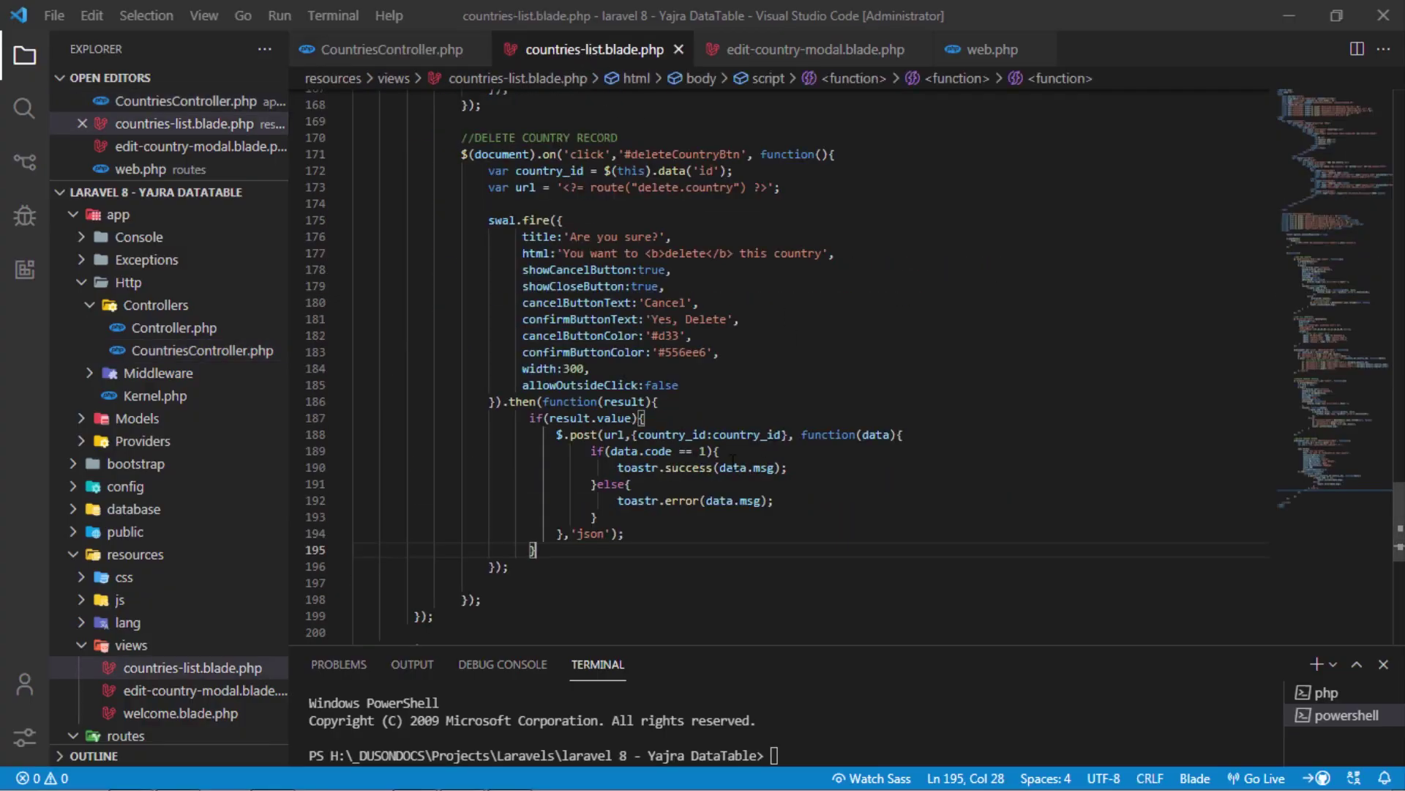
click(775, 454)
key(Return)
text($)
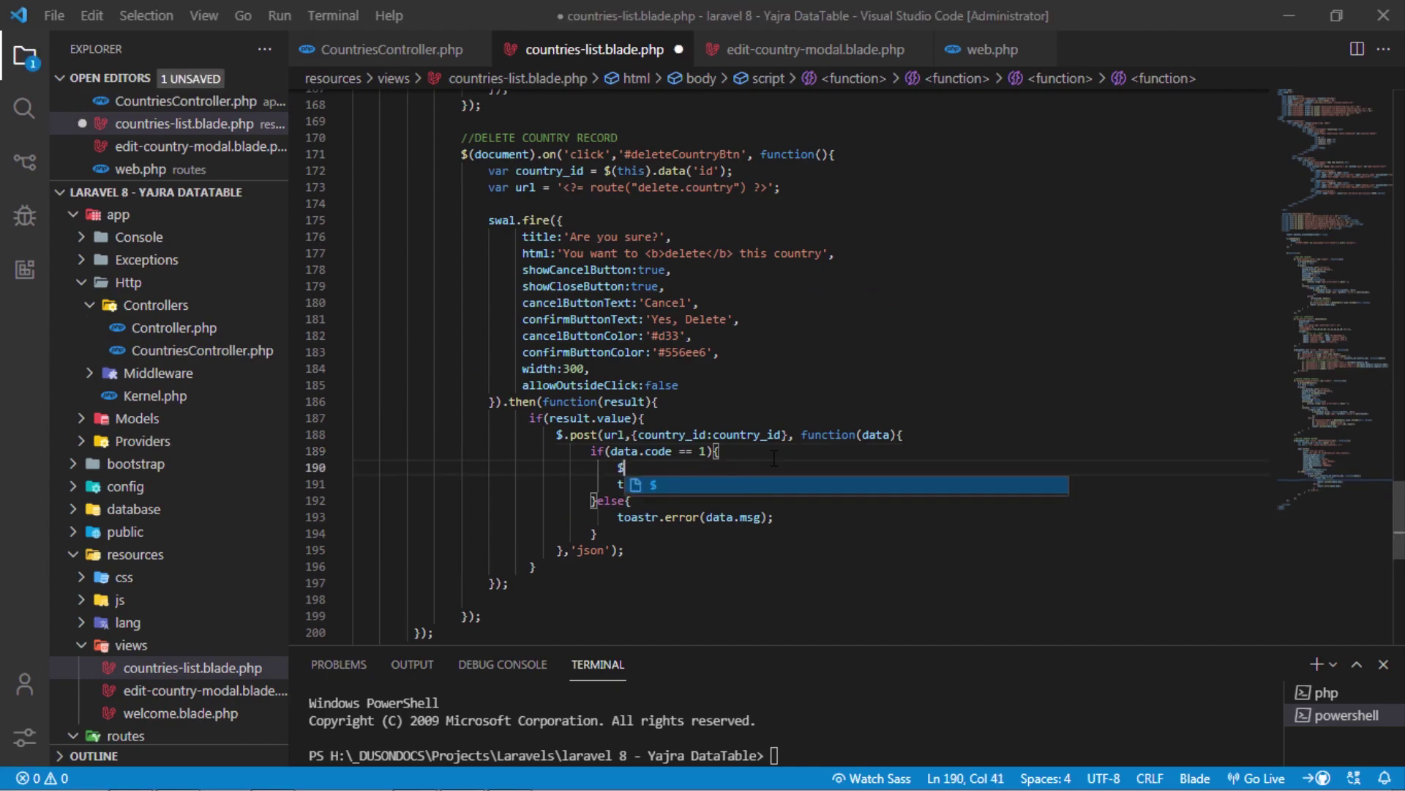
text(()
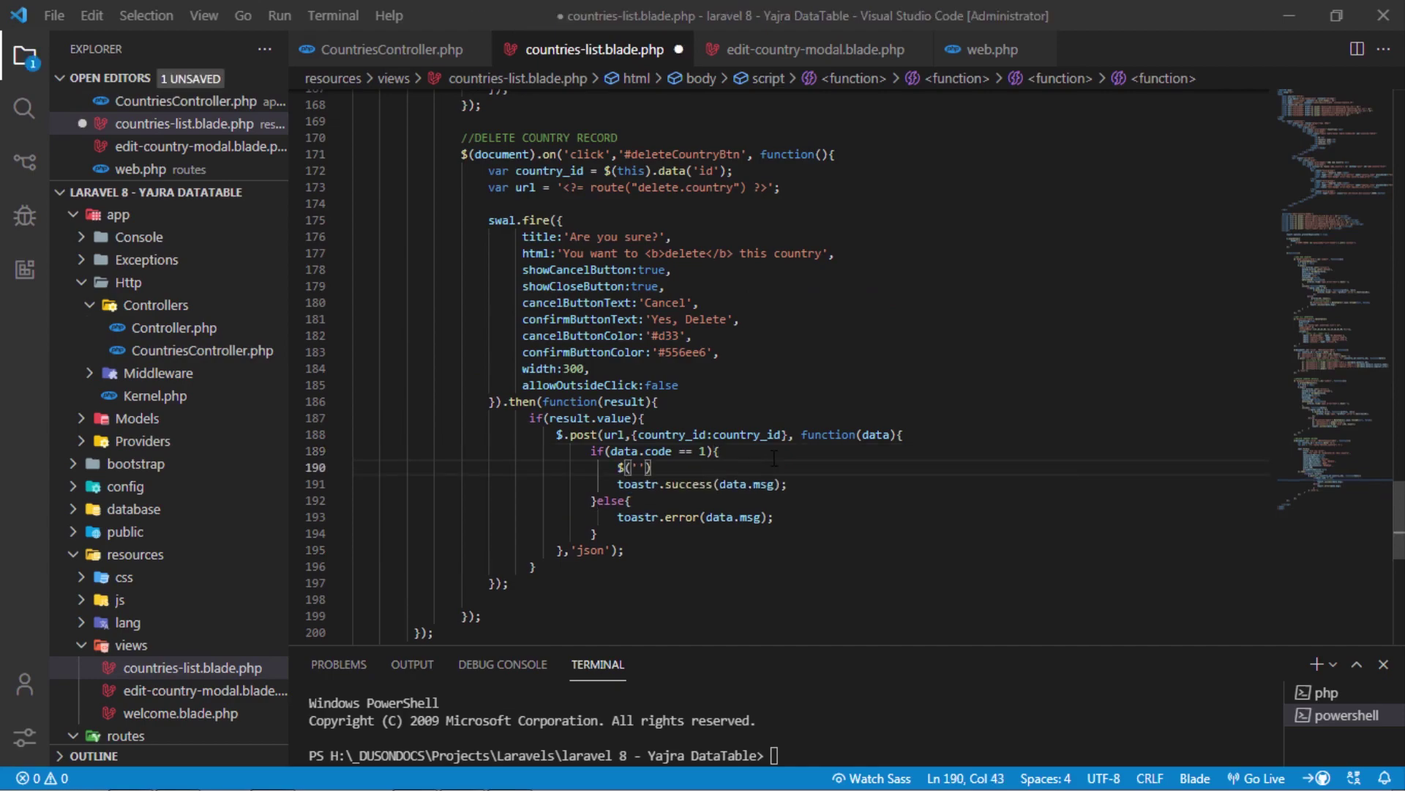
scroll(1038, 431, up, 4)
scroll(1039, 431, up, 10)
scroll(1039, 430, up, 10)
scroll(1038, 430, up, 10)
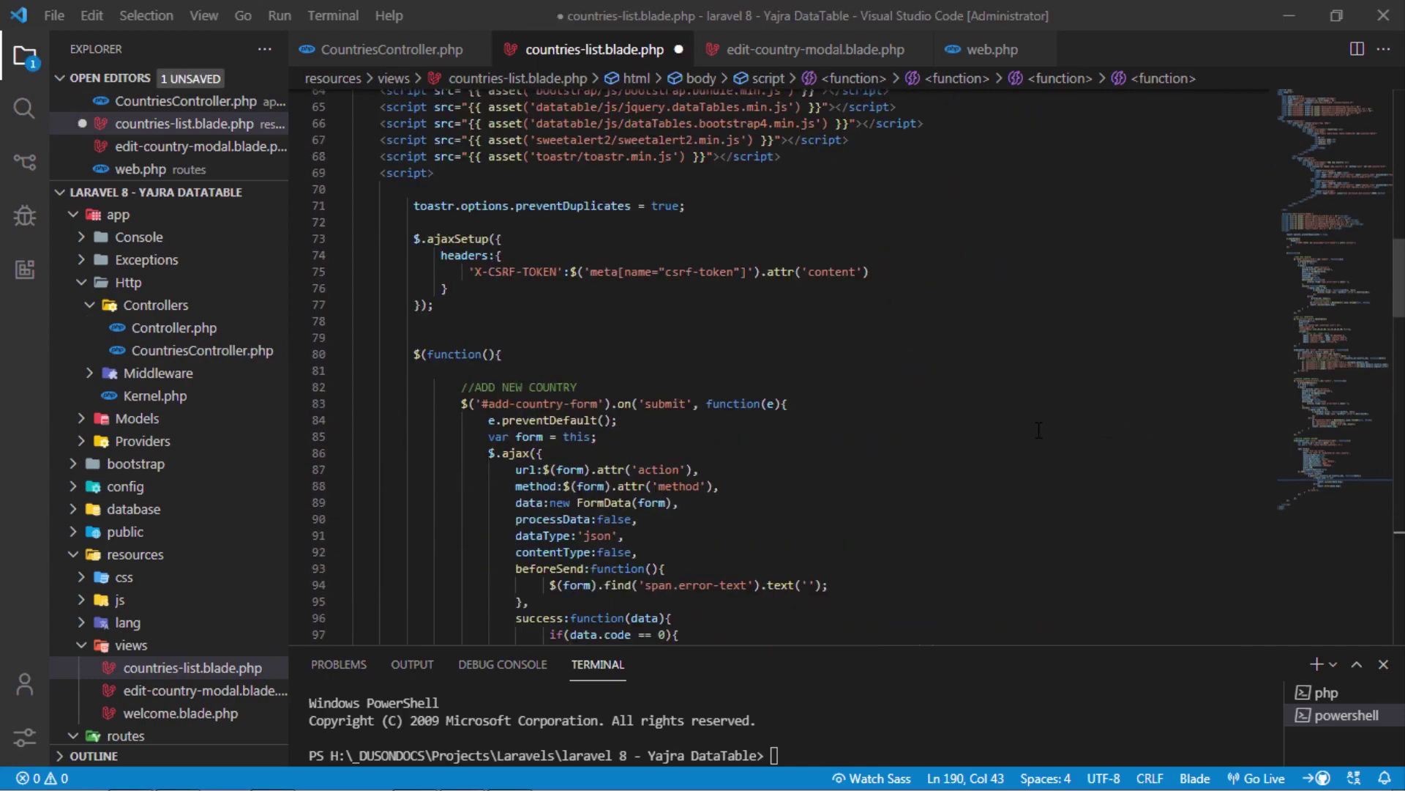
scroll(1039, 431, up, 5)
scroll(1039, 431, up, 6)
scroll(1039, 431, up, 1)
scroll(1039, 431, up, 2)
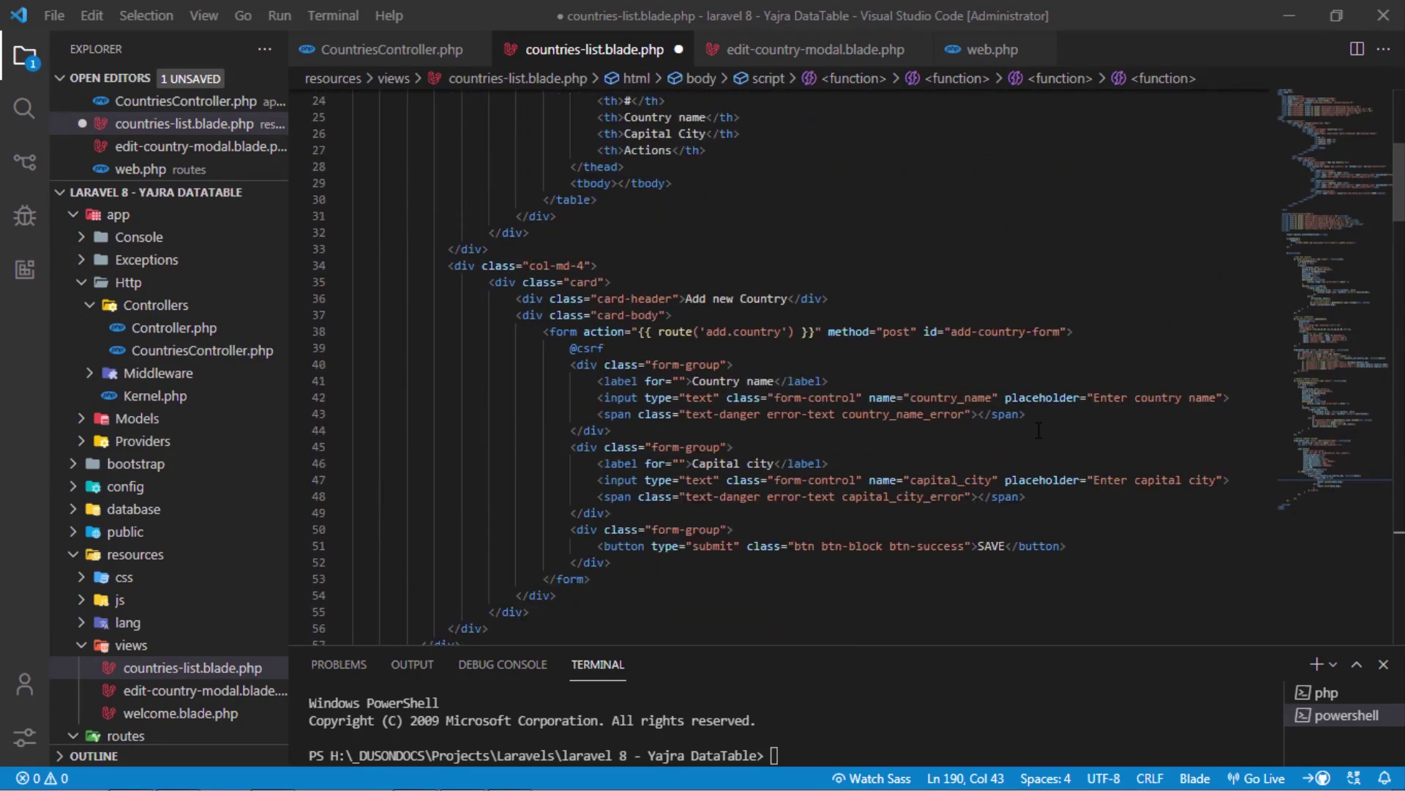
scroll(1033, 415, up, 4)
scroll(933, 348, up, 1)
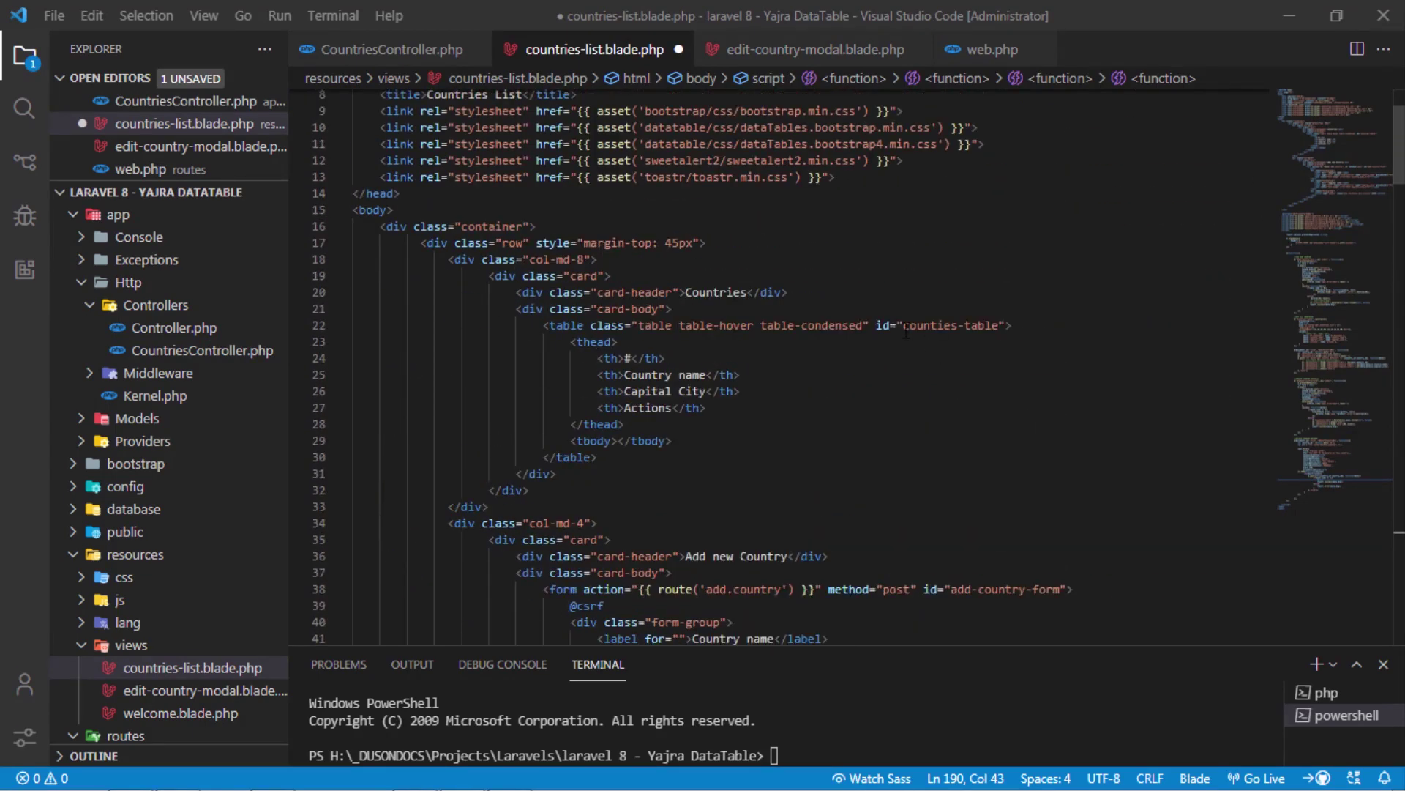
- Copy the counties-table id from the view's markup
drag(906, 333, 1002, 330)
right_click(959, 334)
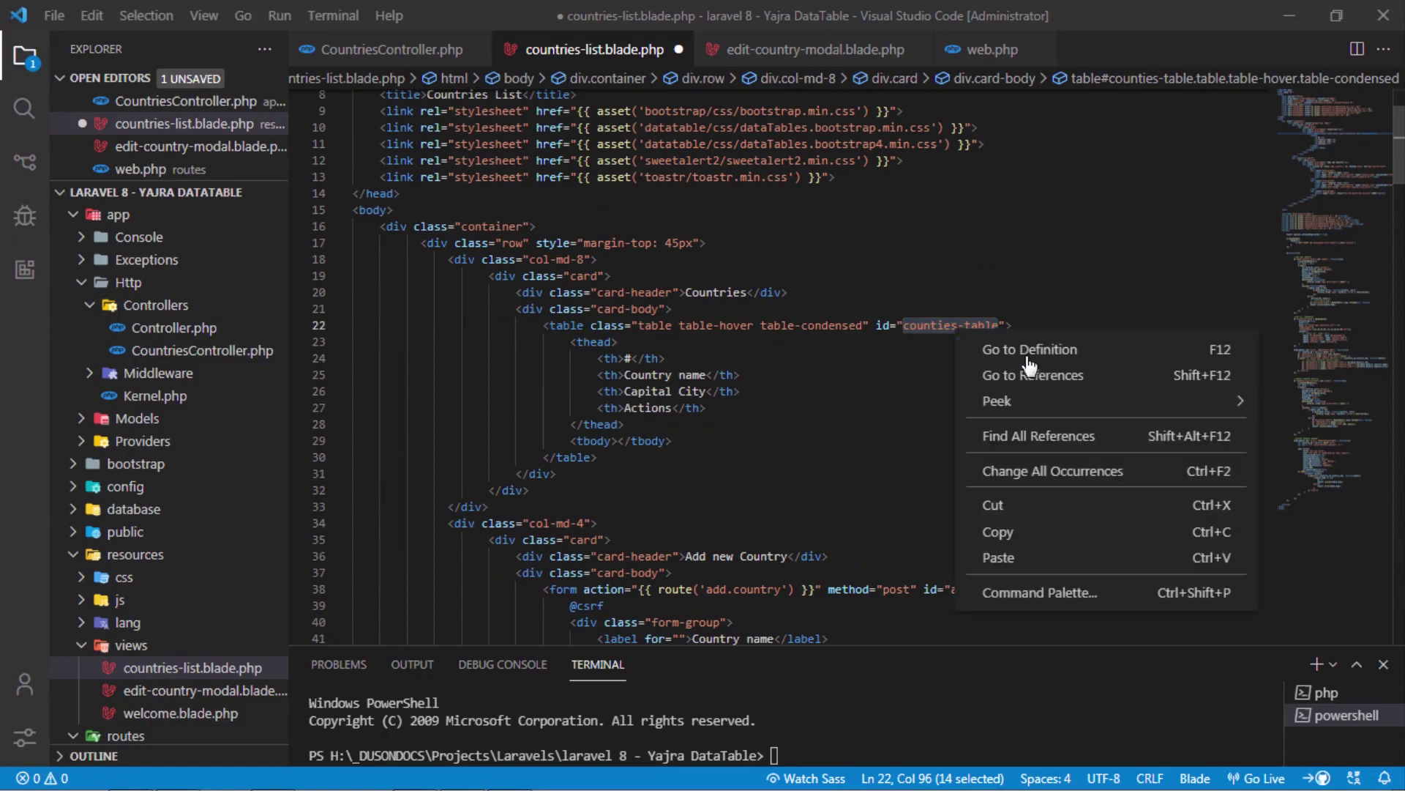
click(1029, 532)
scroll(1053, 507, down, 5)
scroll(1053, 507, down, 11)
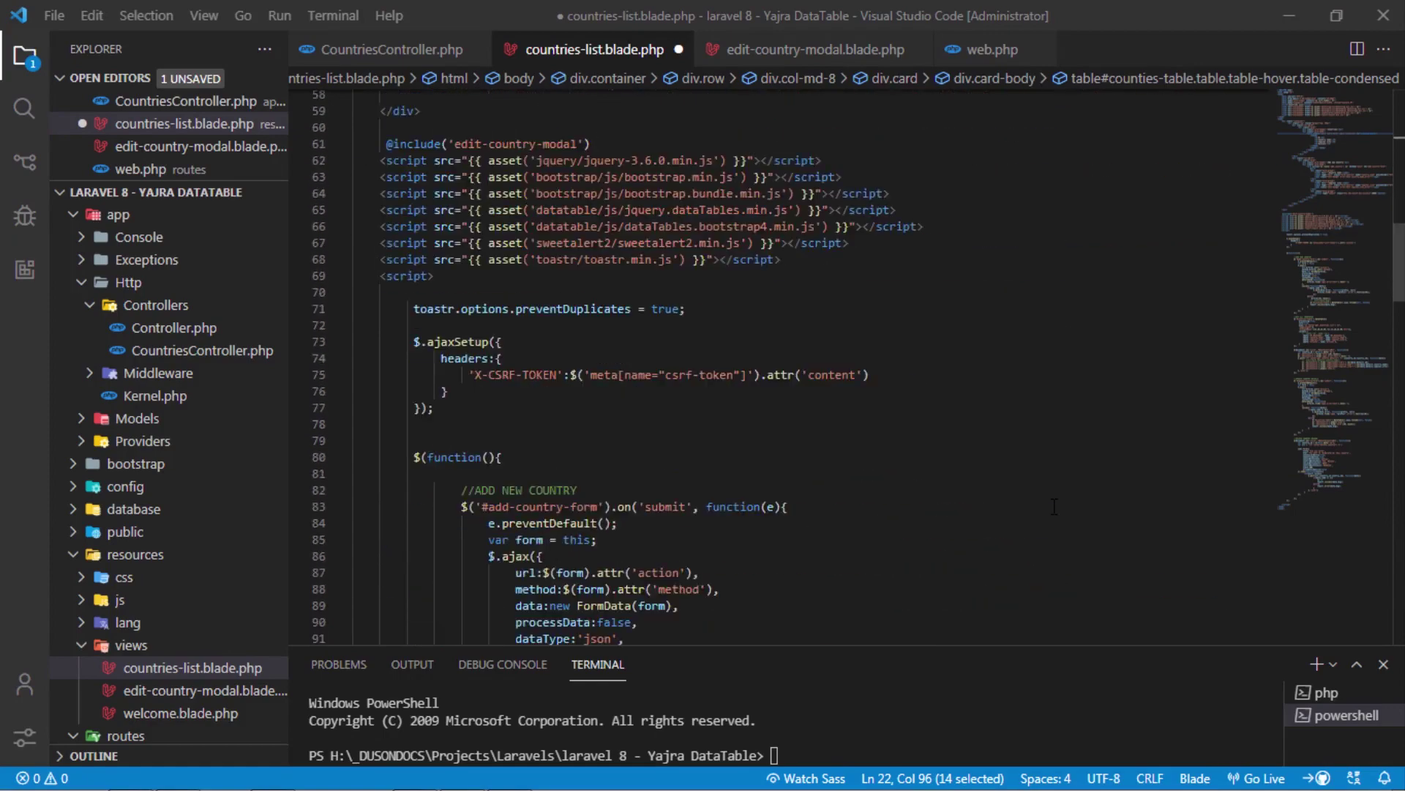
scroll(1054, 507, down, 7)
scroll(1053, 507, down, 8)
scroll(1053, 507, down, 7)
scroll(1053, 506, down, 7)
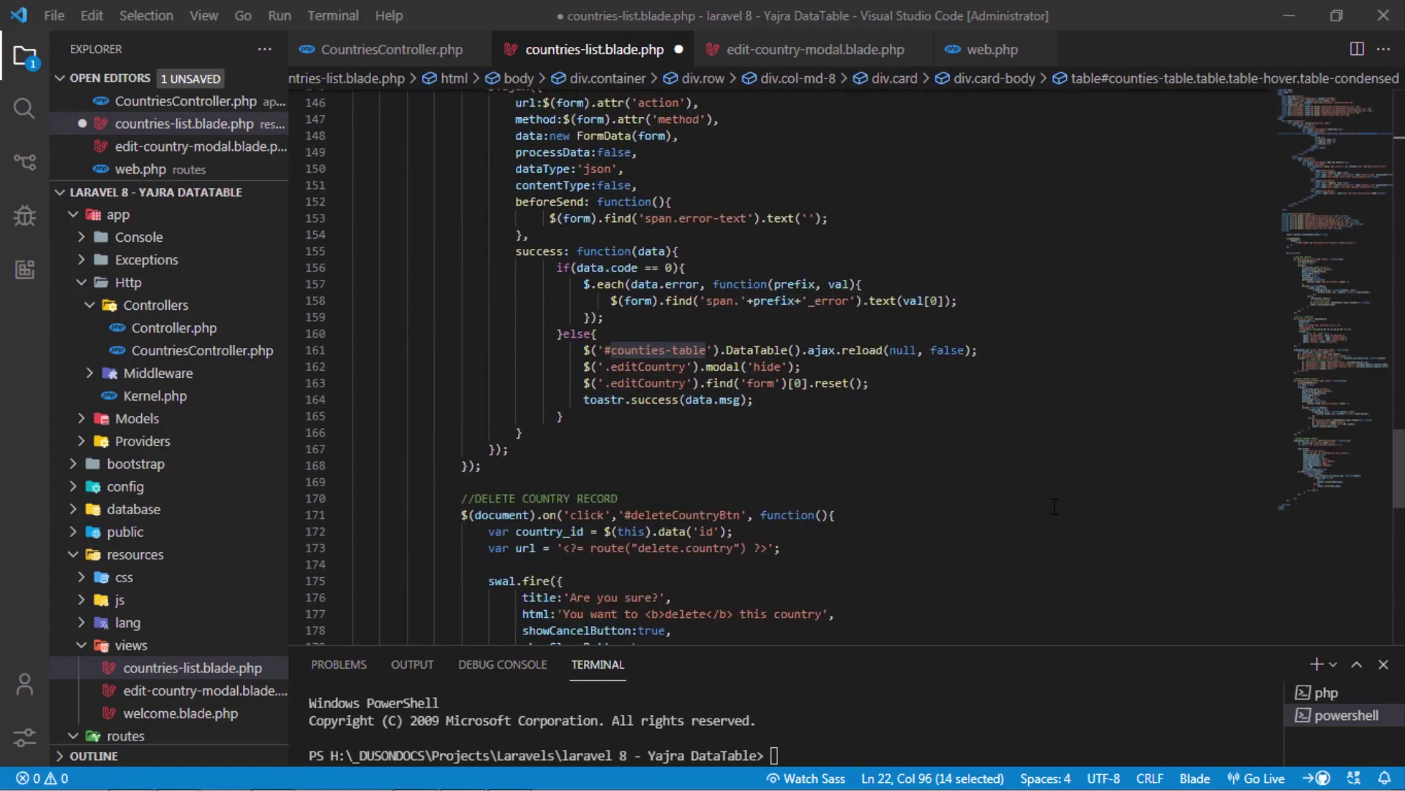
scroll(1052, 506, down, 3)
scroll(1053, 505, down, 6)
scroll(1053, 506, up, 1)
scroll(1053, 506, up, 1)
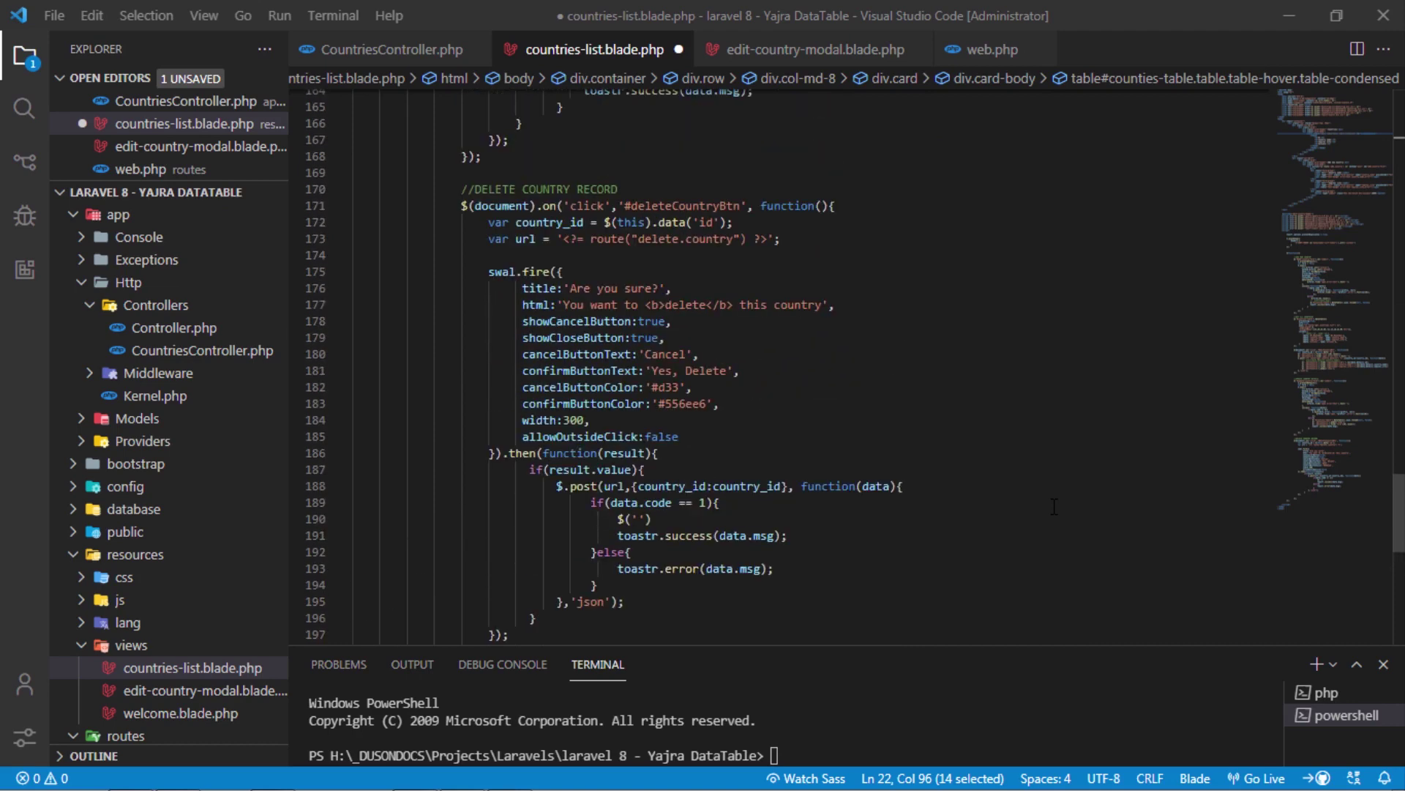
scroll(1053, 507, down, 2)
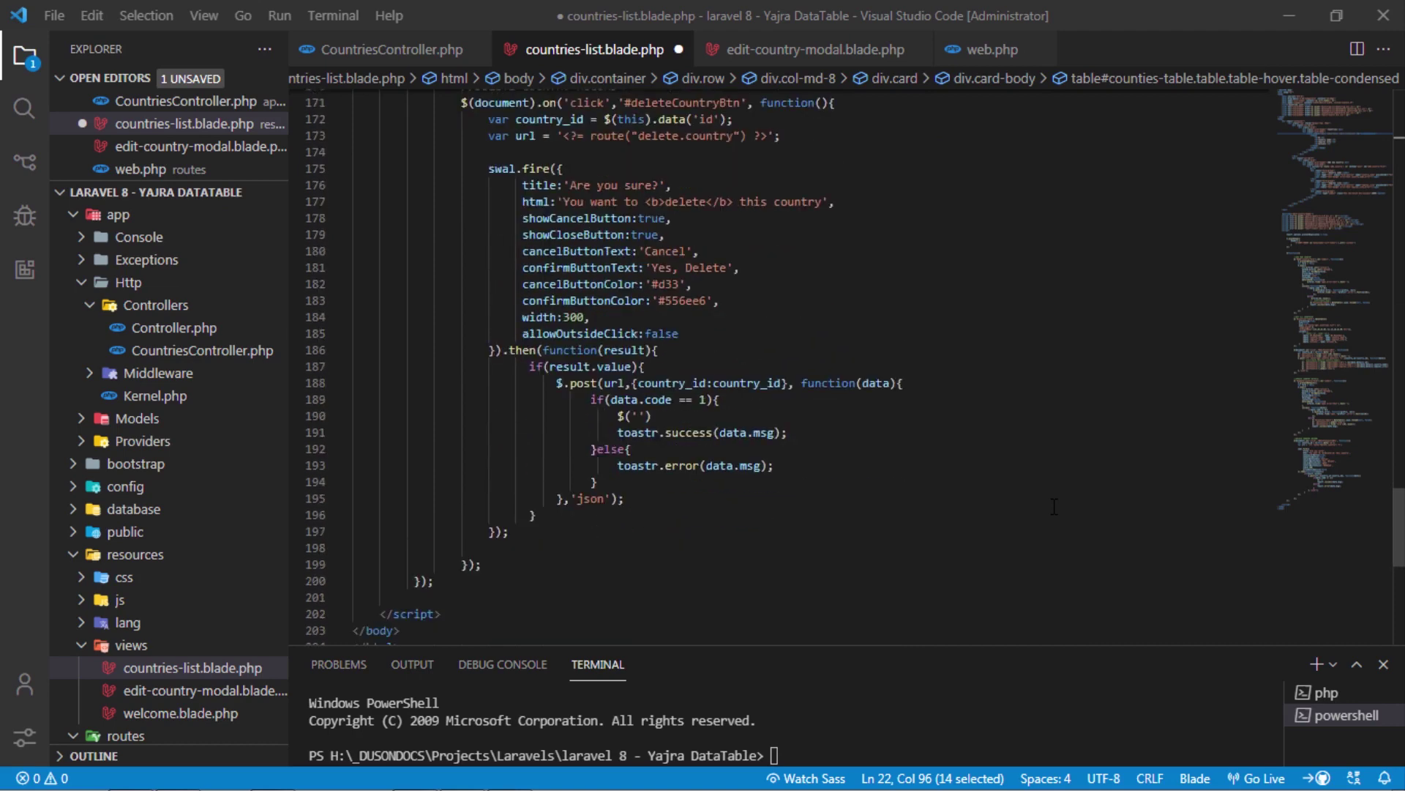
- Add $('#counties-table').DataTable().ajax.reload(null, false); on line 190 and save
click(638, 415)
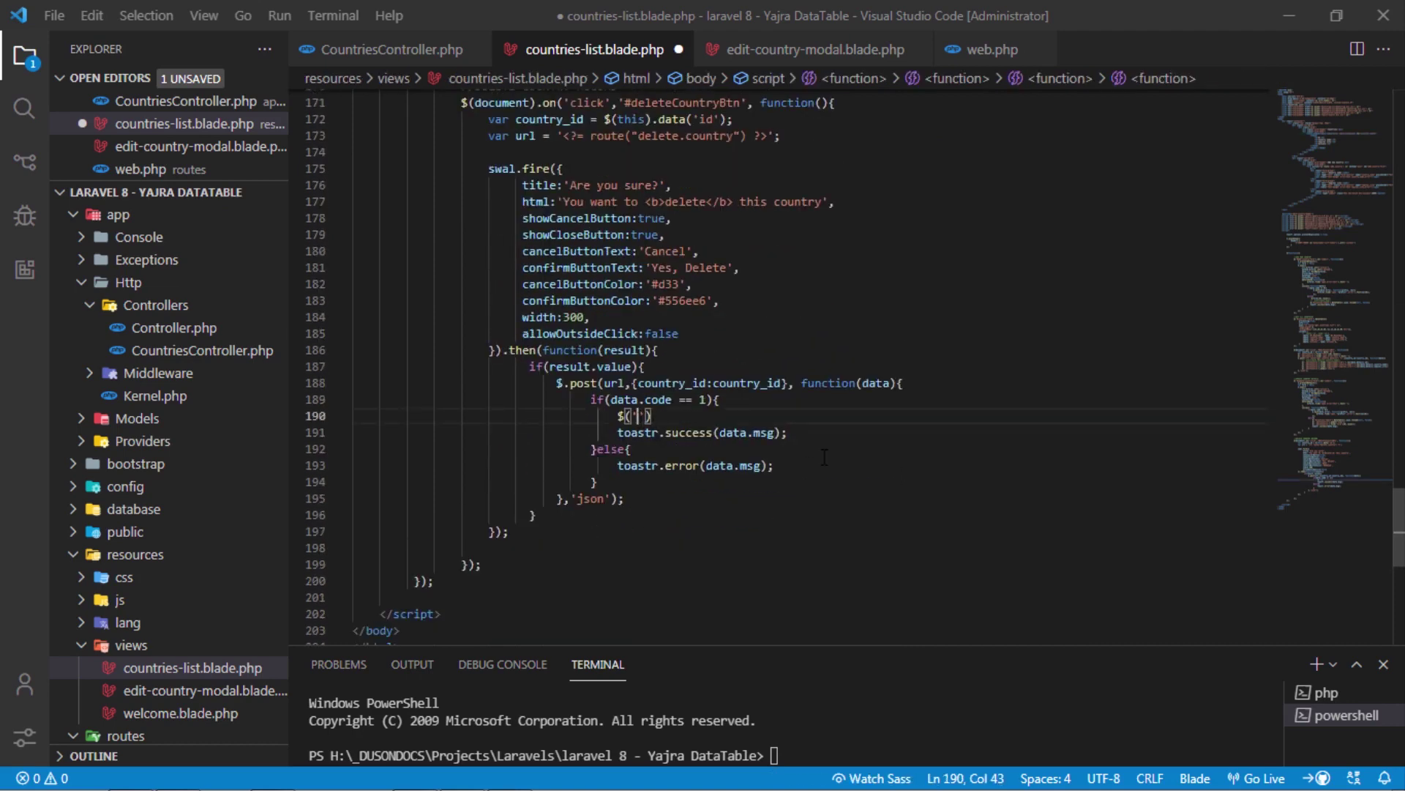
text(#counties-table'))
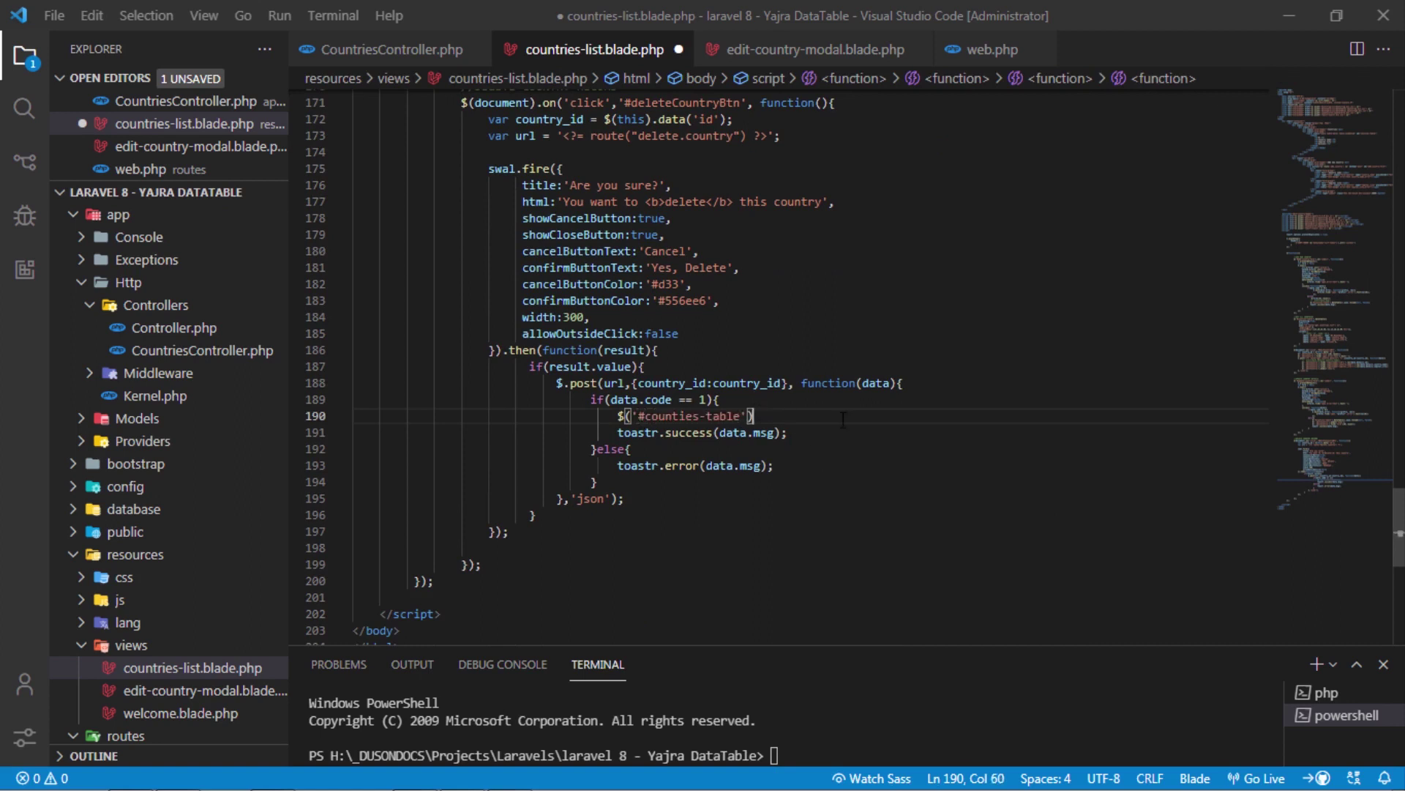
text(.DataTable())
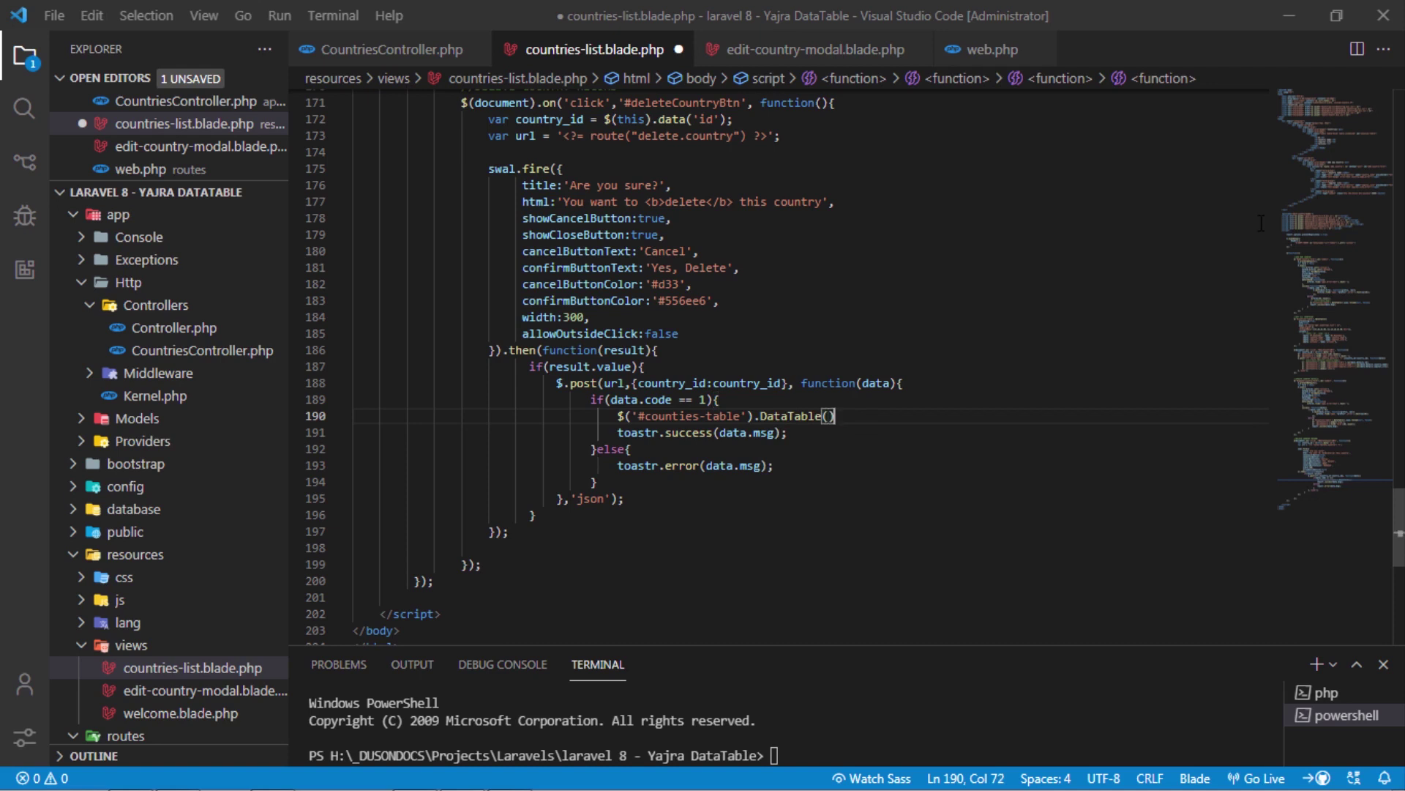
text(.ajax.reload(nu)
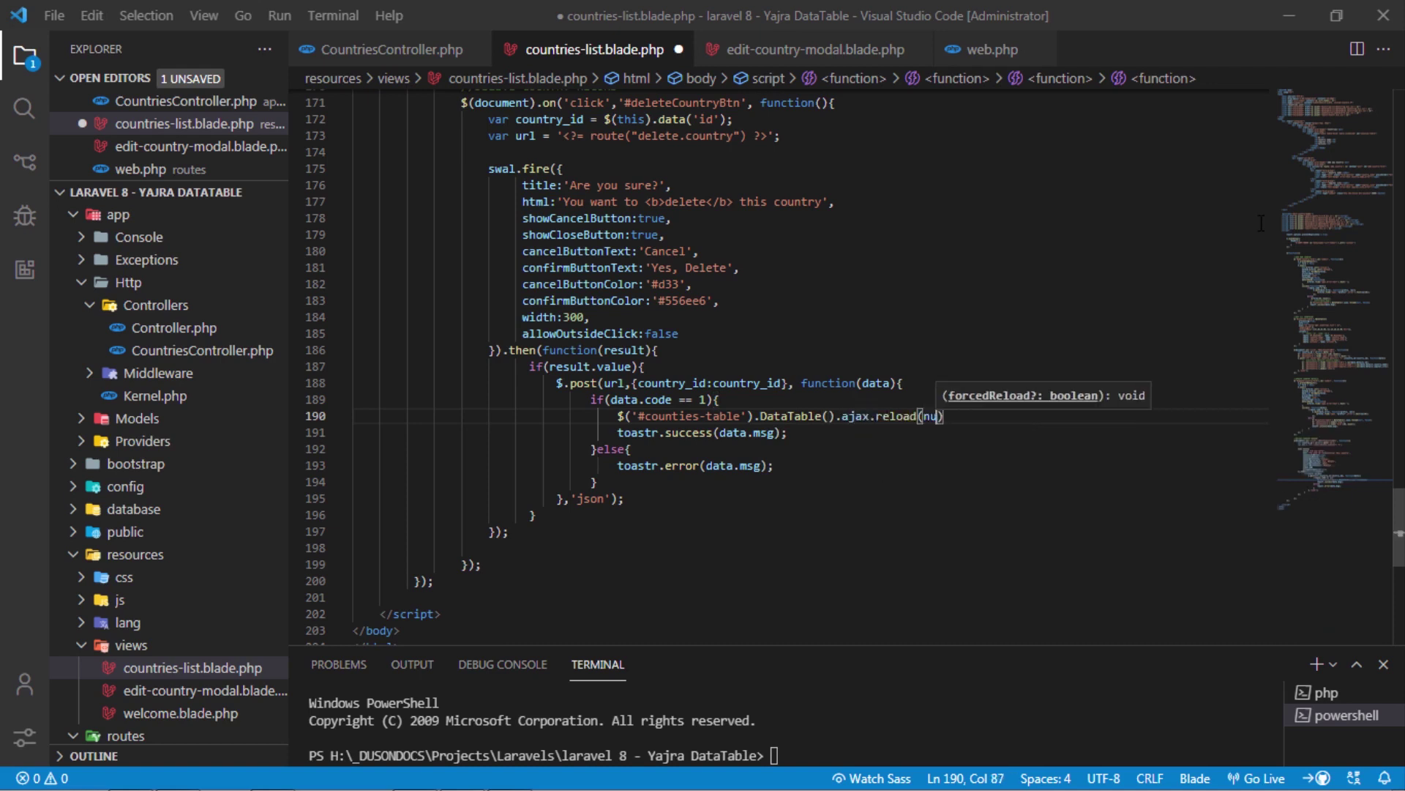
text(ll, false))
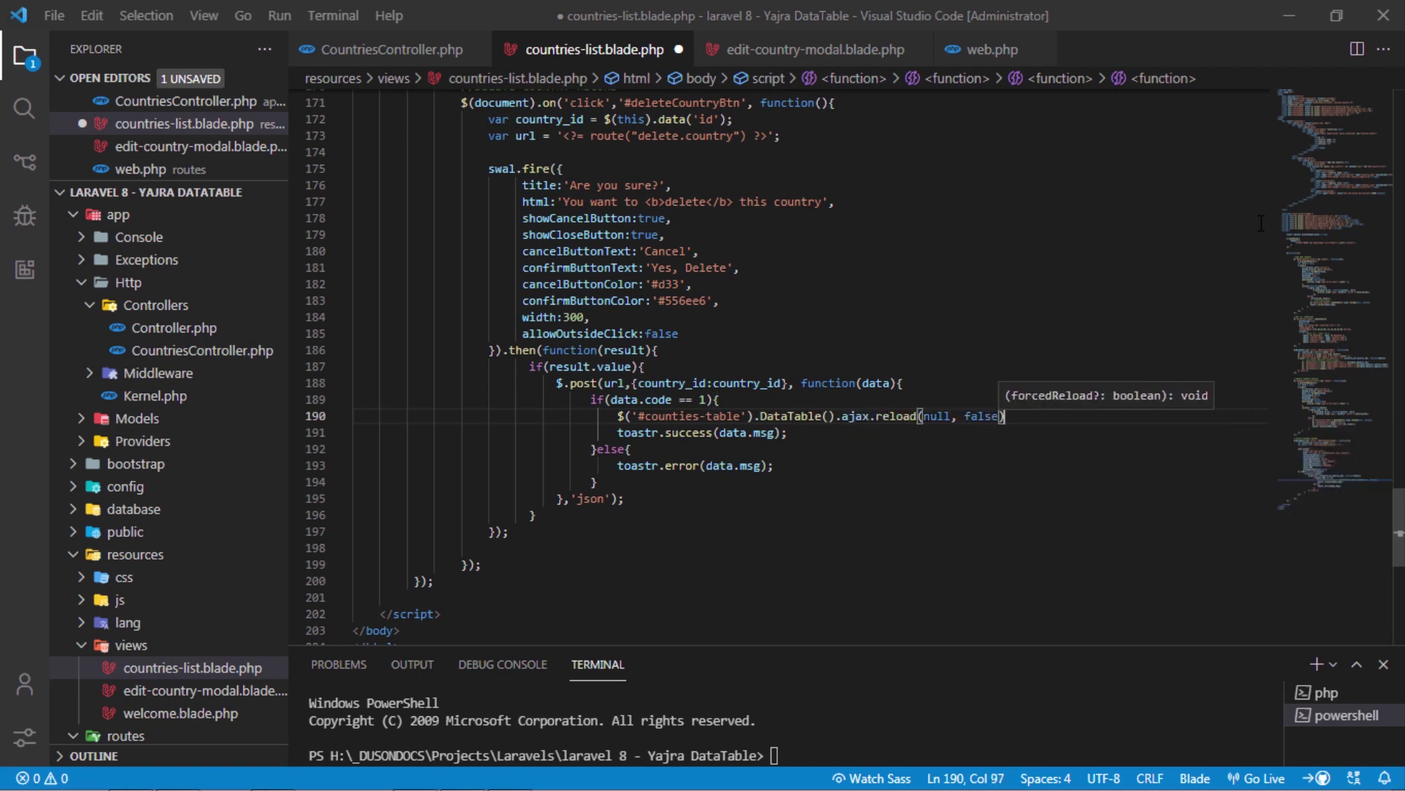
text(;)
key(ctrl+s)
mouse_move(204, 782)
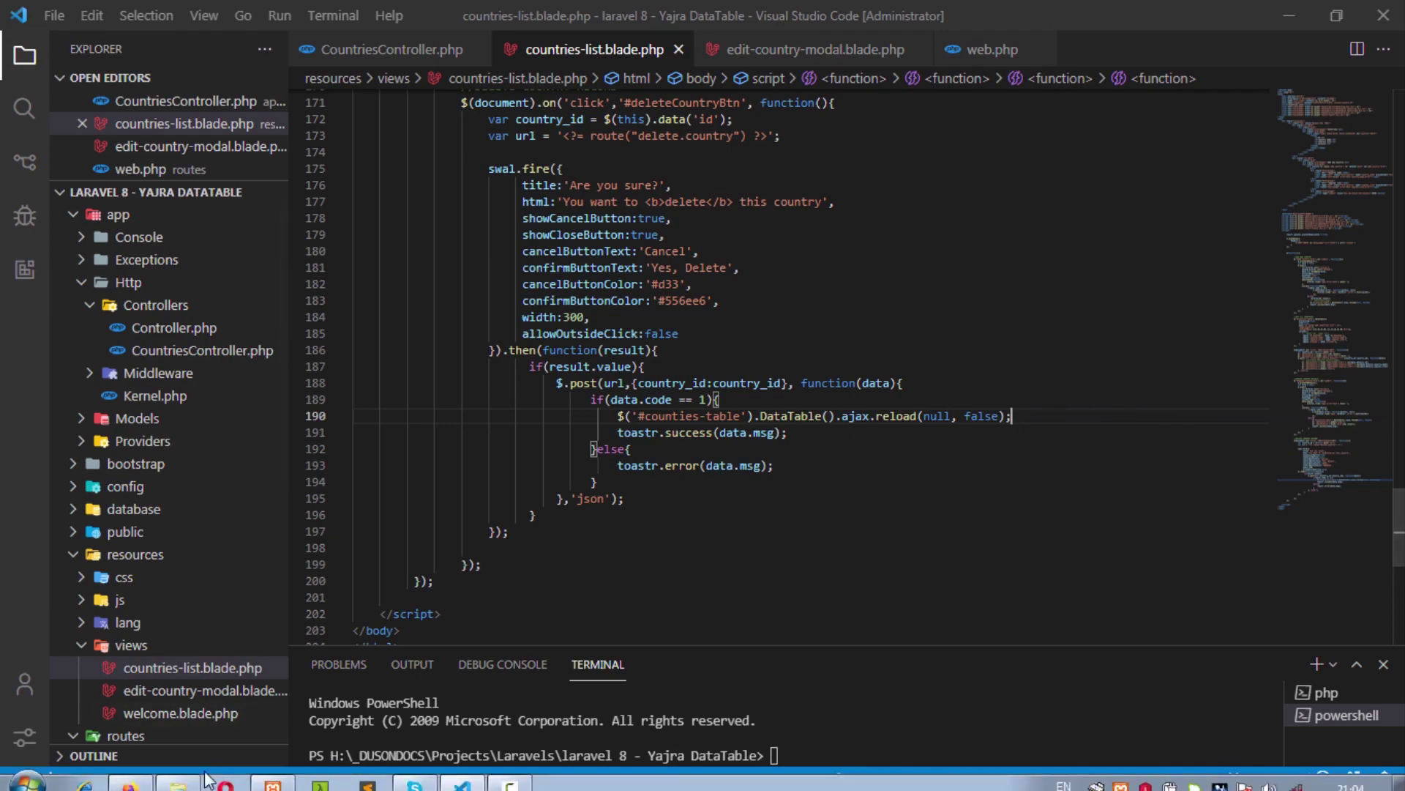
- Reload the countries list page in Firefox
click(130, 776)
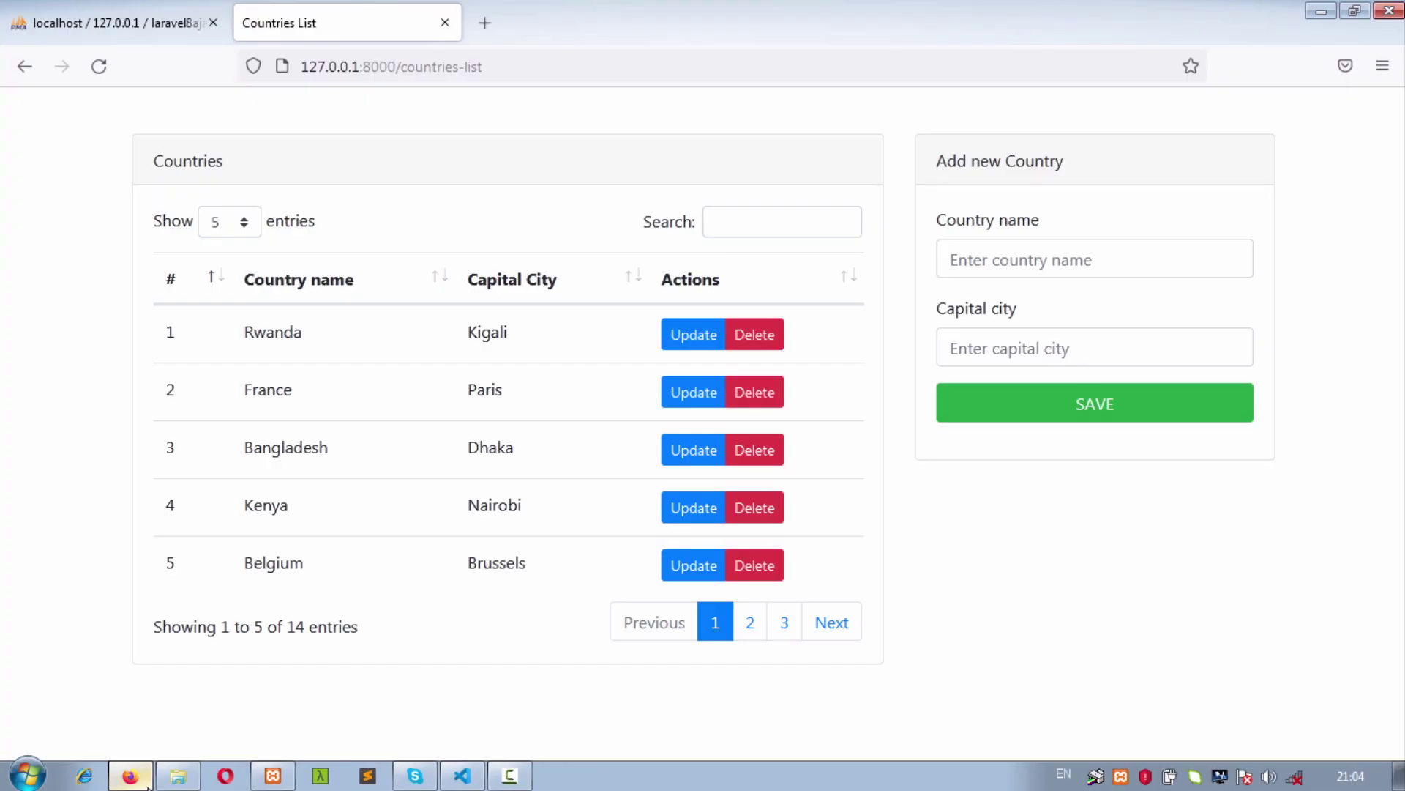
click(503, 55)
key(Return)
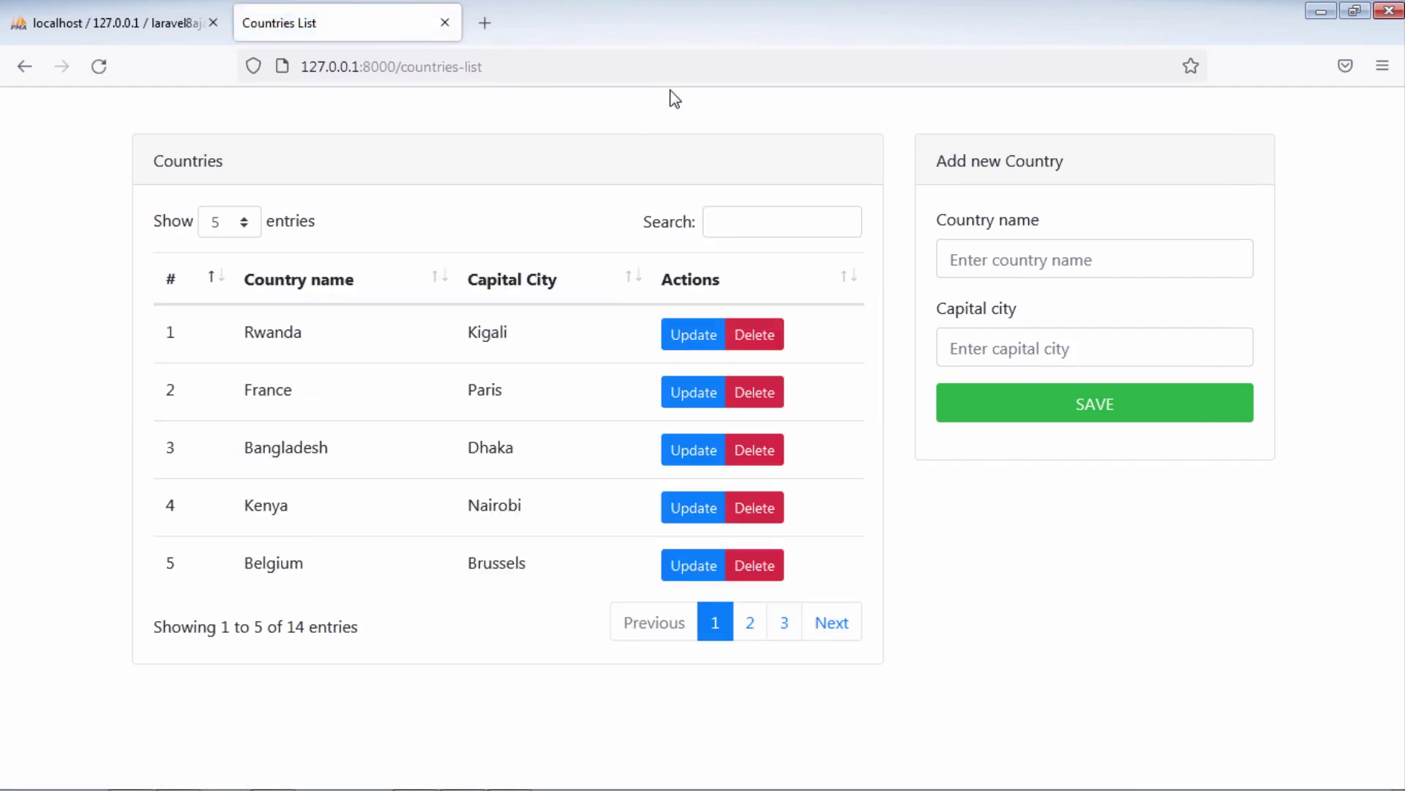
- Cancel the first Rwanda delete prompt, then delete Rwanda with Yes, Delete
click(762, 337)
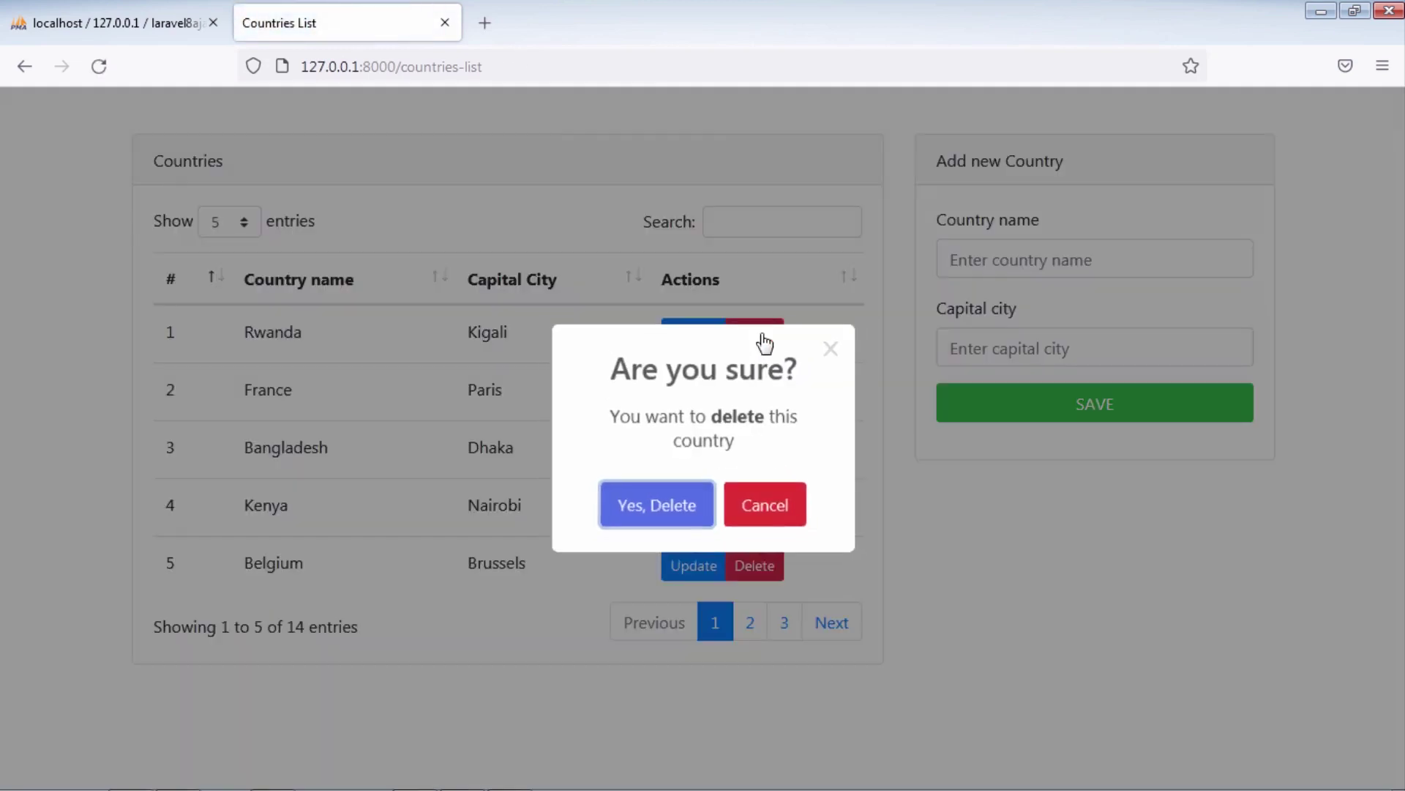
click(767, 507)
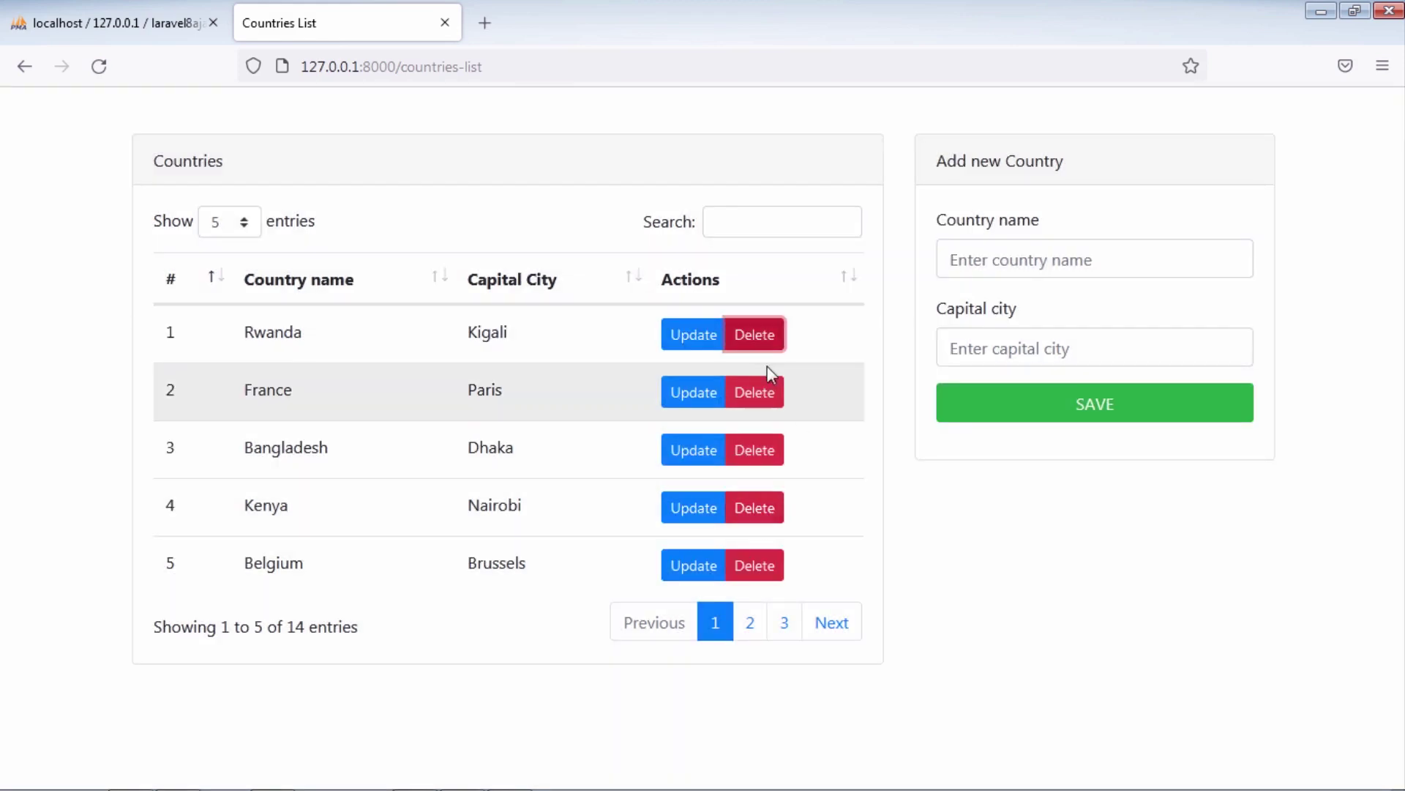
click(754, 341)
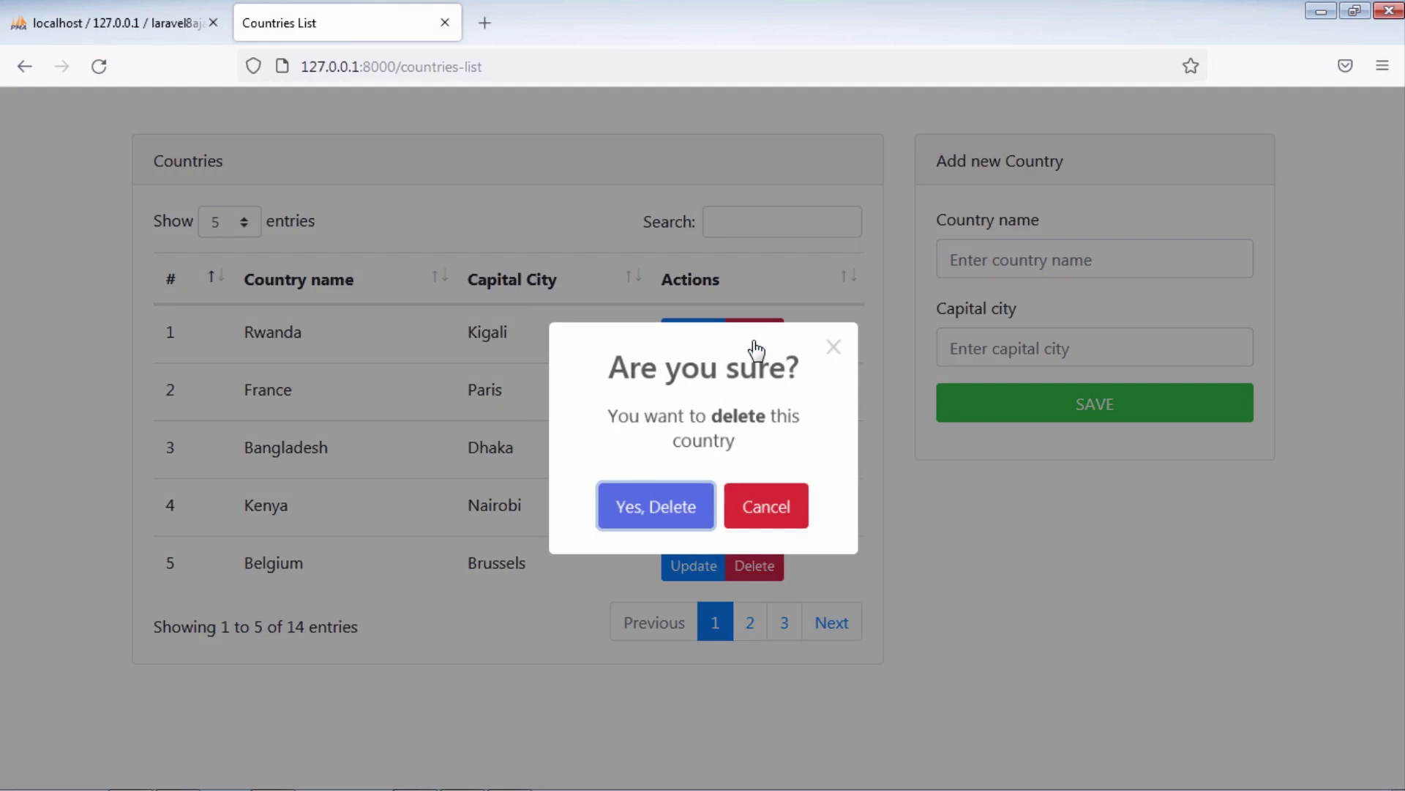
click(643, 522)
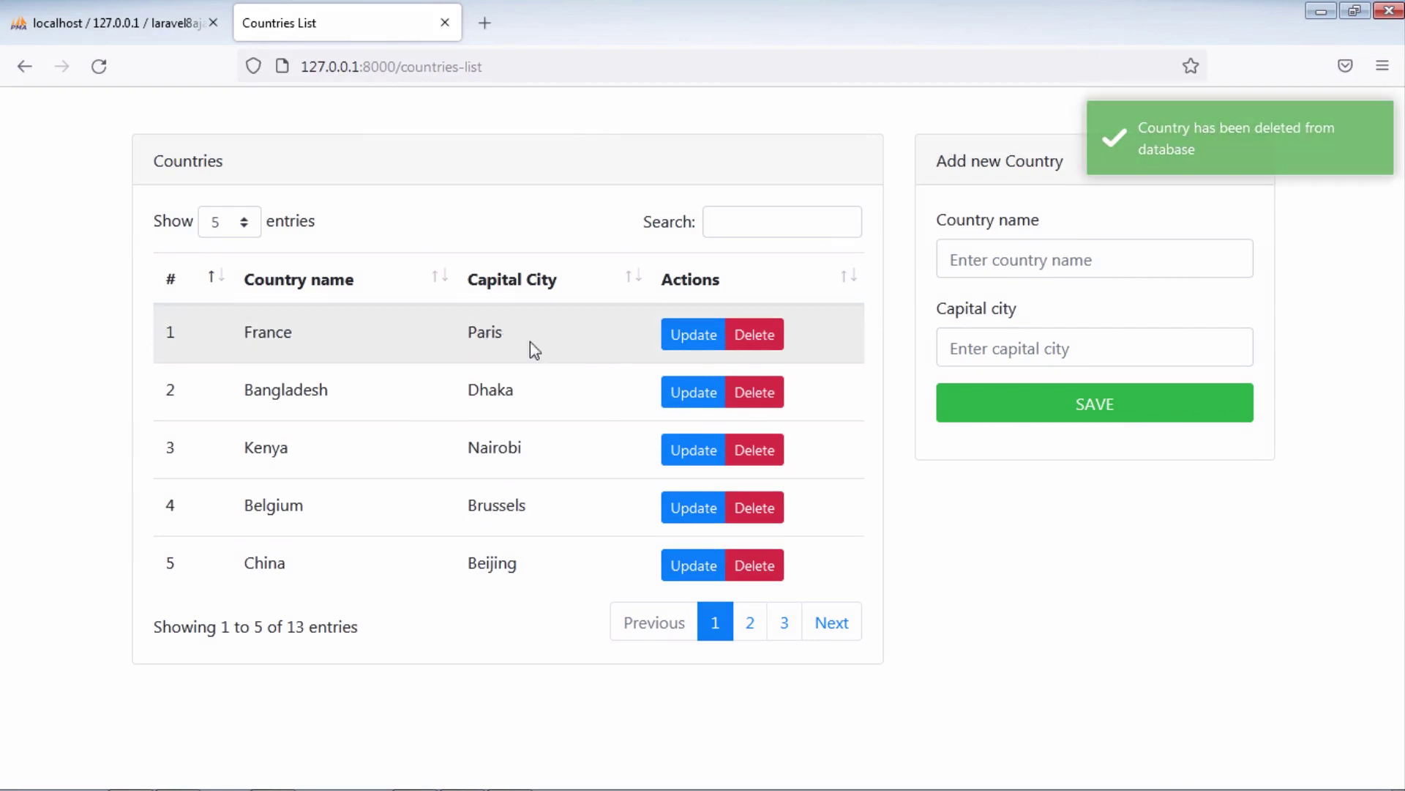
- Delete France, Bangladesh, Kenya, Belgium, China and Denmark, confirming each prompt
click(753, 335)
click(692, 505)
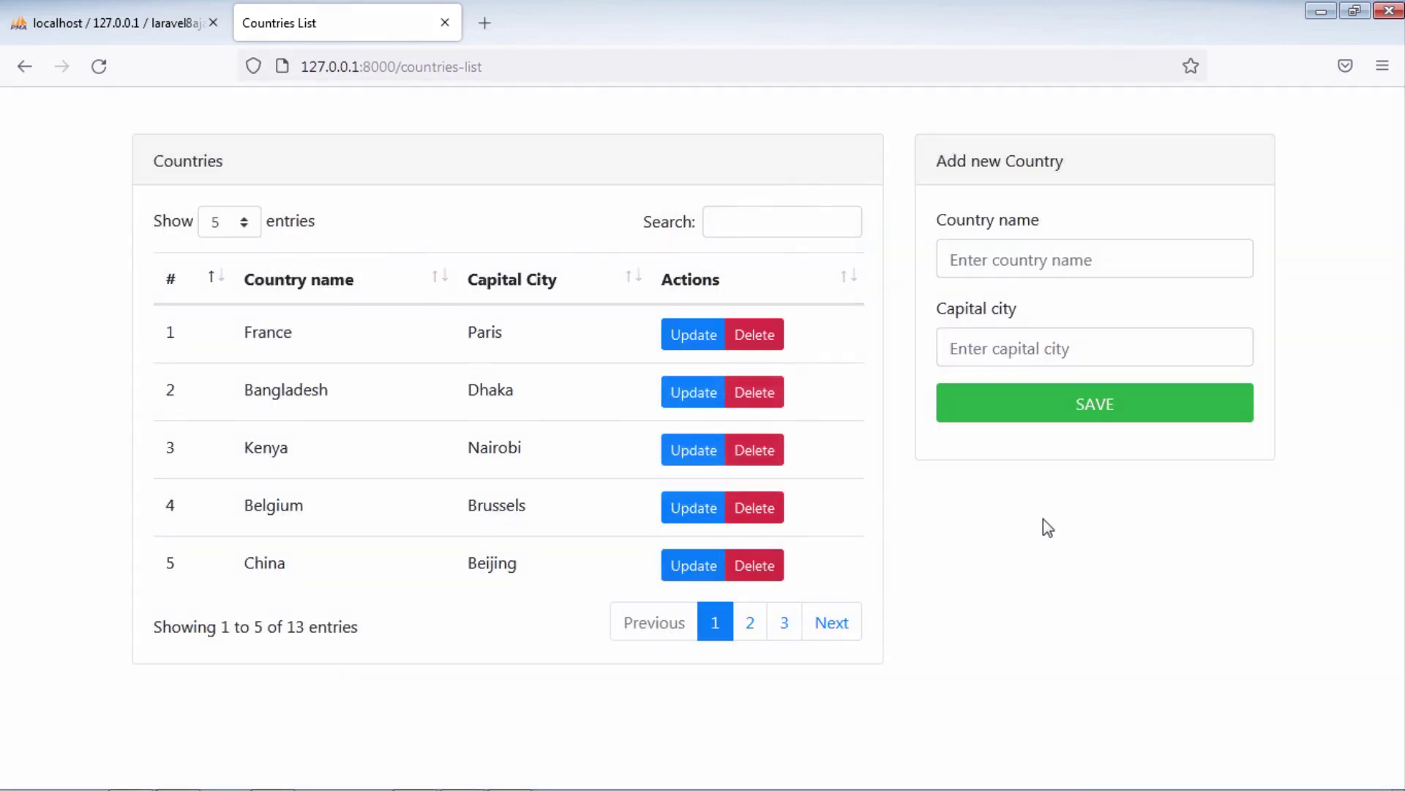
click(764, 335)
click(685, 505)
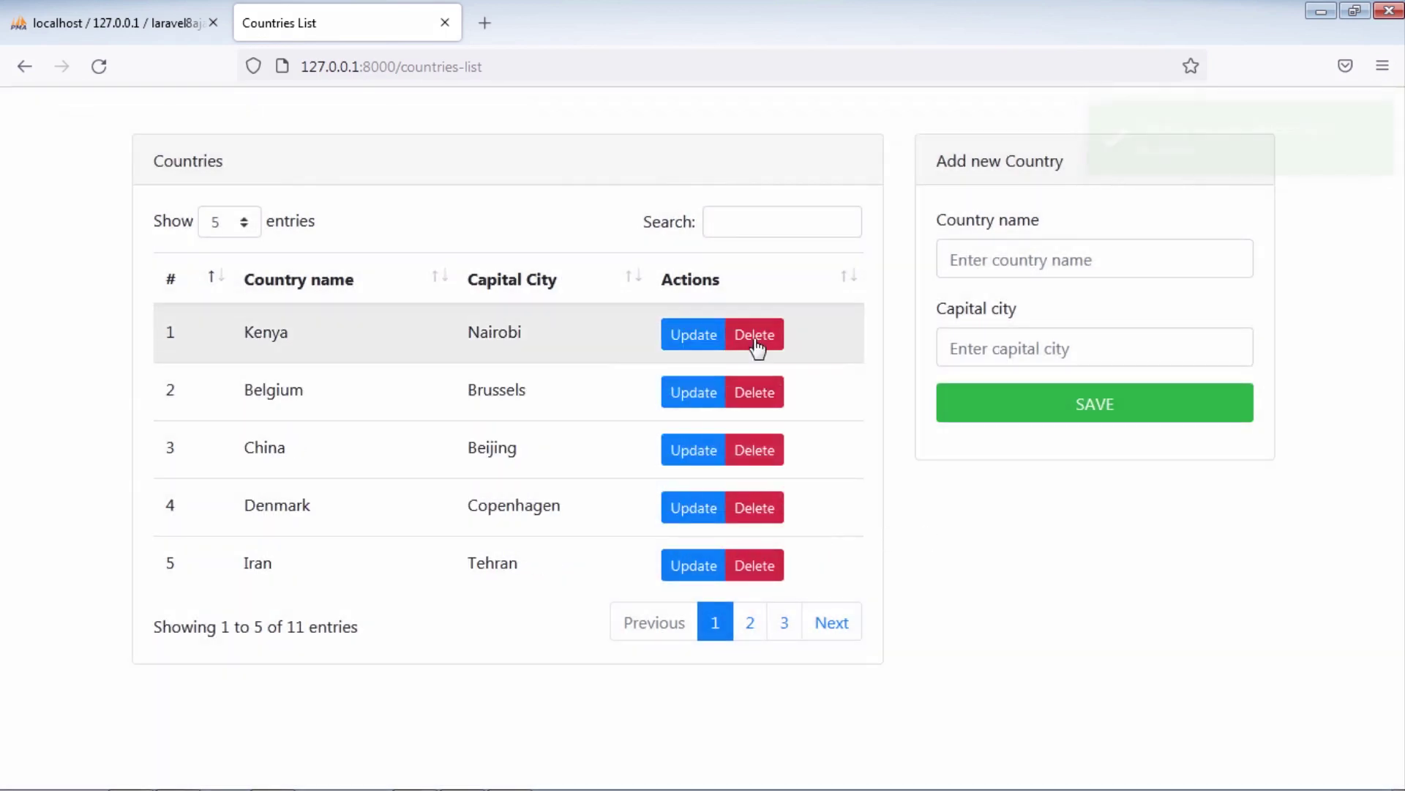
click(756, 348)
click(658, 507)
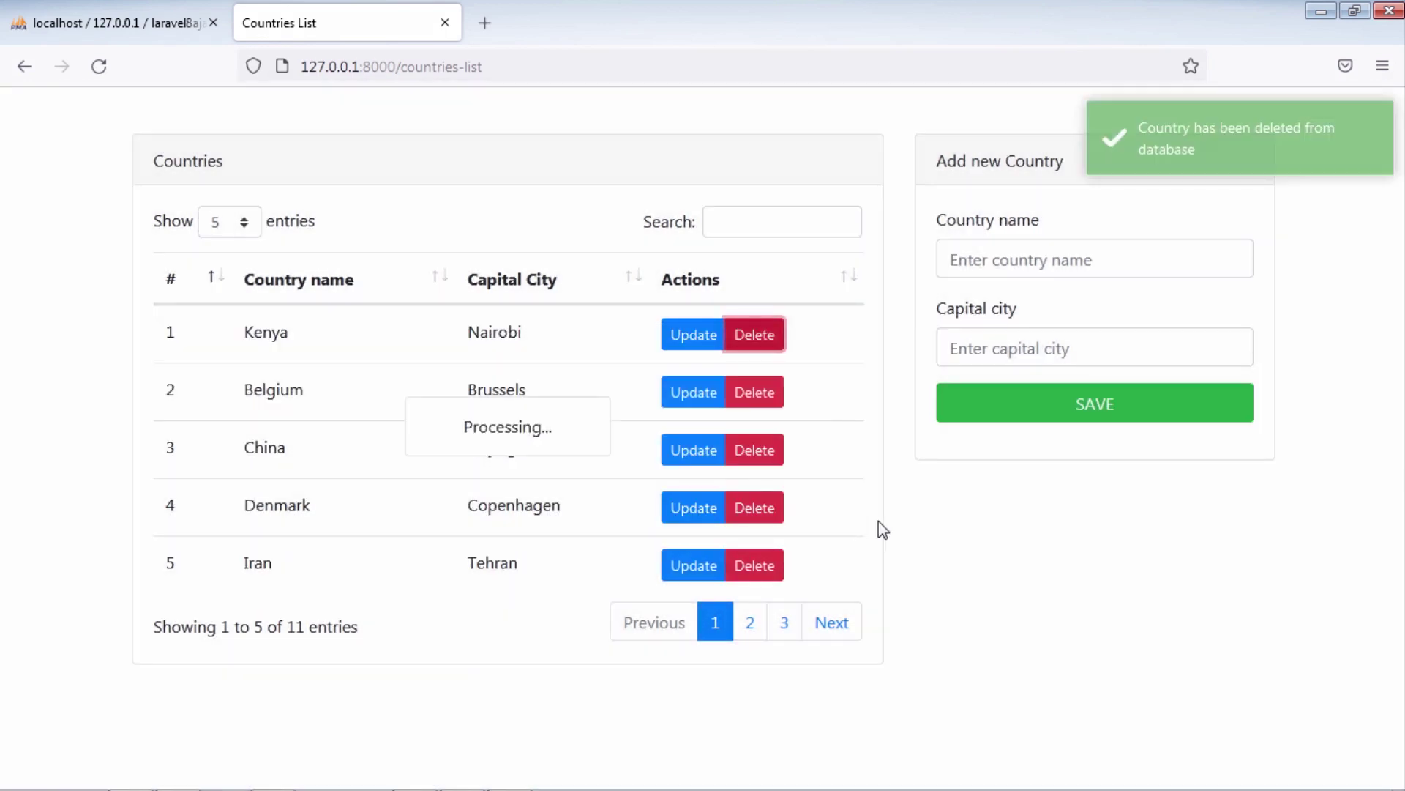
click(763, 343)
click(660, 515)
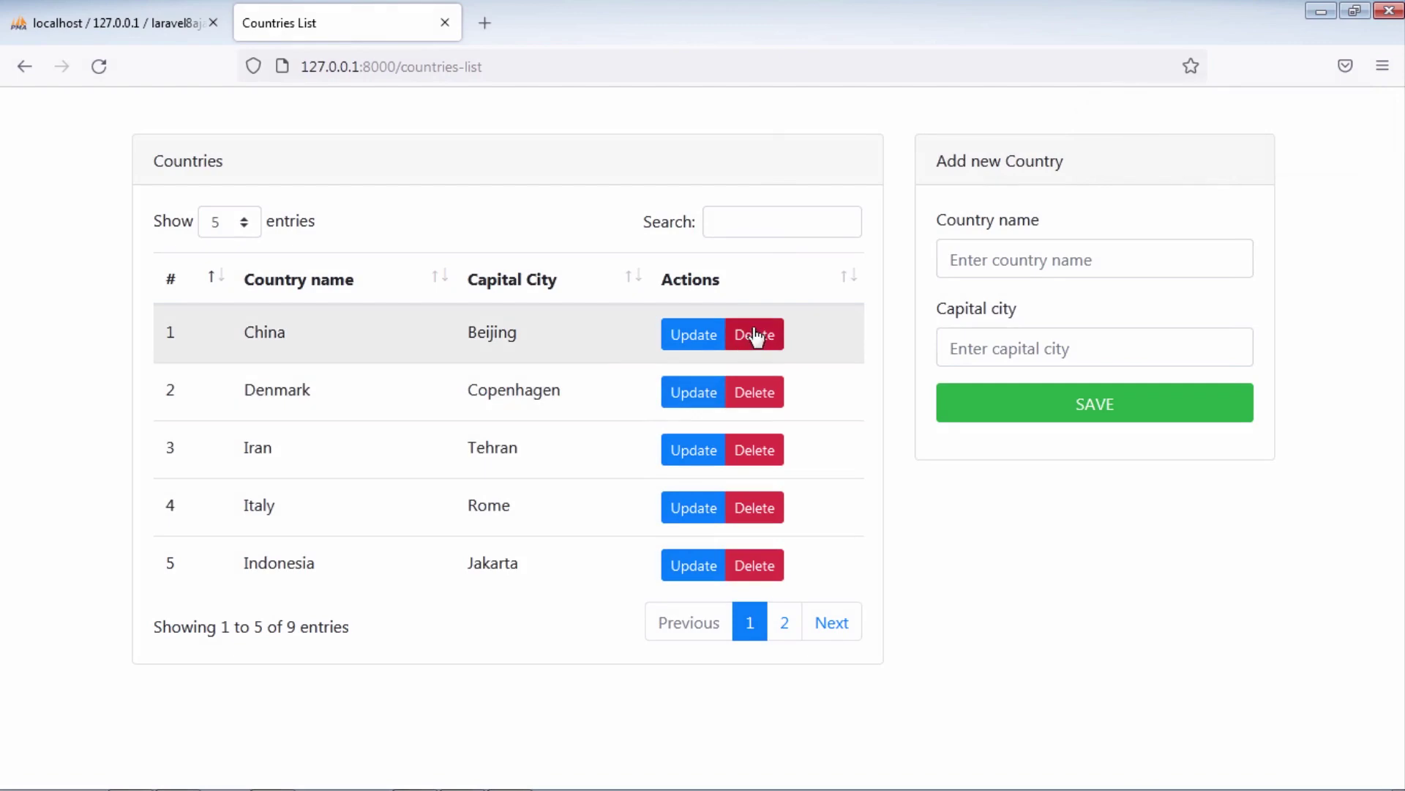
click(754, 334)
click(664, 519)
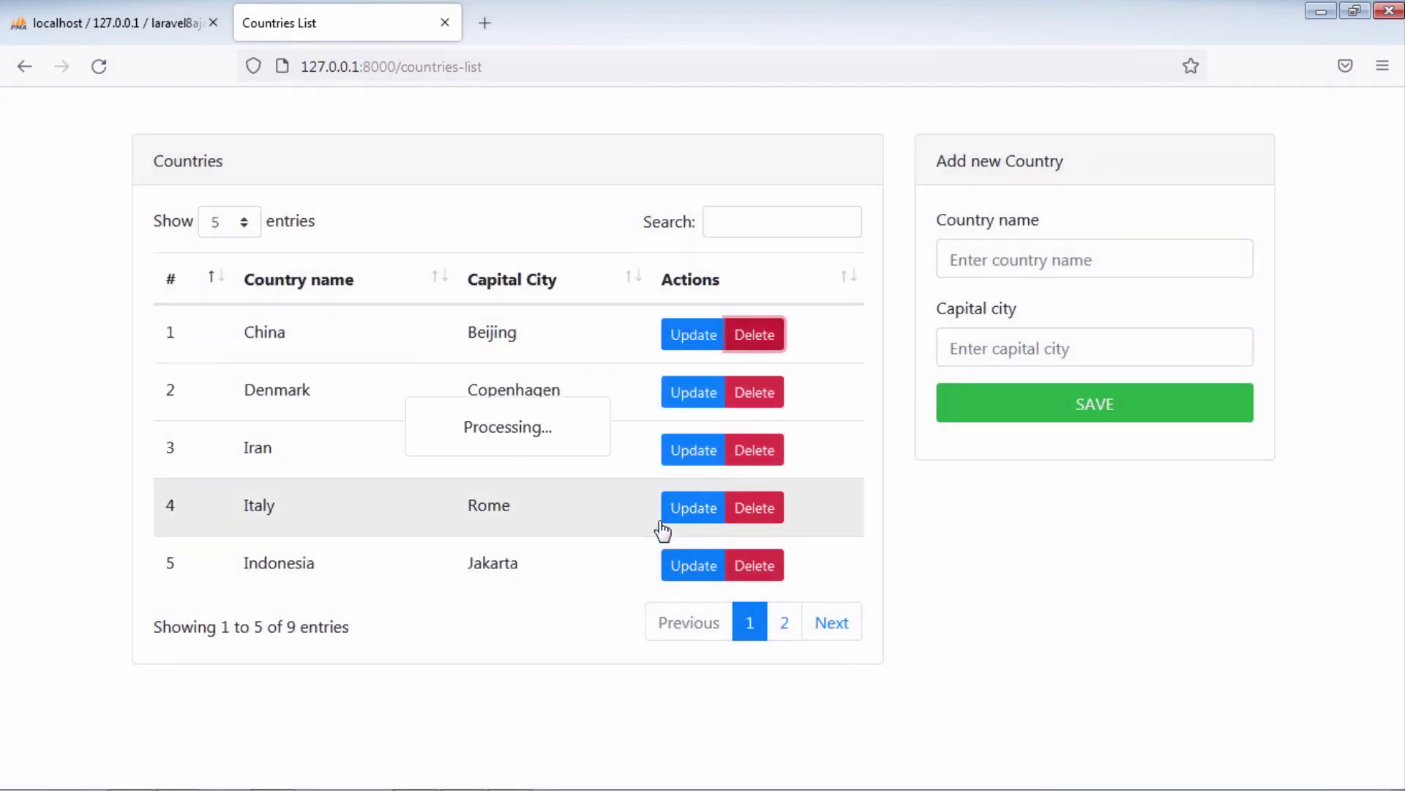
click(754, 335)
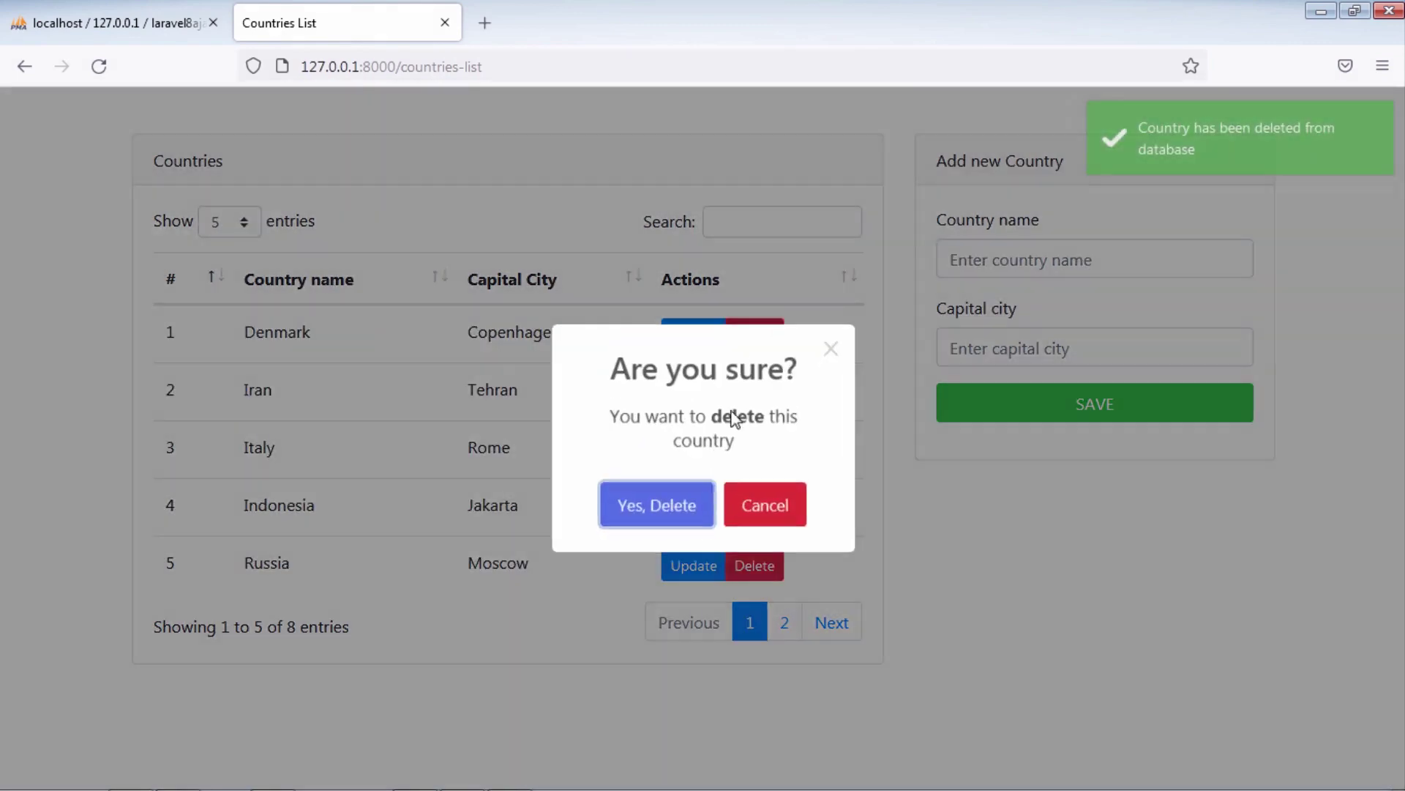
click(676, 514)
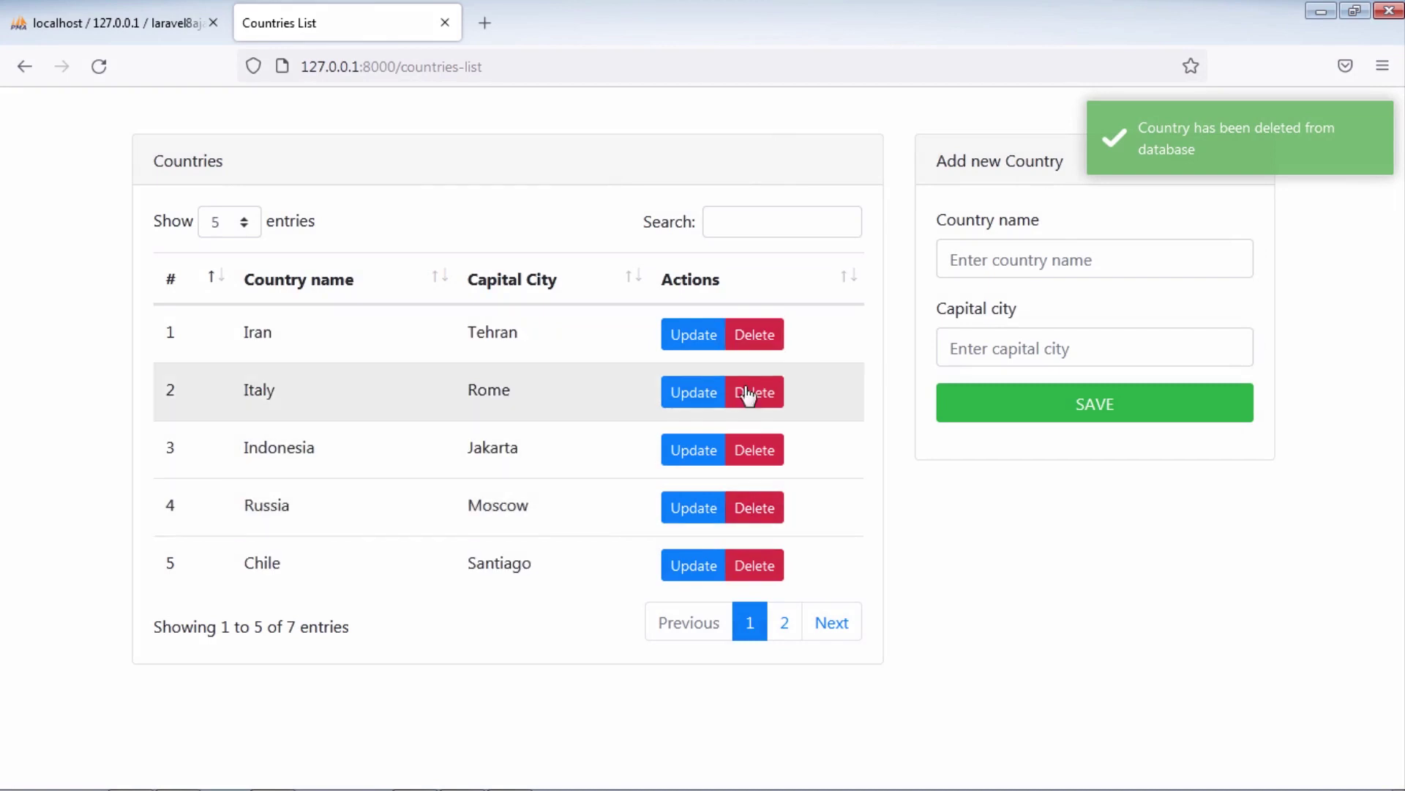
- Delete Iran, Italy, Indonesia and Russia, confirming each prompt
click(755, 344)
click(665, 516)
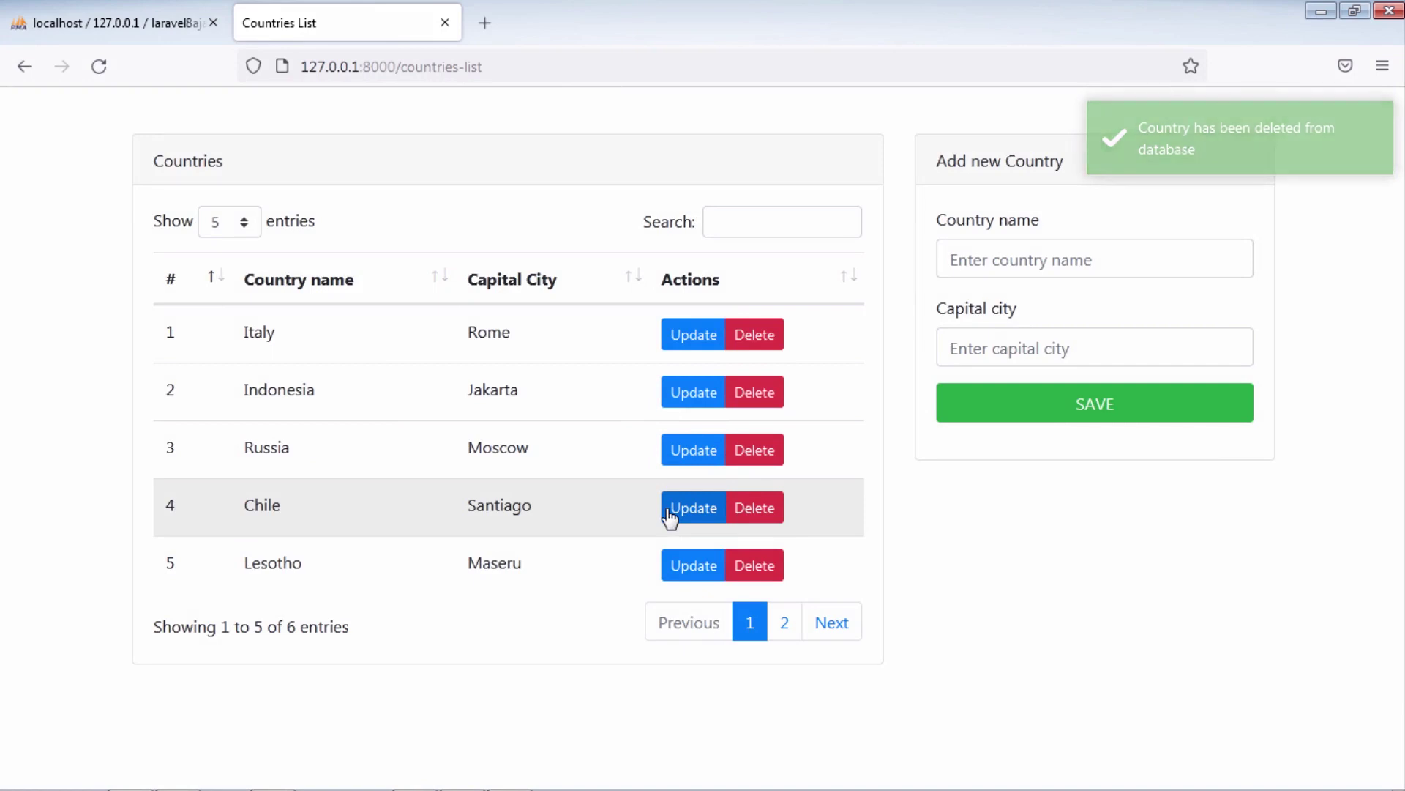
click(766, 337)
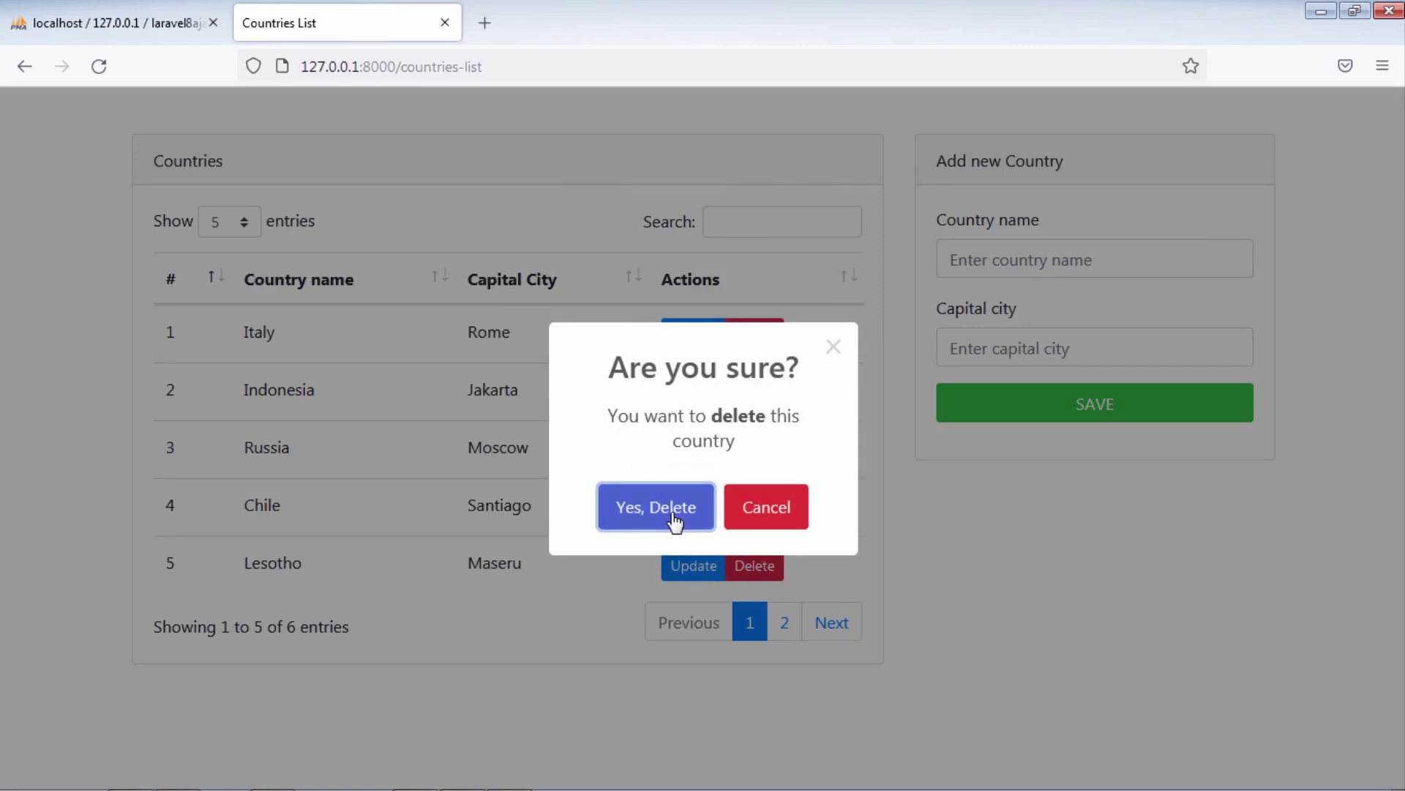
click(659, 508)
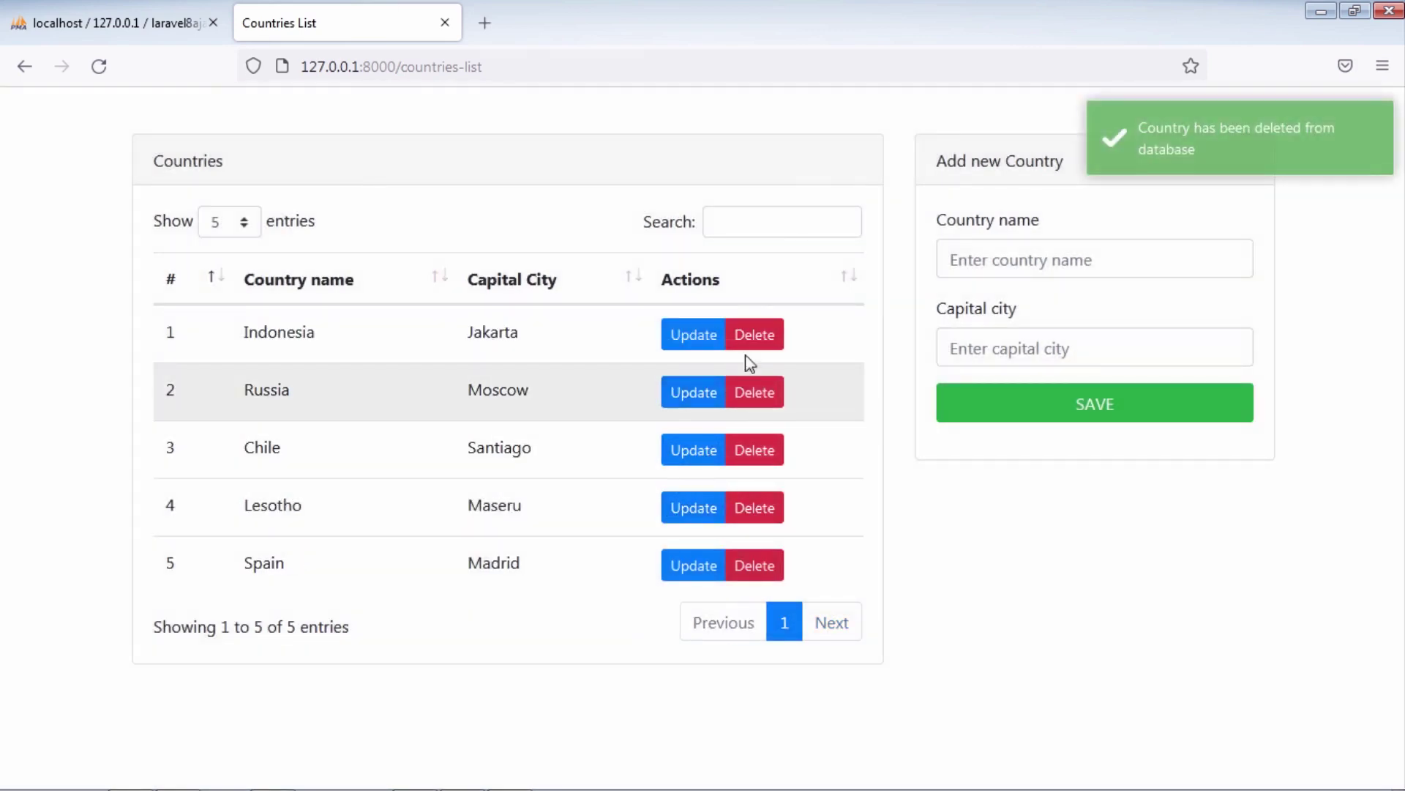
click(751, 339)
click(626, 512)
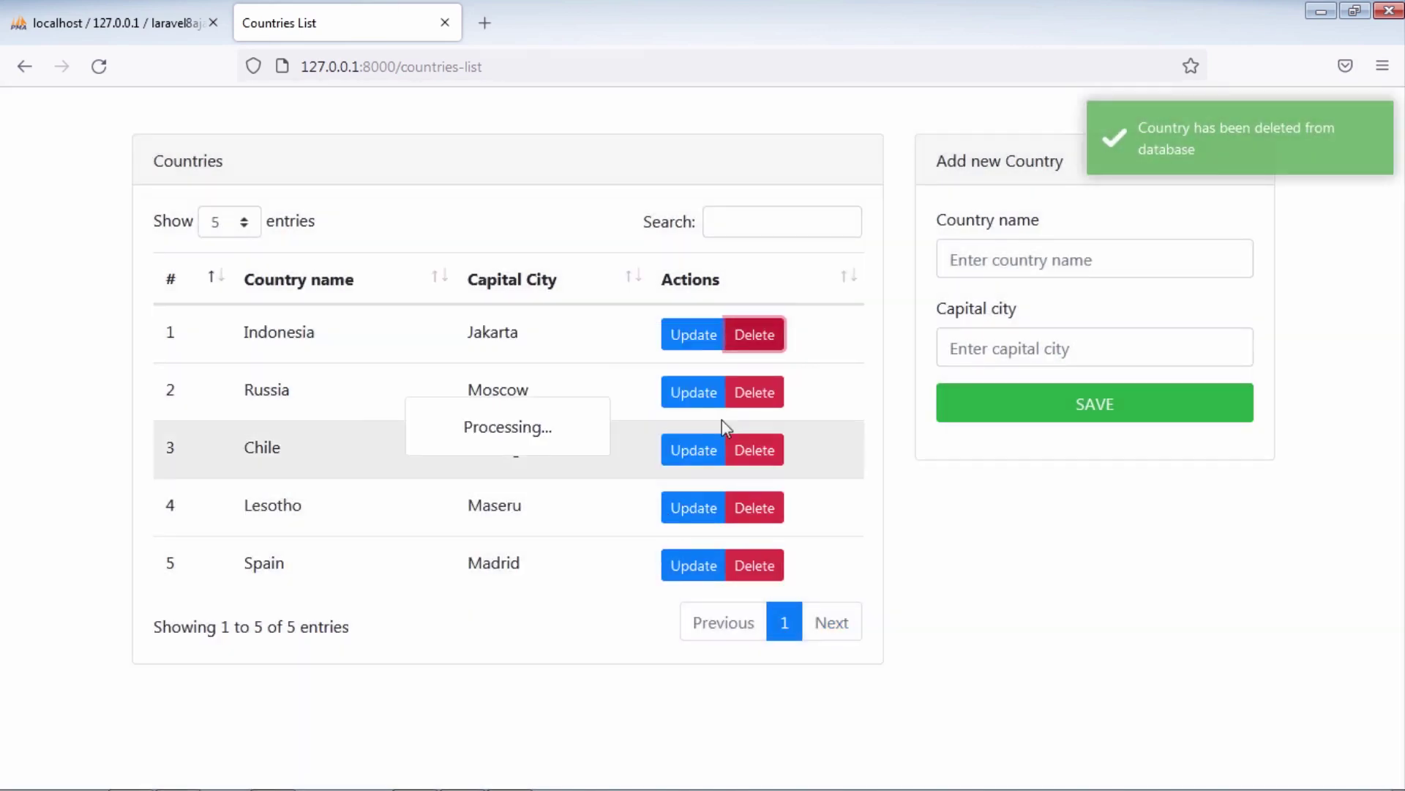
click(752, 346)
click(654, 503)
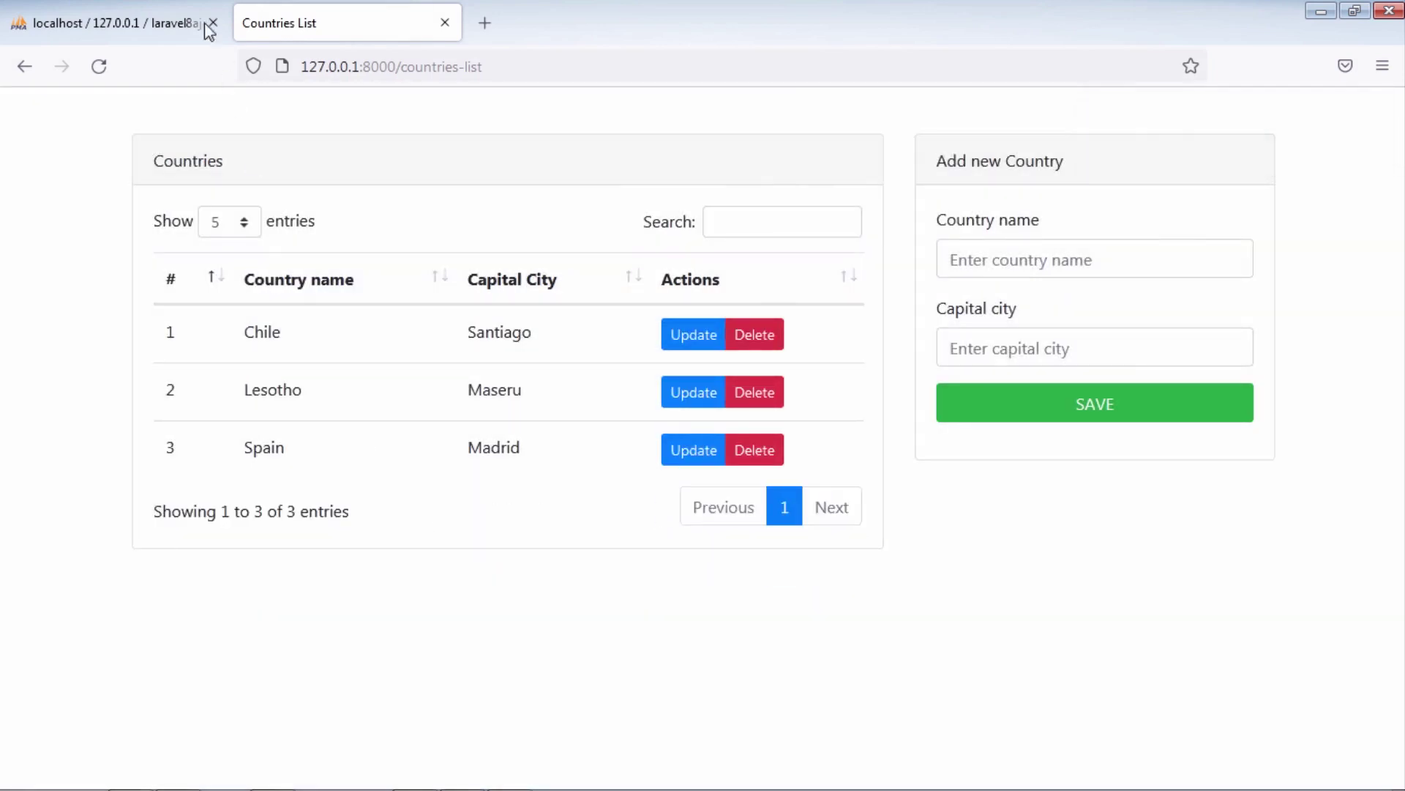
- Confirm in phpMyAdmin that the countries table holds only three rows, then return
click(174, 22)
click(356, 132)
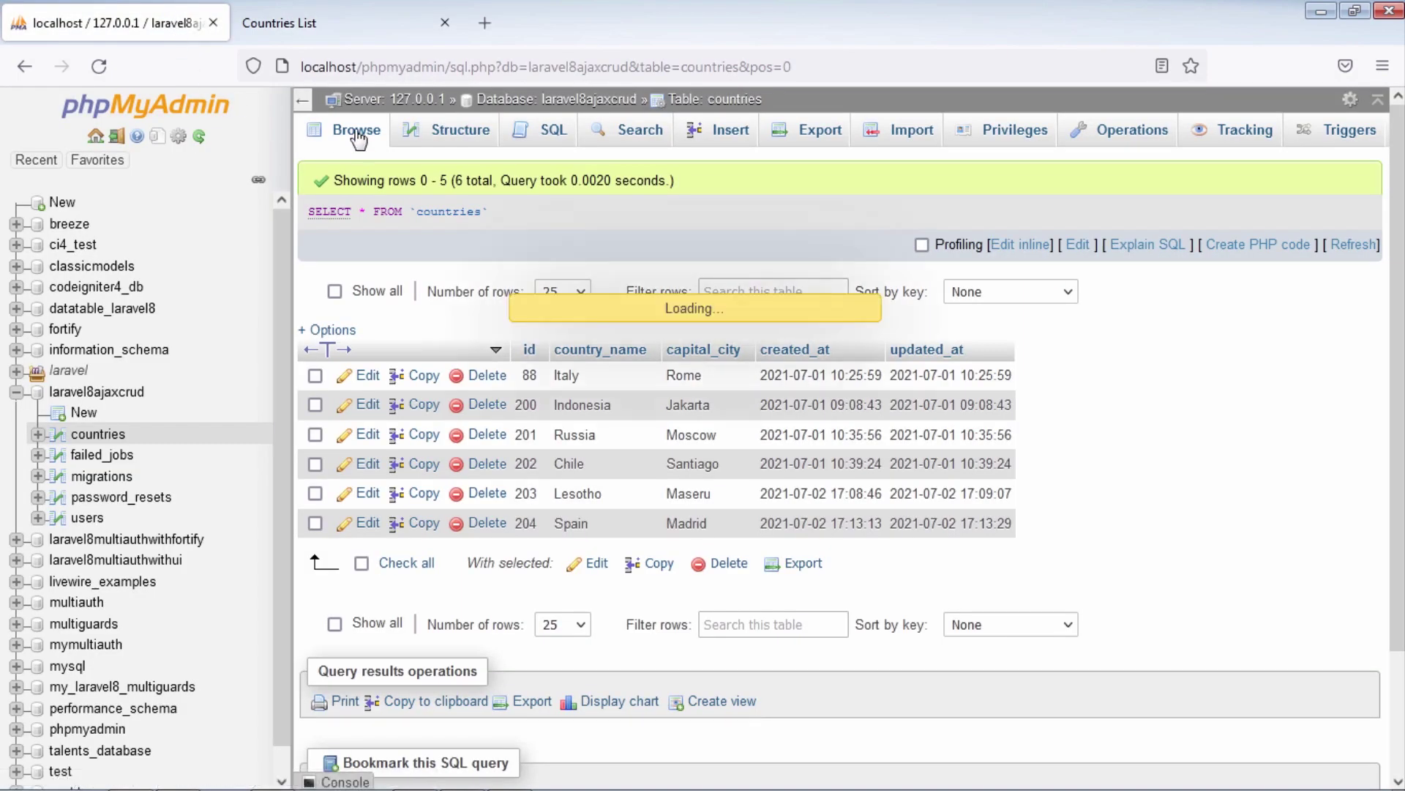
drag(397, 349, 1139, 448)
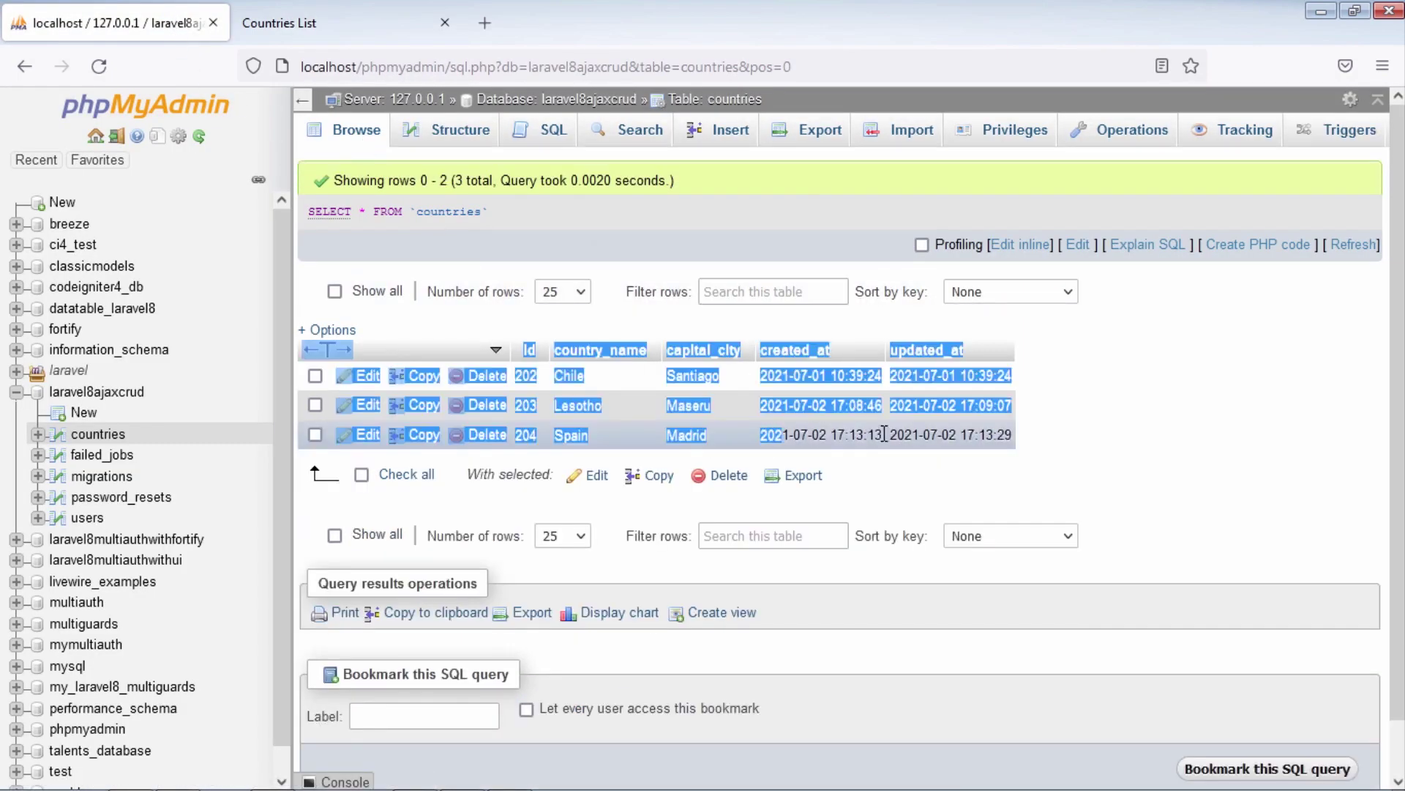
click(1142, 459)
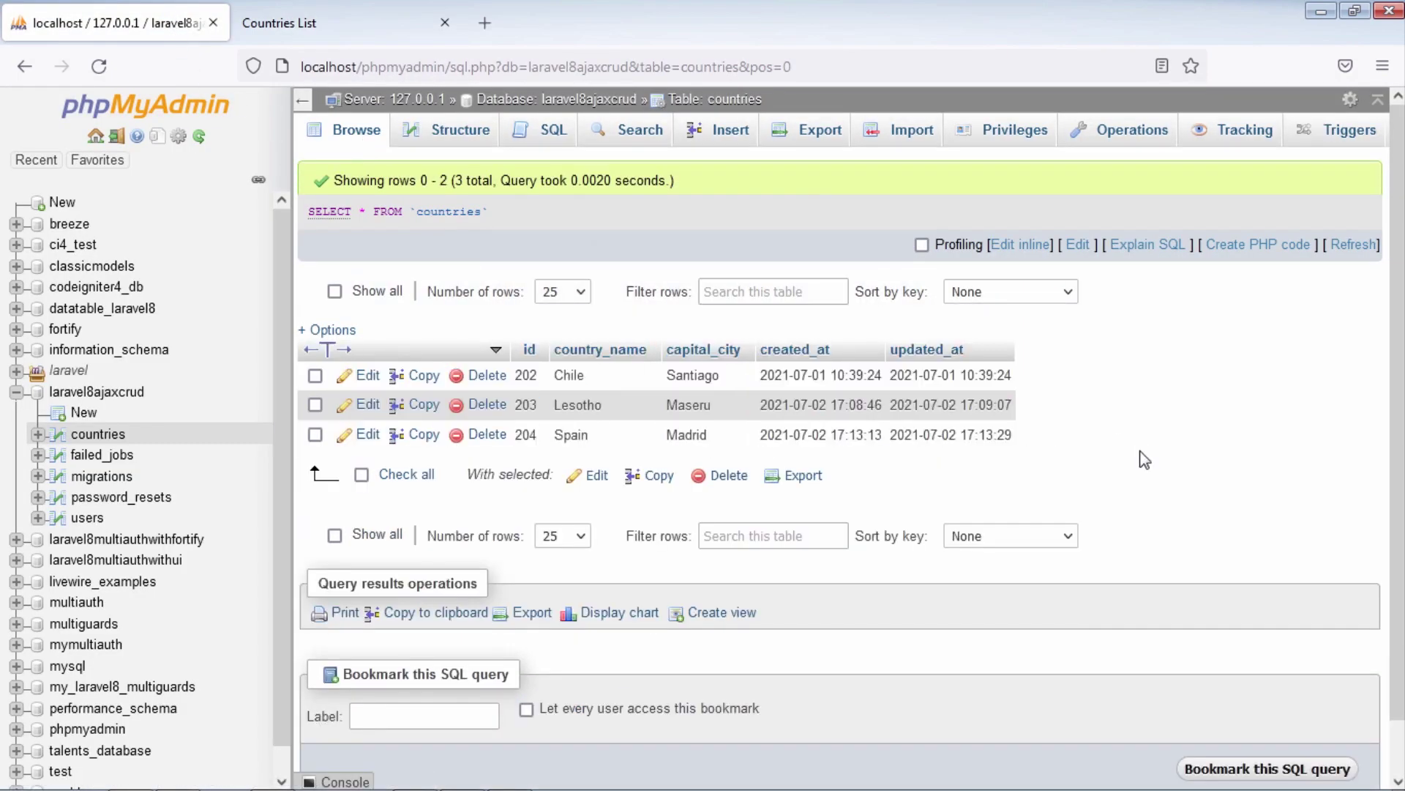
click(283, 20)
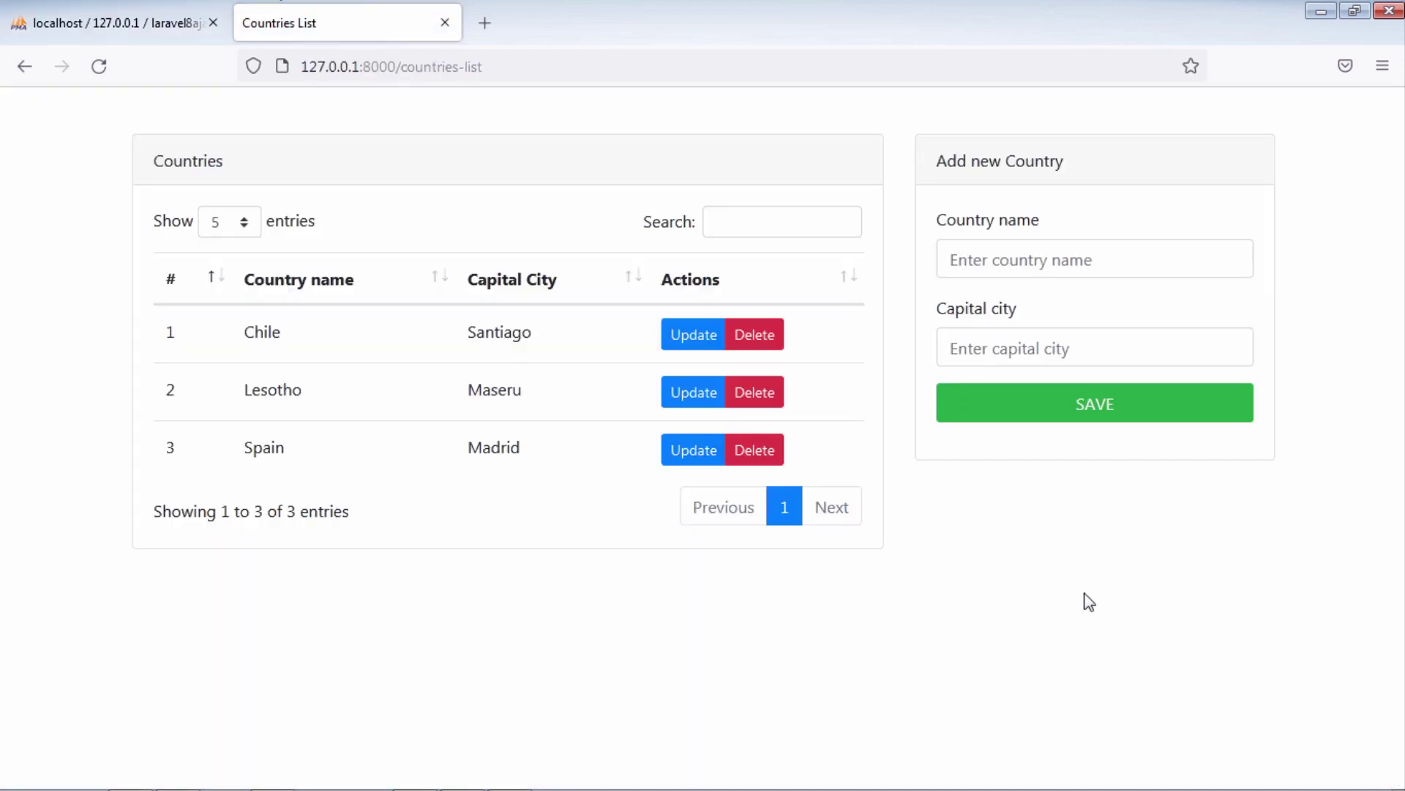